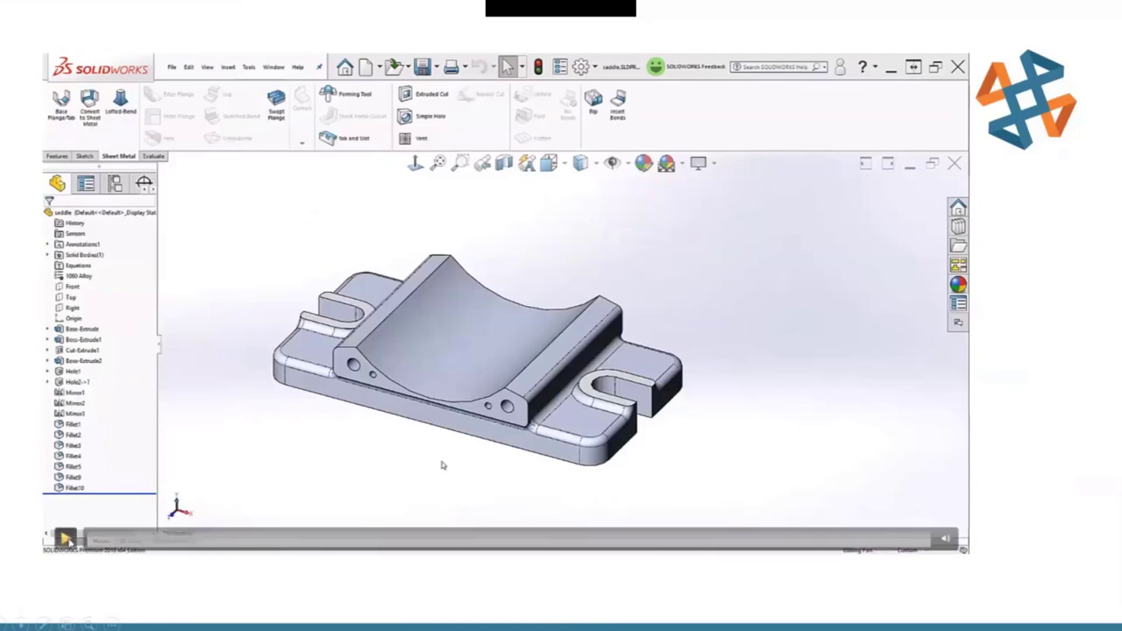
- Check the saddle part's configuration-specific and custom file properties, and close the properties window
click(66, 538)
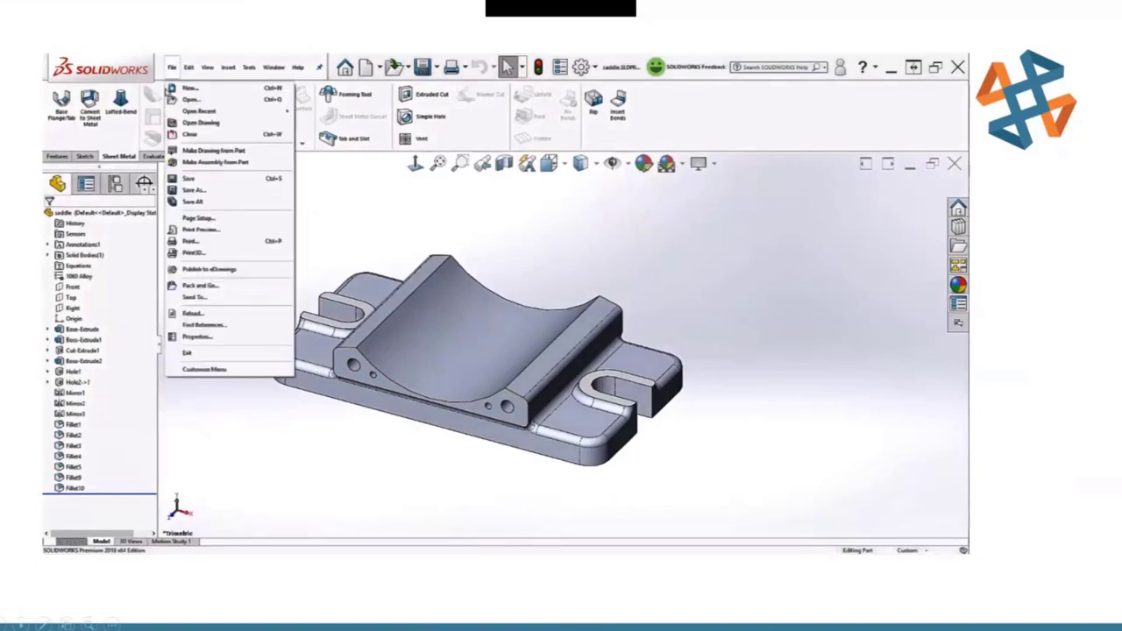
click(198, 338)
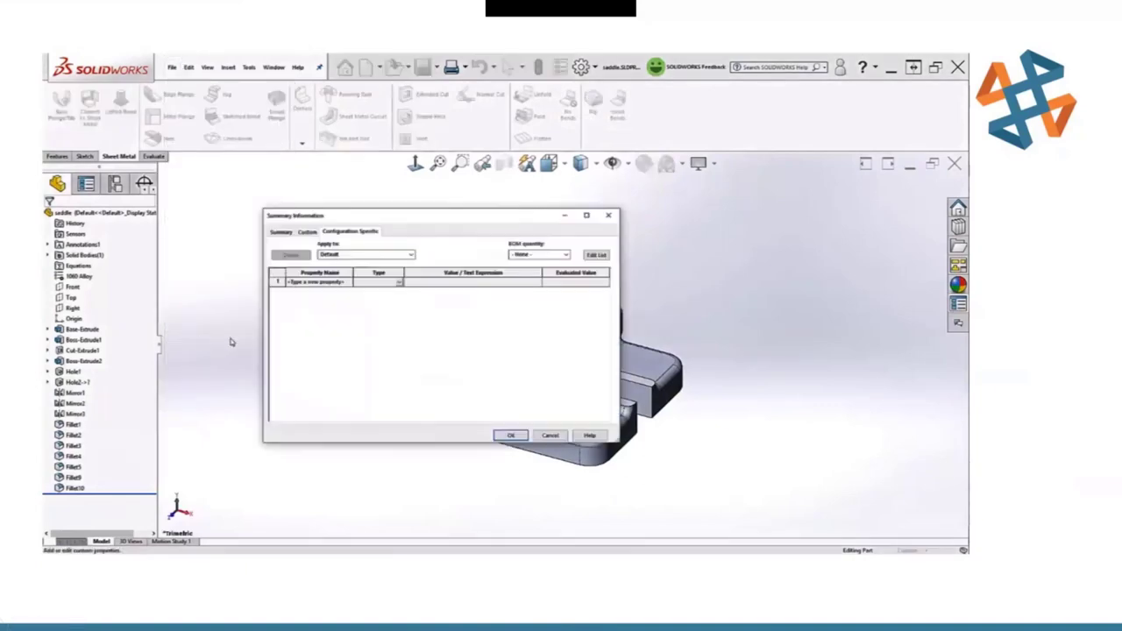
click(304, 232)
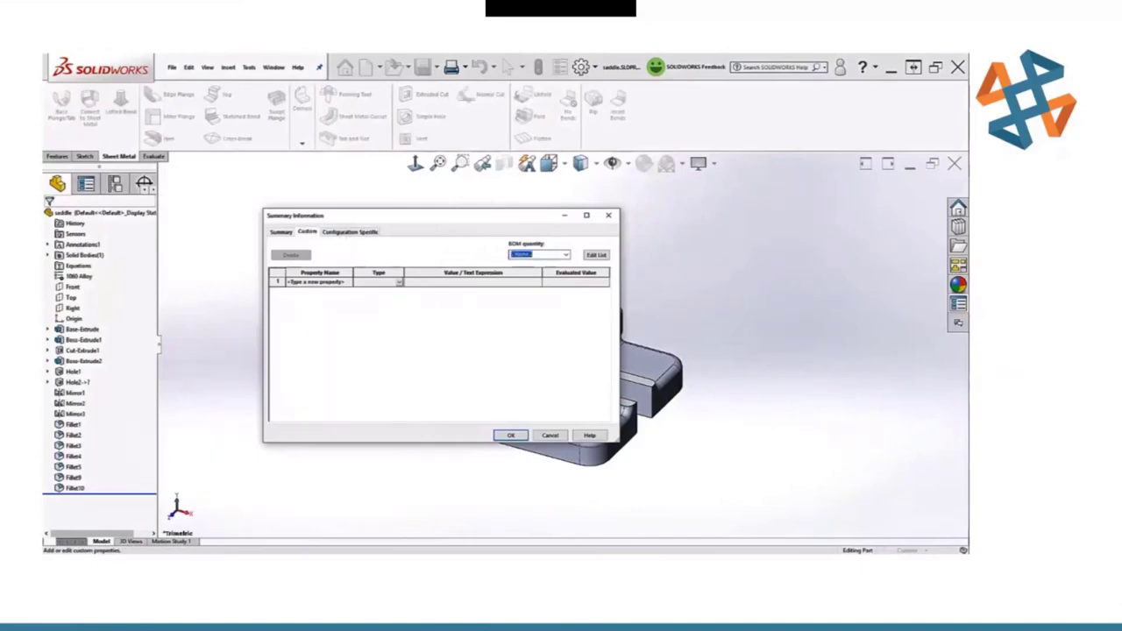
click(510, 436)
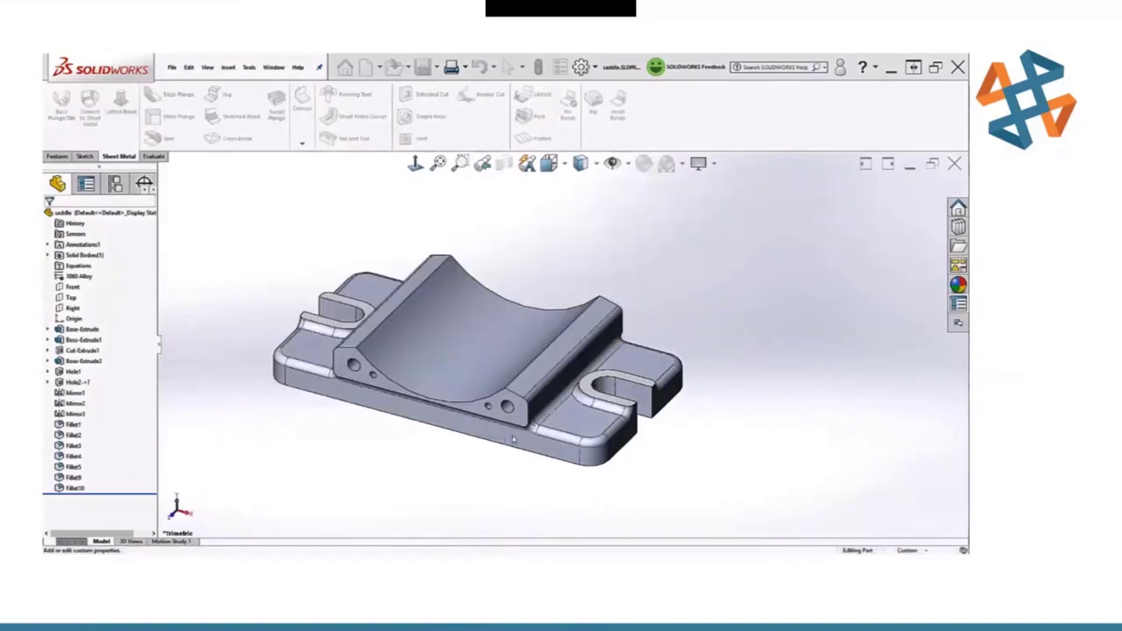
key(Return)
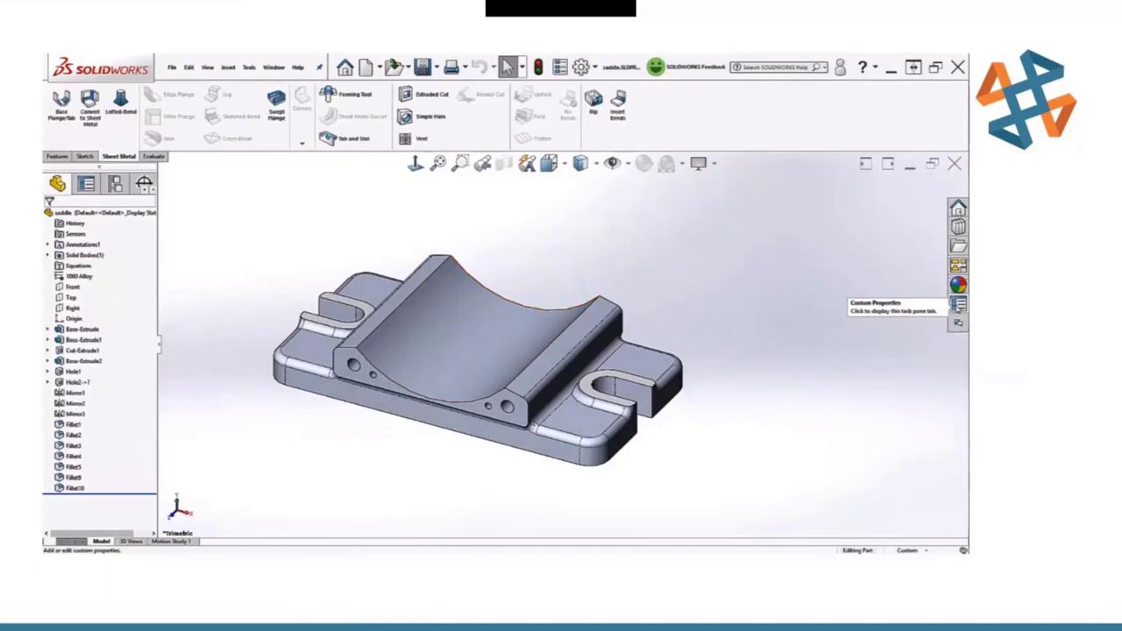
- Show the saddle part's custom properties form and enter part number J-105 and description SADDLE
click(959, 305)
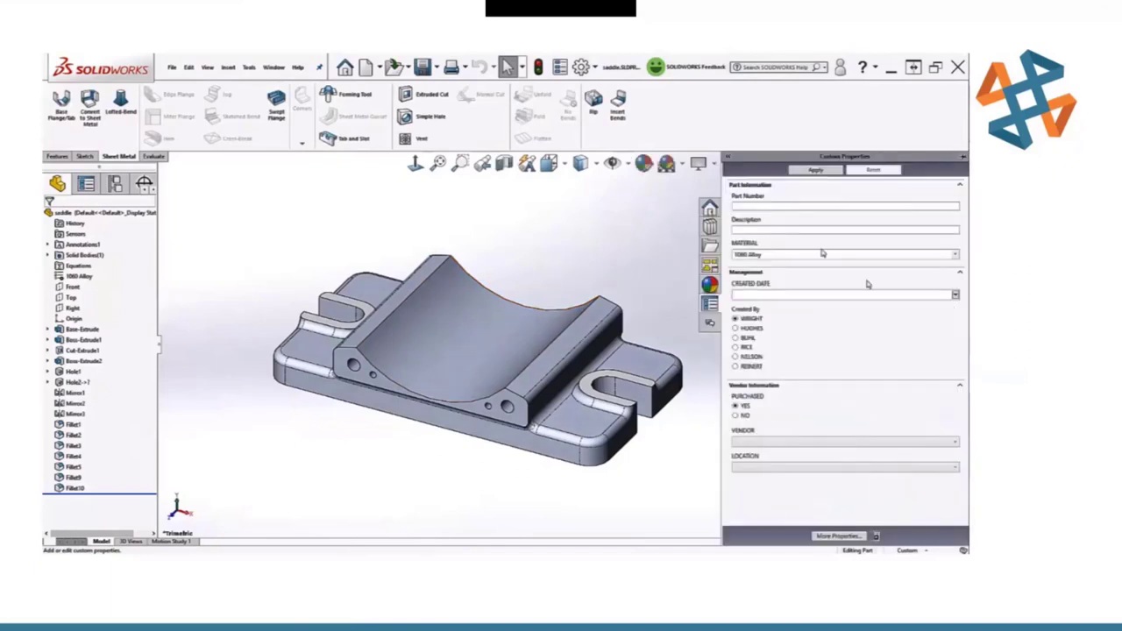
click(779, 203)
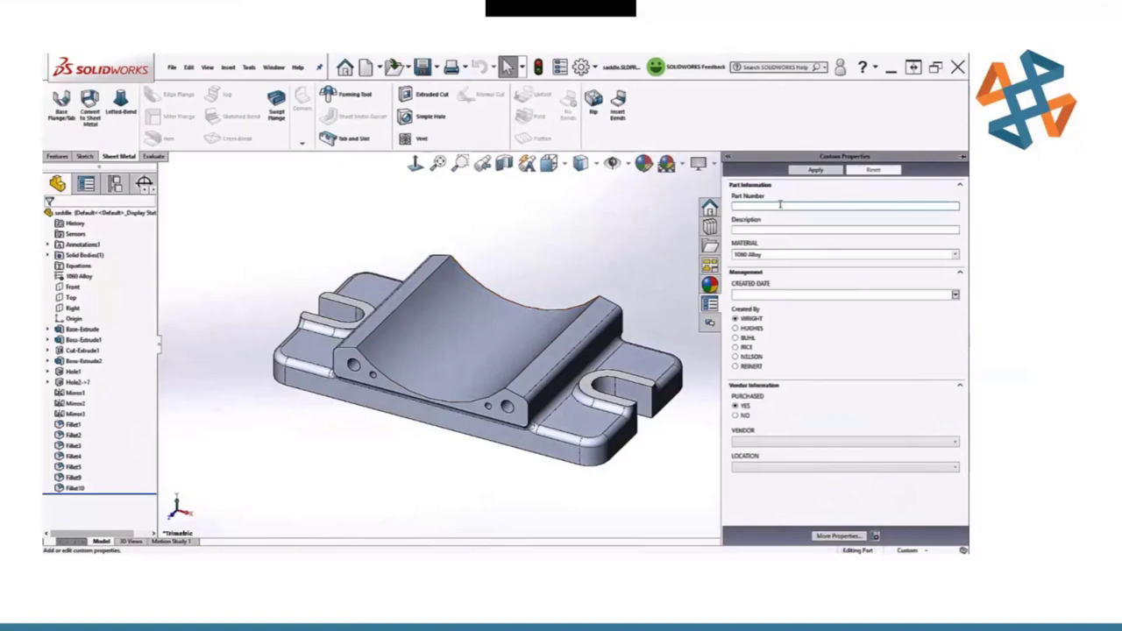
text(J-101)
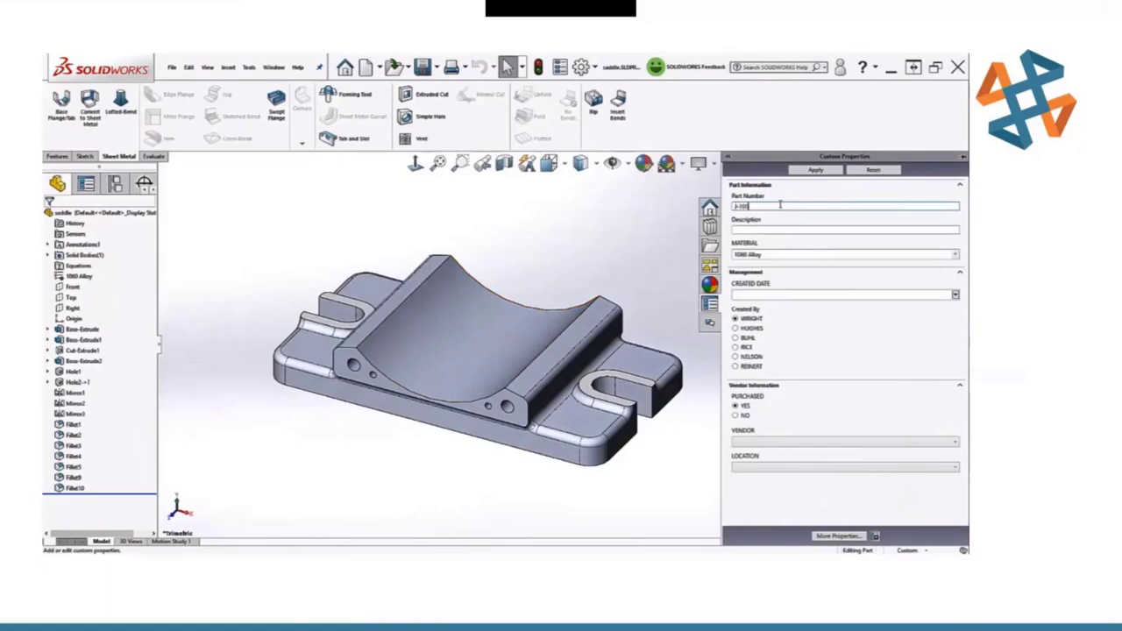
click(783, 232)
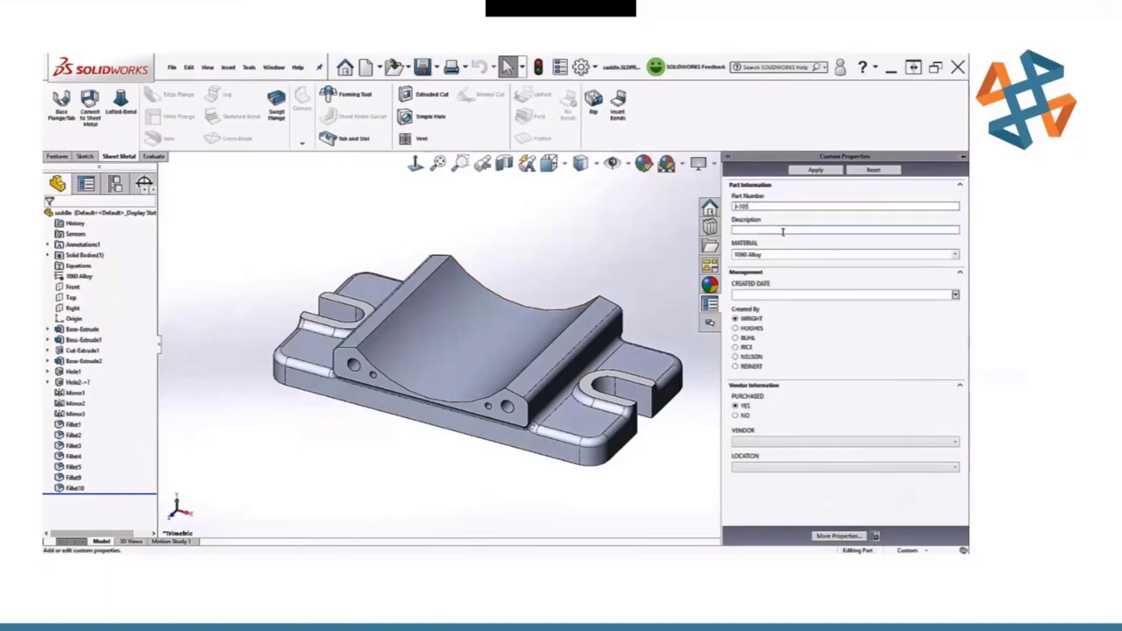
text(SADDLE)
click(798, 255)
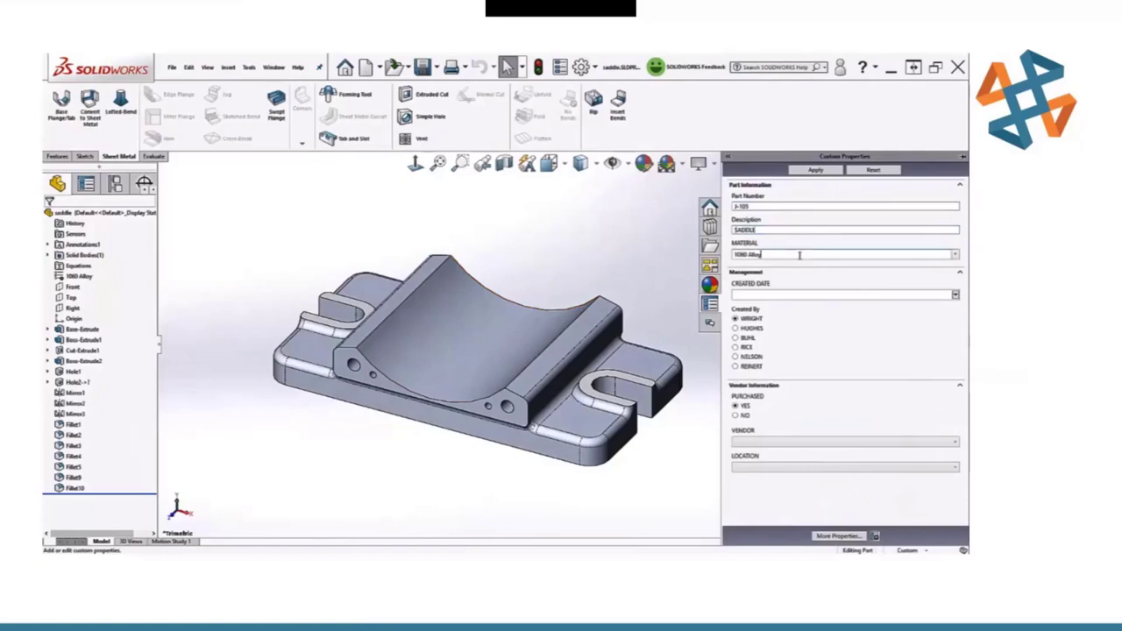
- Fill in the Management section with created date 1/1/2018, the third listed creator and PASSED QA enabled
click(955, 295)
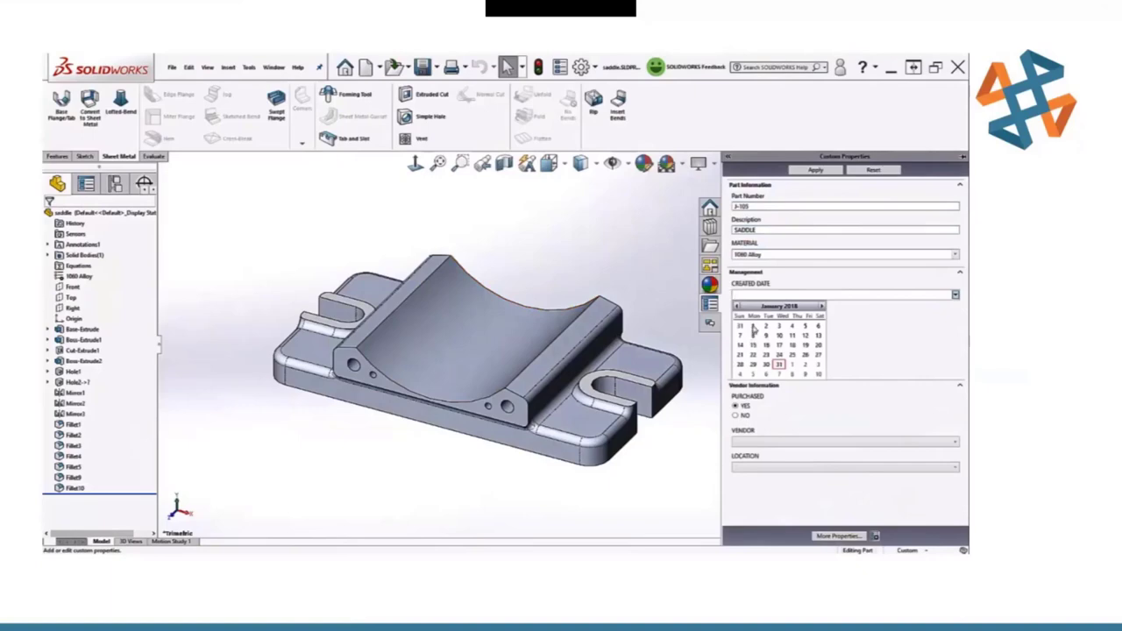
click(753, 327)
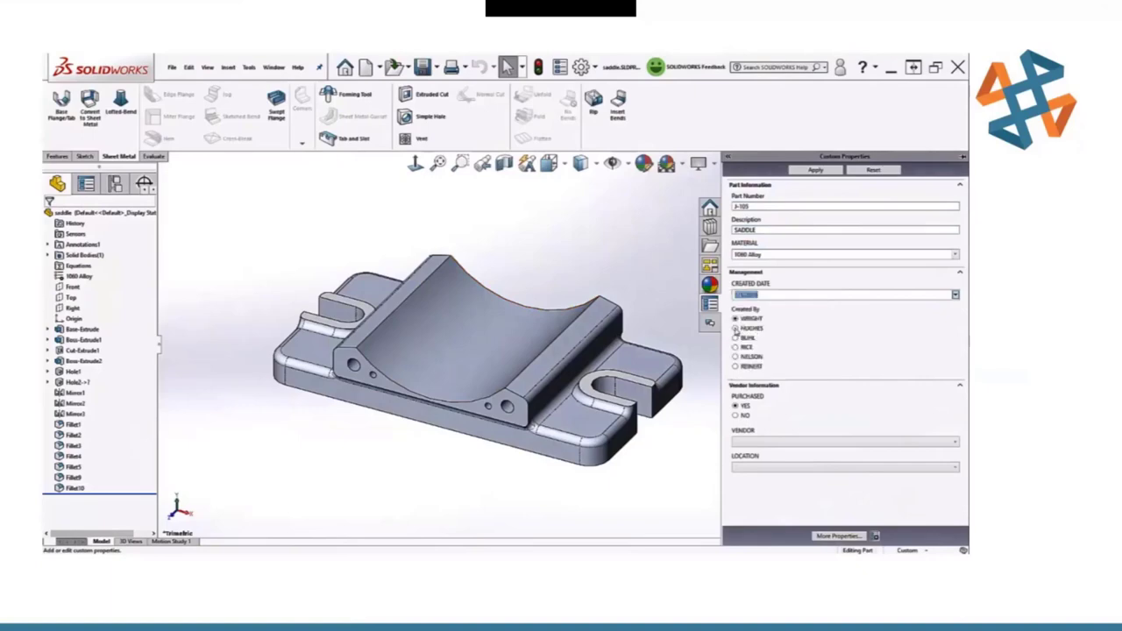
click(736, 337)
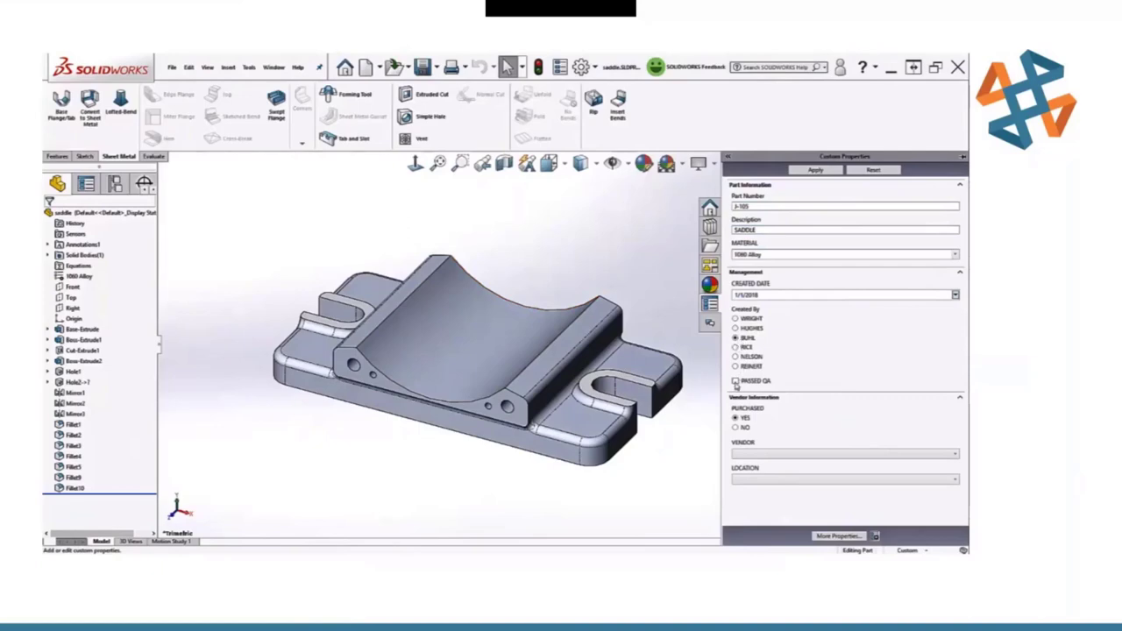
click(736, 381)
- Switch PURCHASED to NO and back to YES, and choose EAST COAST MANUFACTURING as vendor to view its locations
click(736, 429)
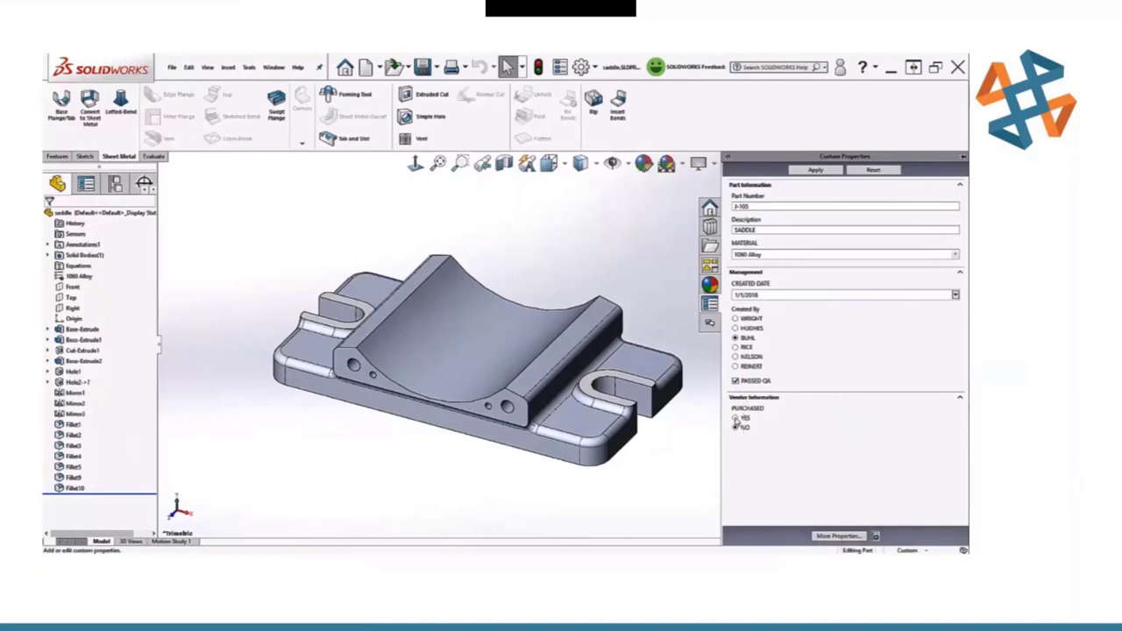
click(735, 419)
click(769, 453)
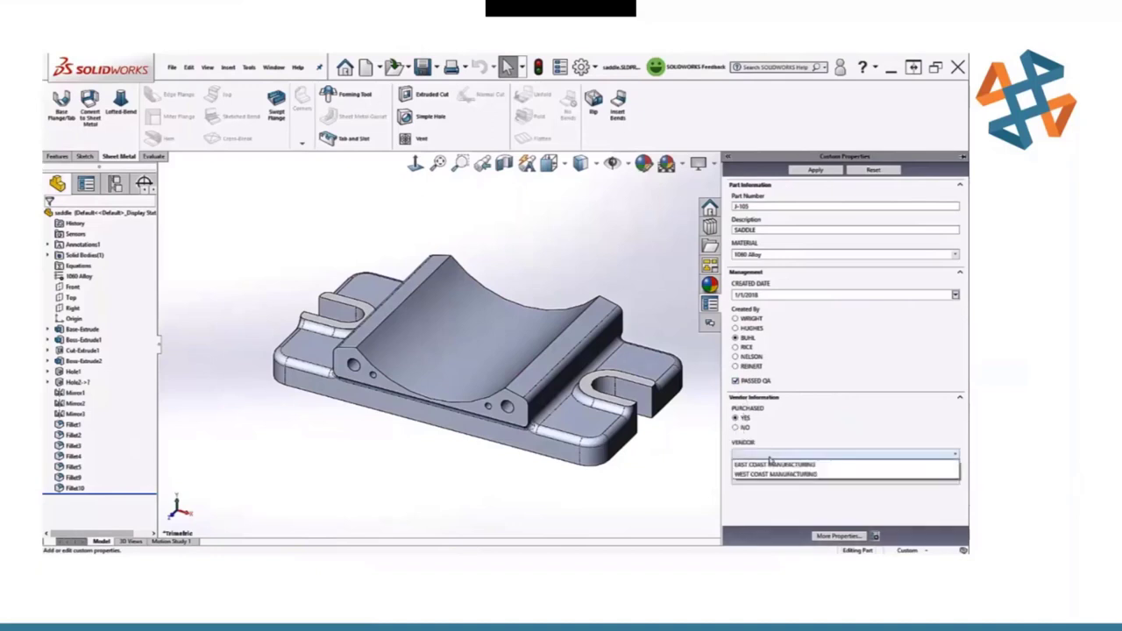
click(771, 464)
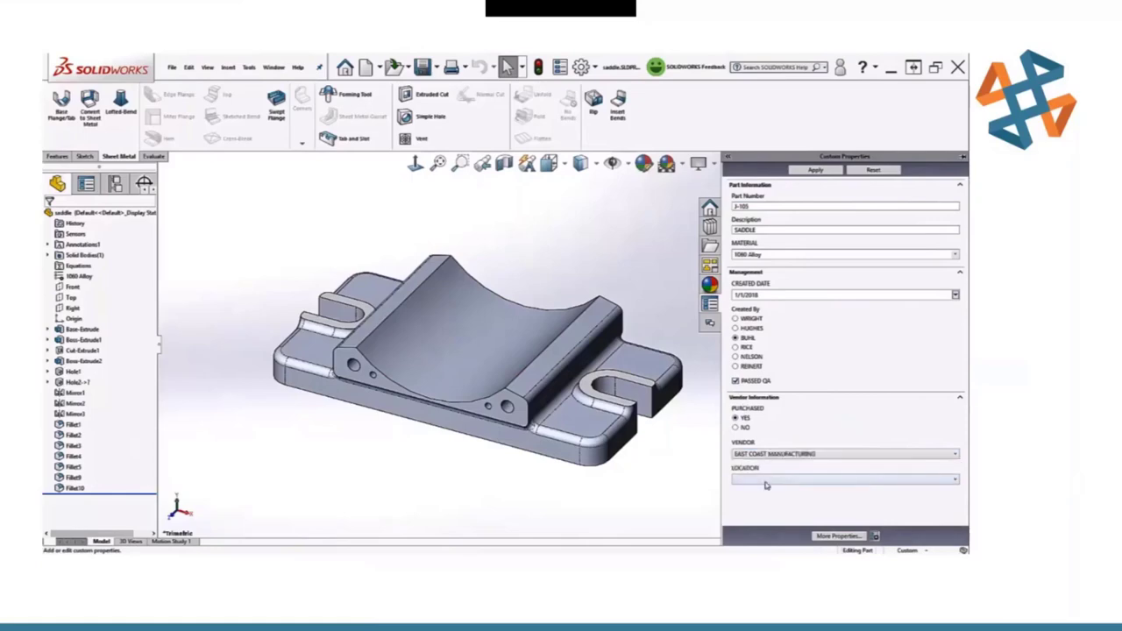
click(766, 483)
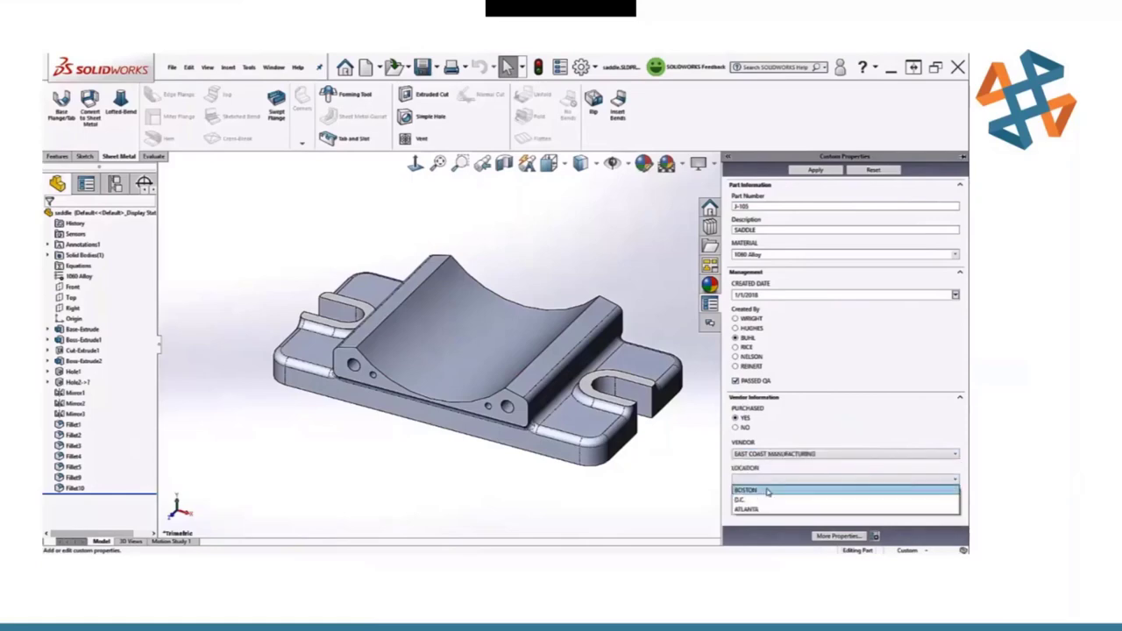
click(772, 463)
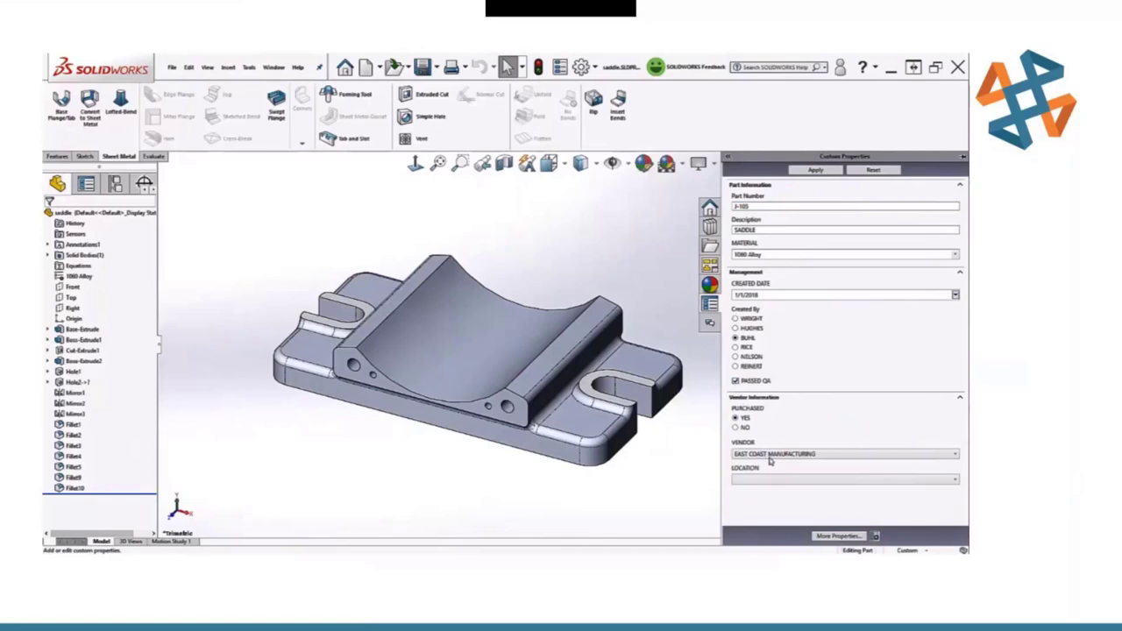
- Set the vendor to WEST COAST MANUFACTURING with location SANTA FE, and apply the custom properties to the part
click(774, 454)
click(766, 474)
click(765, 478)
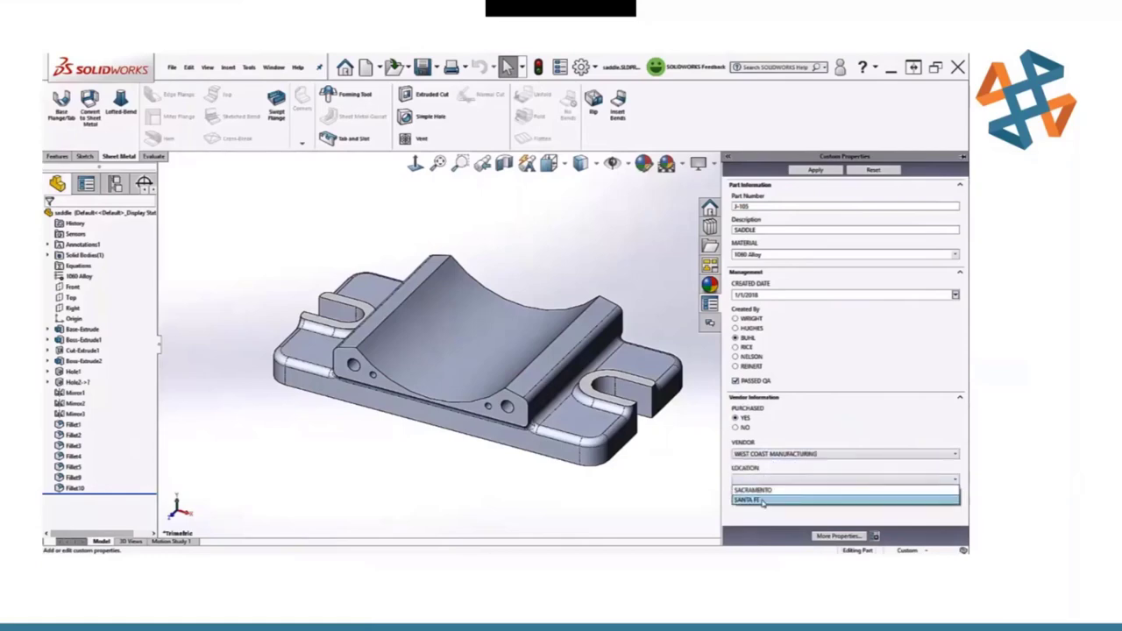
click(762, 501)
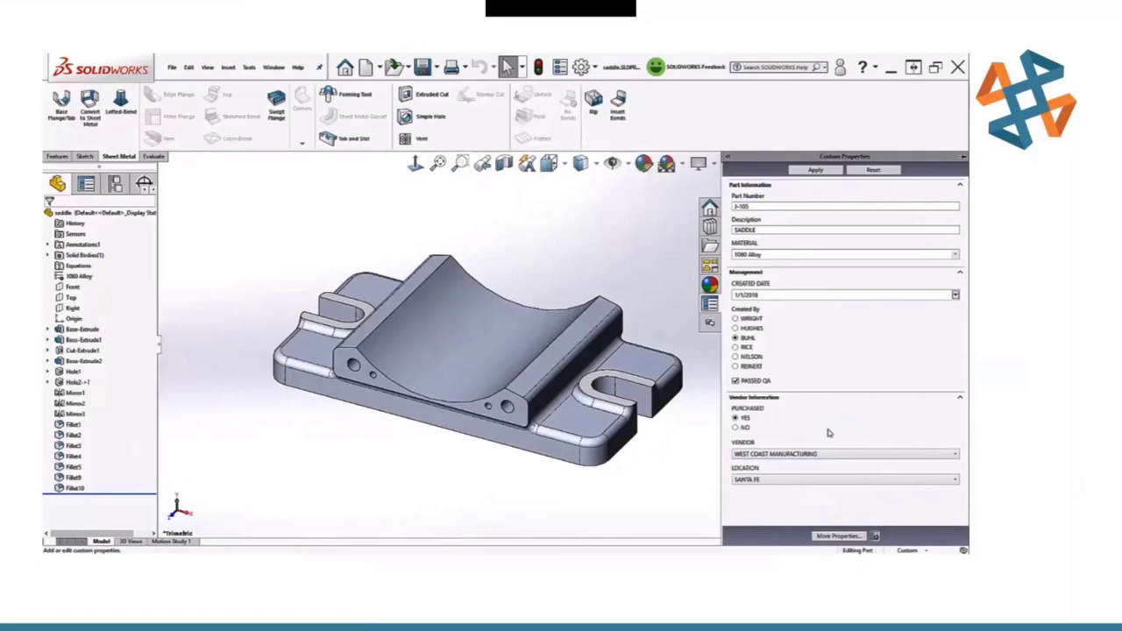
click(817, 171)
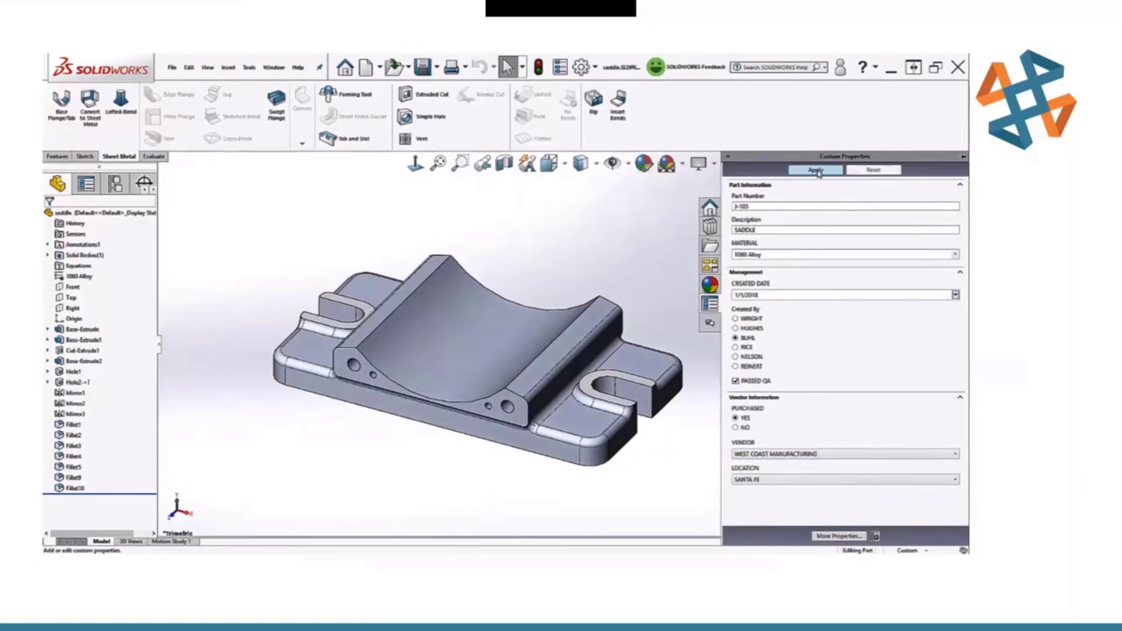
- Review the saddle part's custom and configuration-specific file properties, and close the properties window
click(173, 70)
click(204, 334)
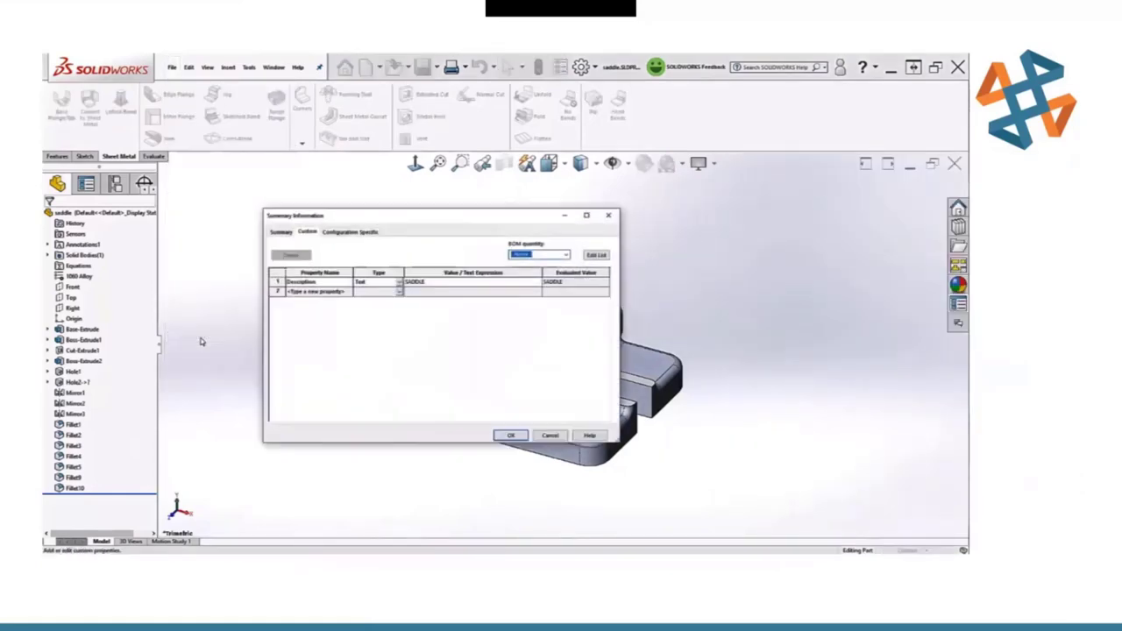
click(349, 233)
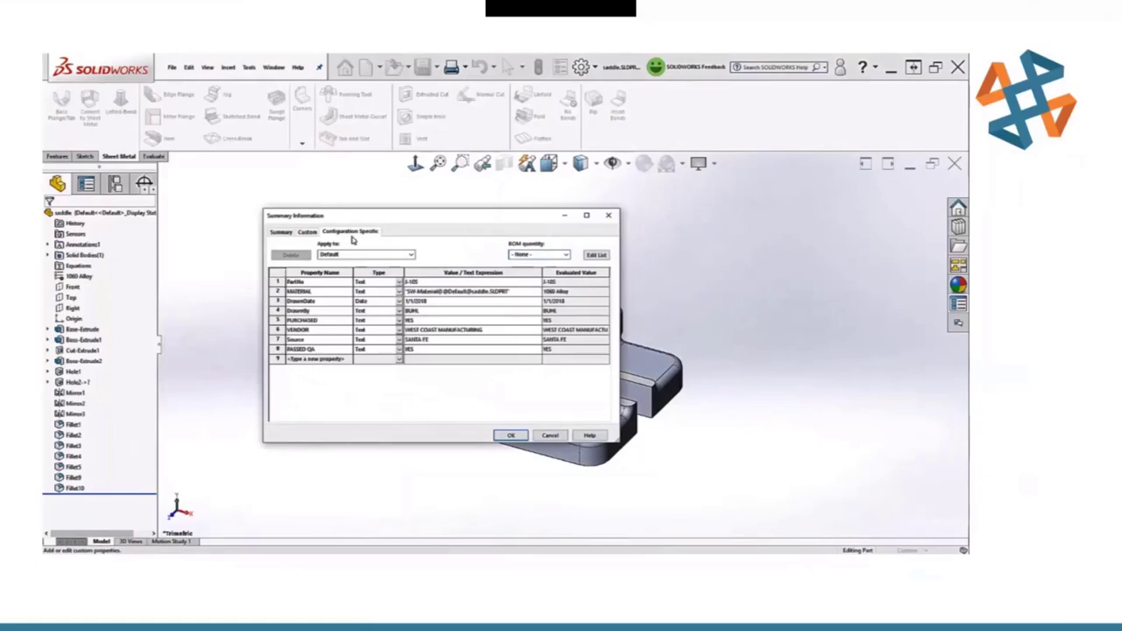
click(512, 435)
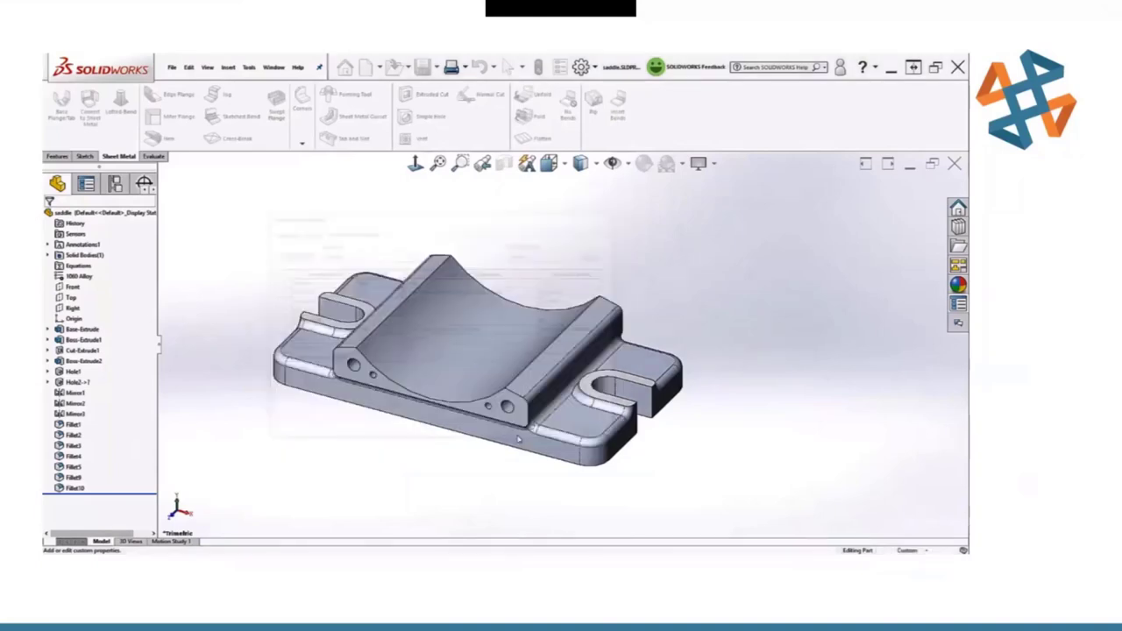
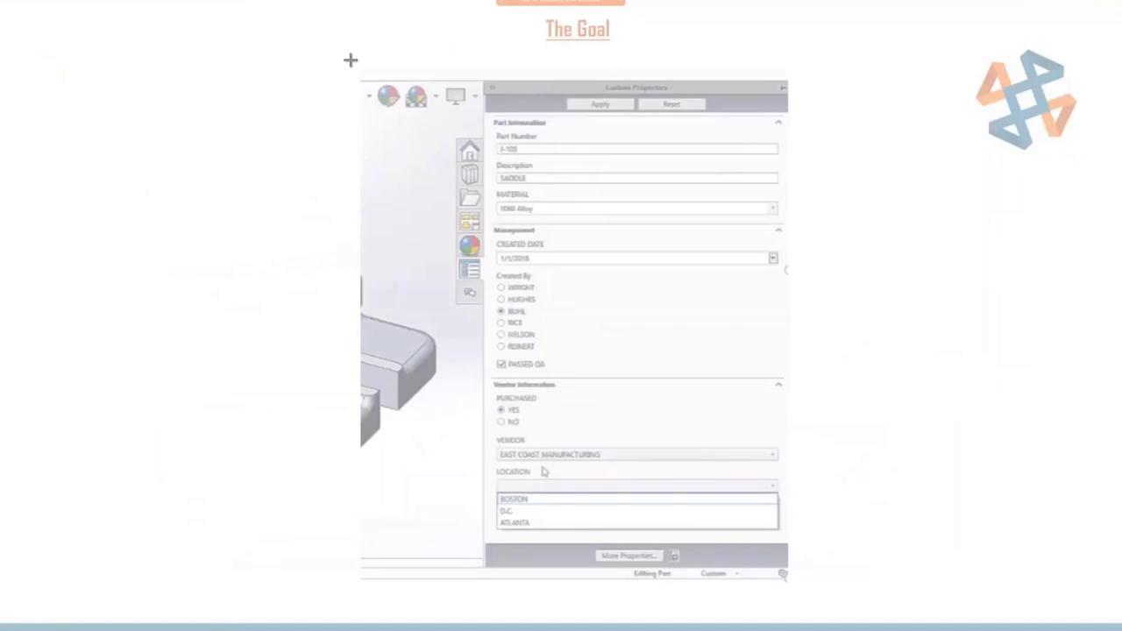
drag(452, 73, 805, 593)
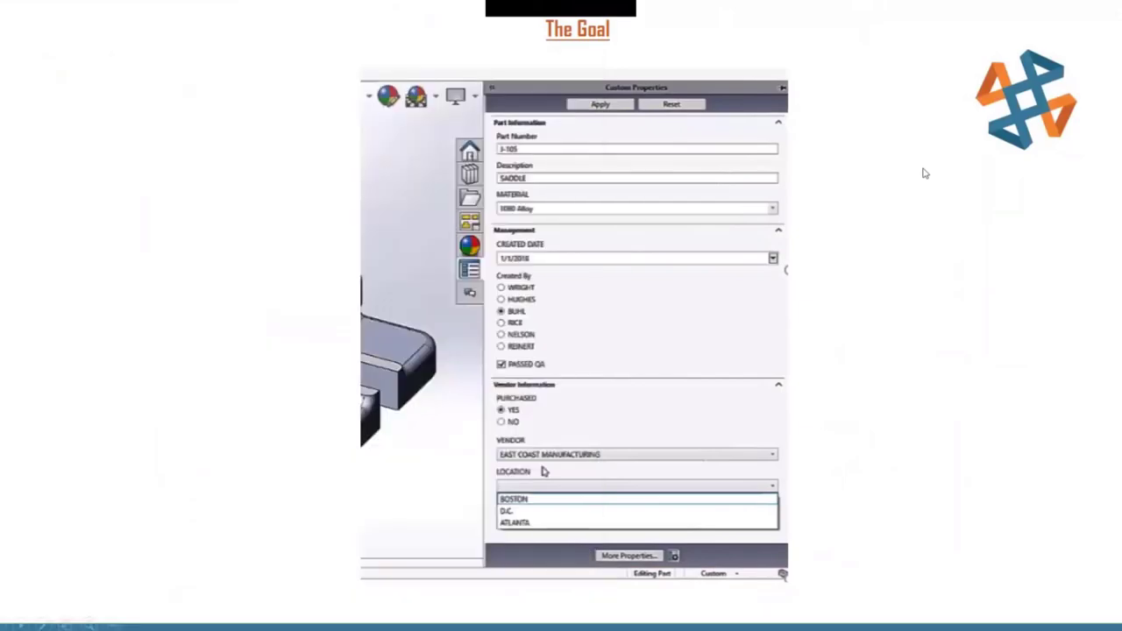
- End the slide show, switch to SOLIDWORKS, and close the Cannon Toy drawing and Cannon Wheel part, saving all modified documents
key(Escape)
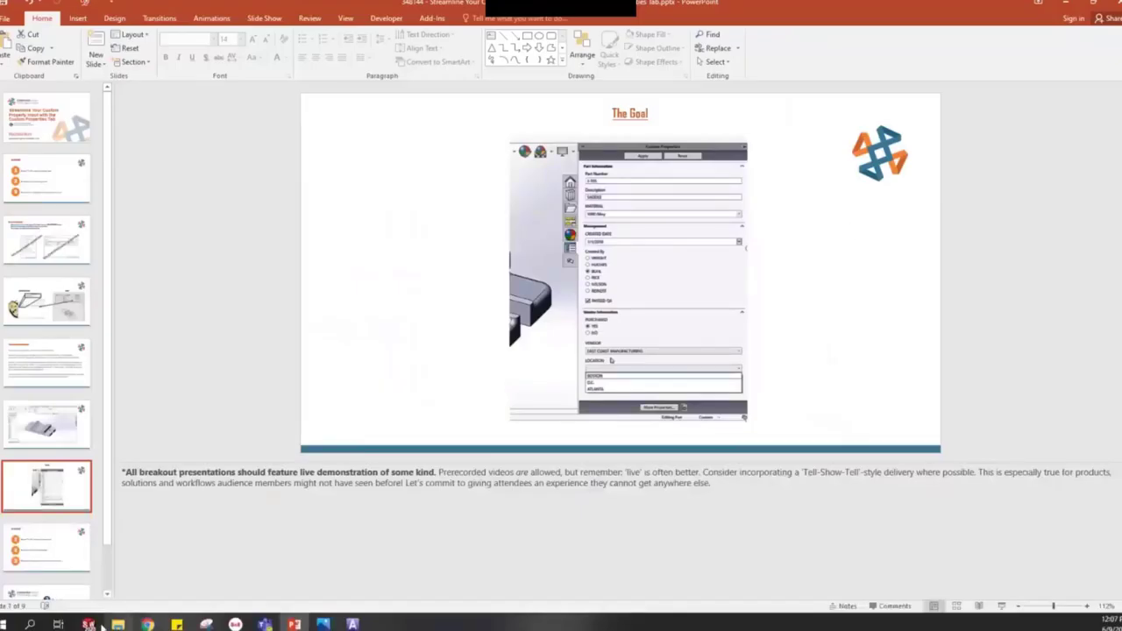
mouse_move(91, 622)
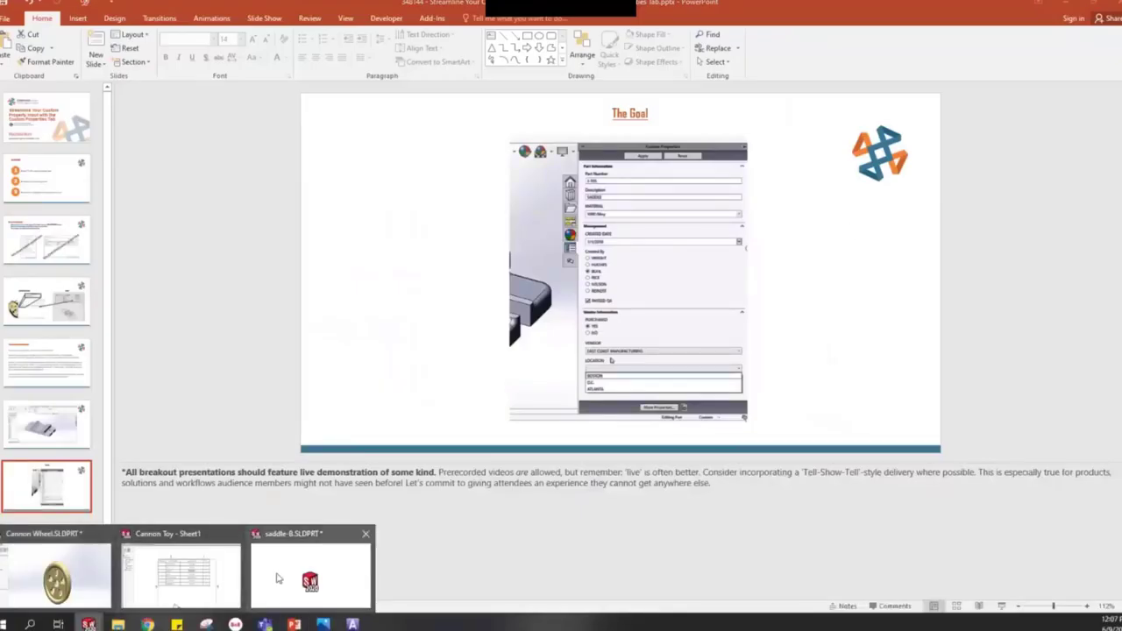
click(180, 572)
click(1107, 140)
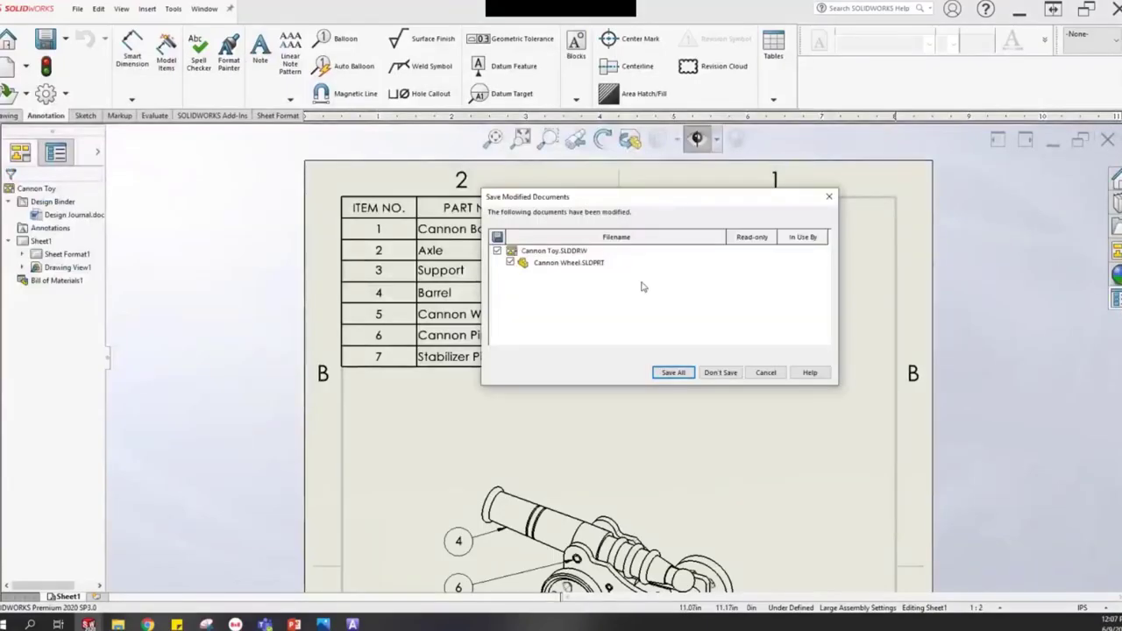
click(673, 373)
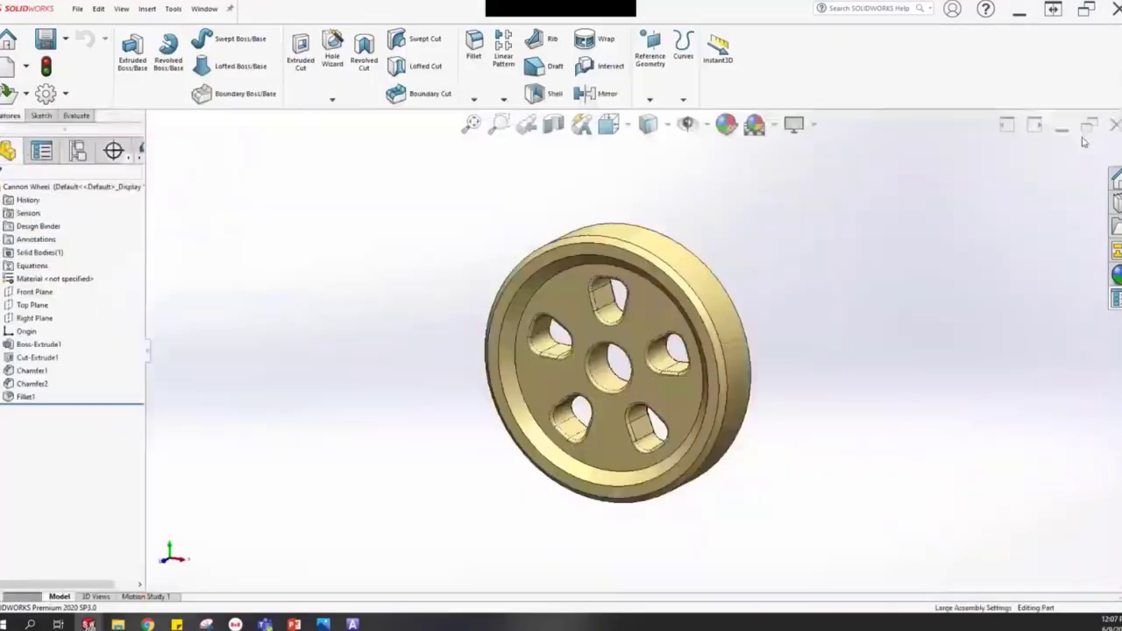
click(1116, 124)
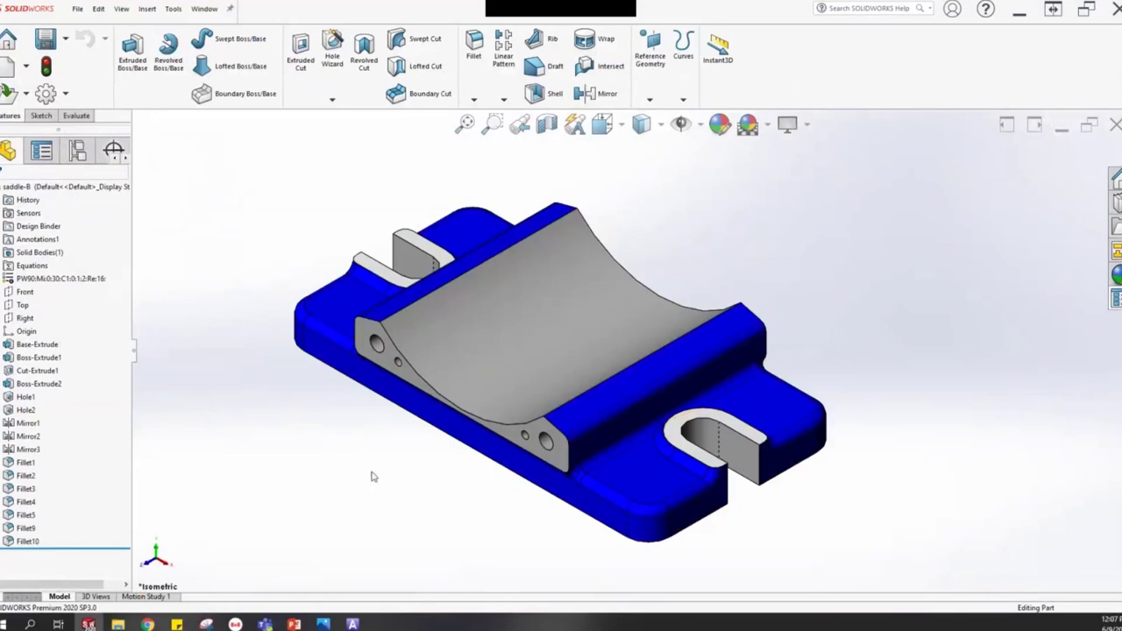
- Examine the saddle-B part's file properties, checking both the custom and the configuration-specific lists
middle_drag(618, 350, 581, 417)
scroll(581, 417, up, 2)
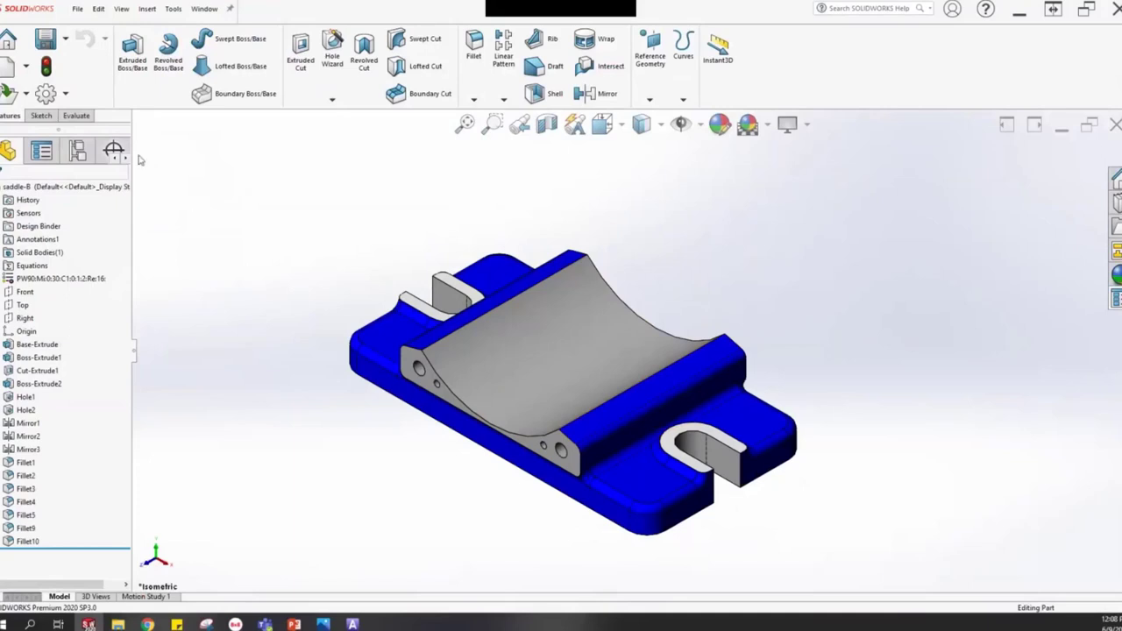
click(78, 11)
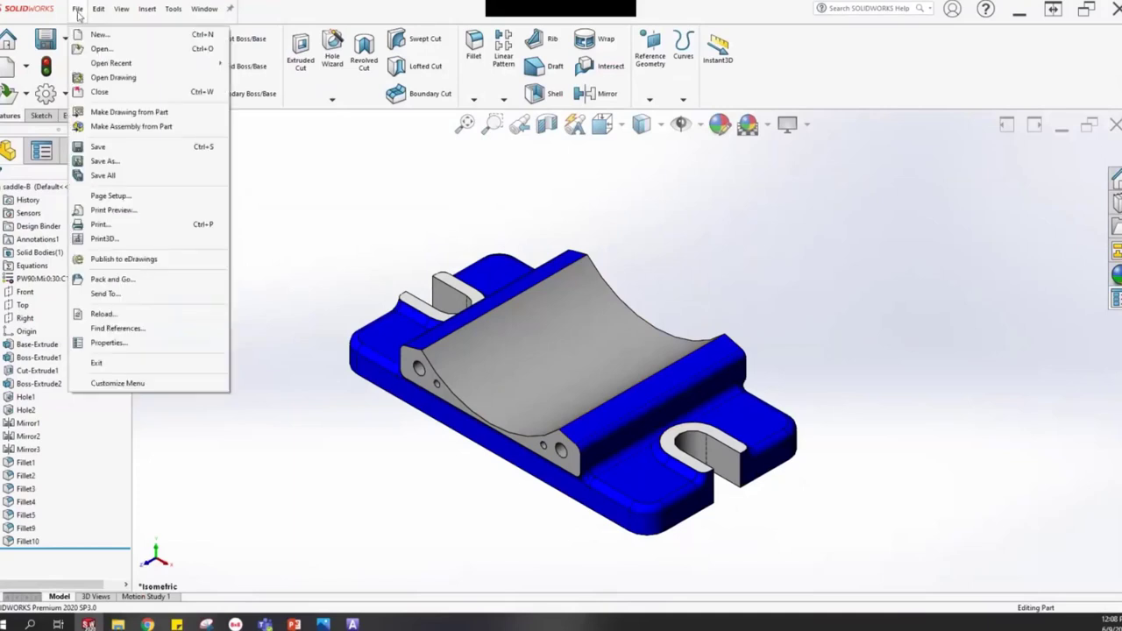
click(132, 343)
click(331, 216)
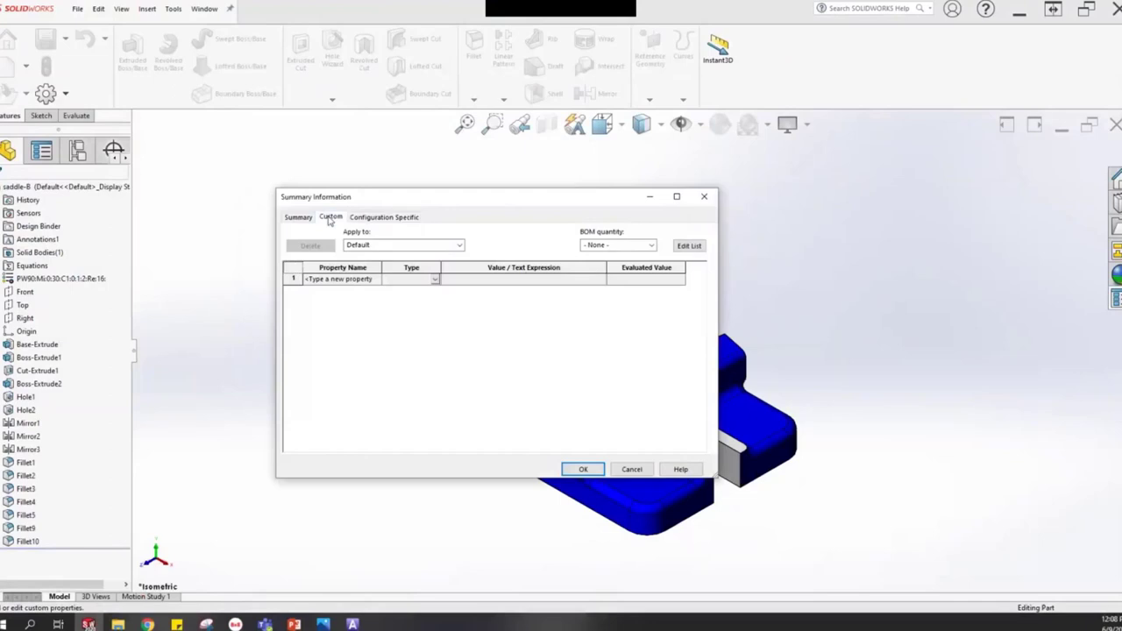
click(381, 218)
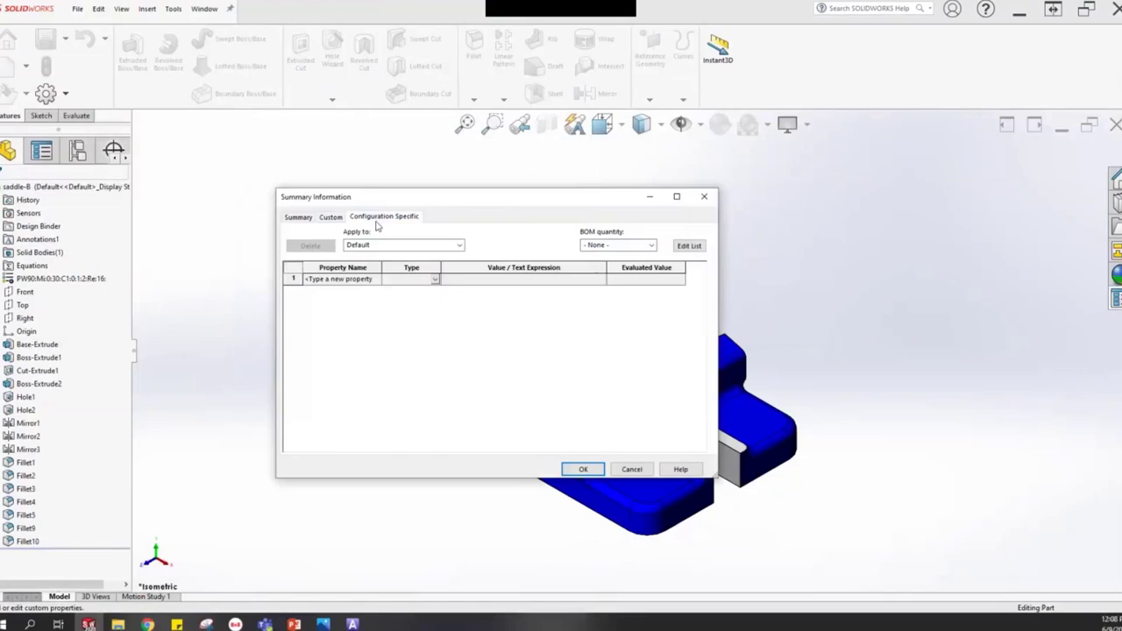
- Review the saddle-B part's custom and configuration-specific property lists once more, and close the summary information
click(332, 217)
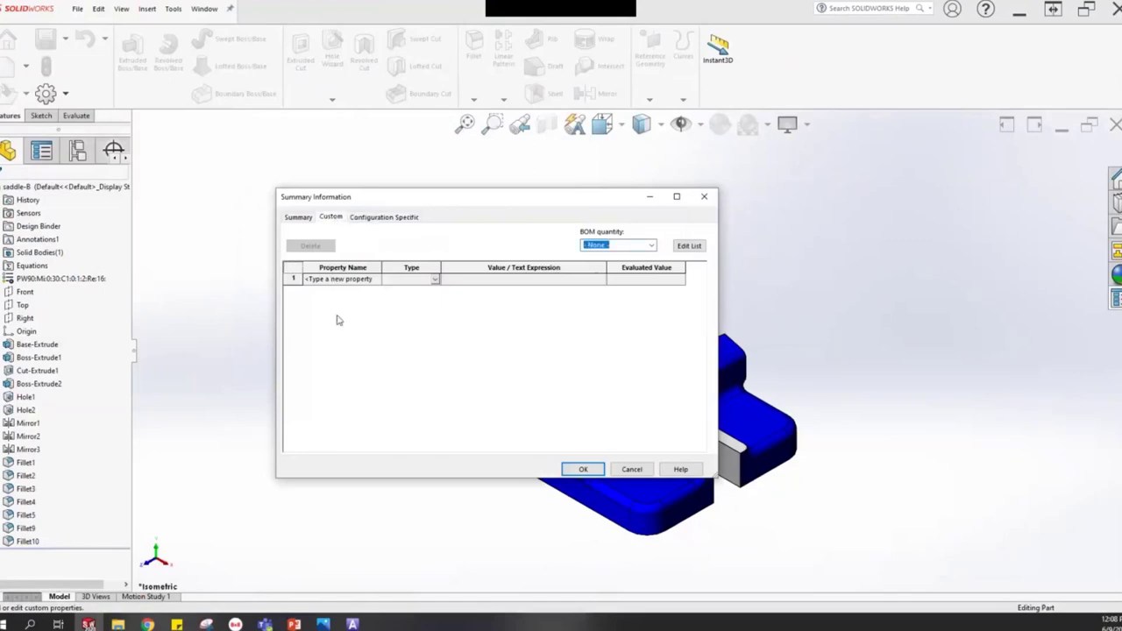
click(380, 219)
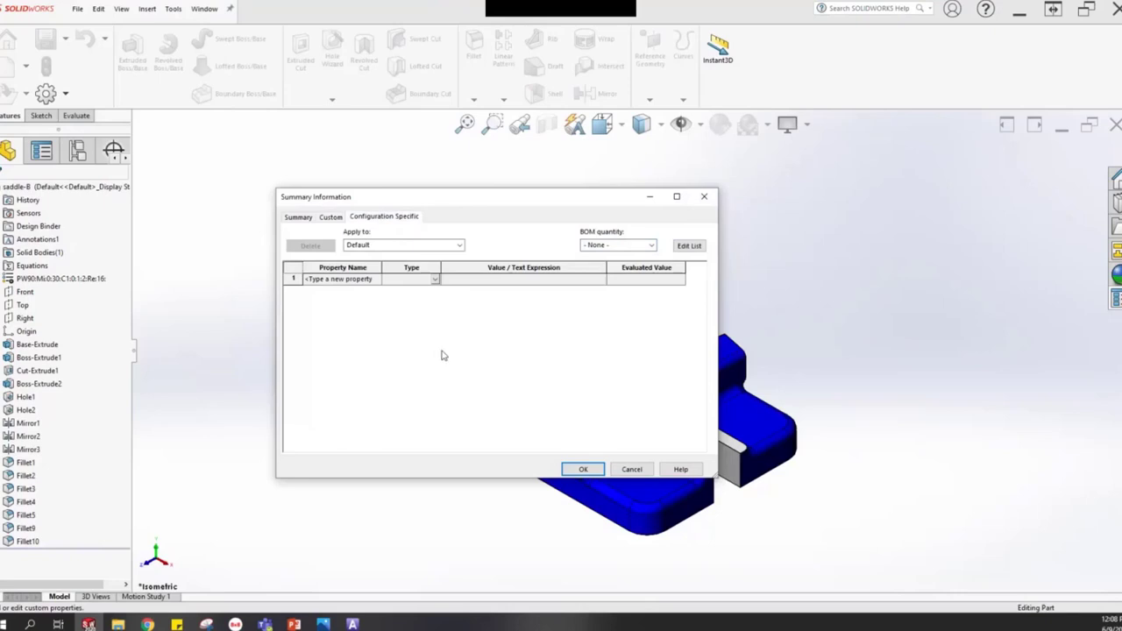
click(706, 200)
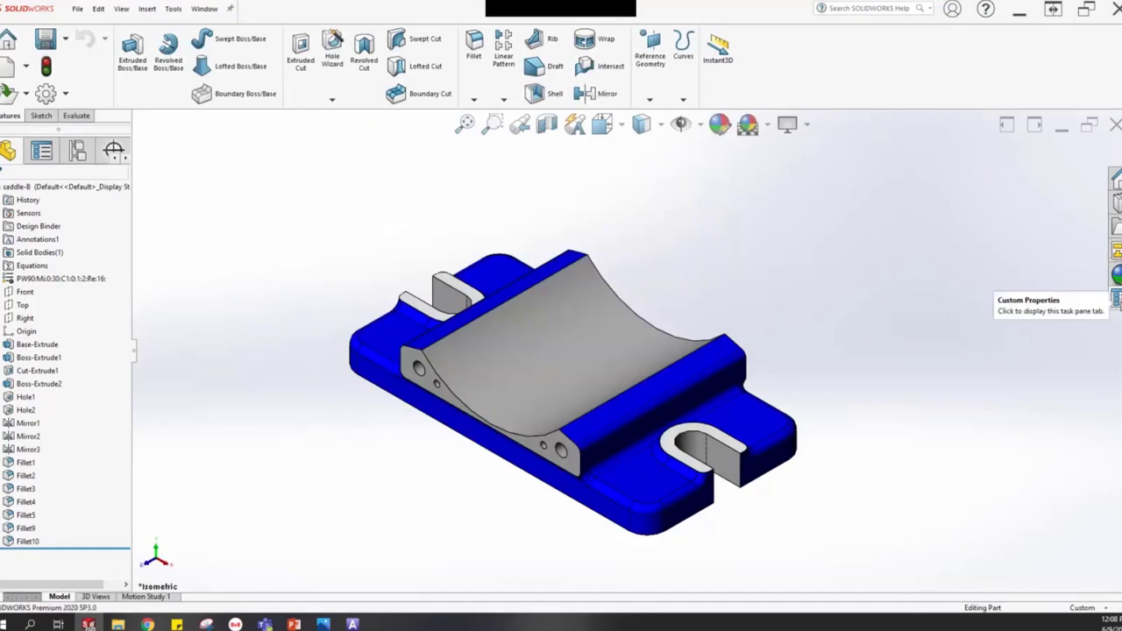
- Display the part's custom properties and launch the Property Tab Builder to create a new property page
click(1117, 299)
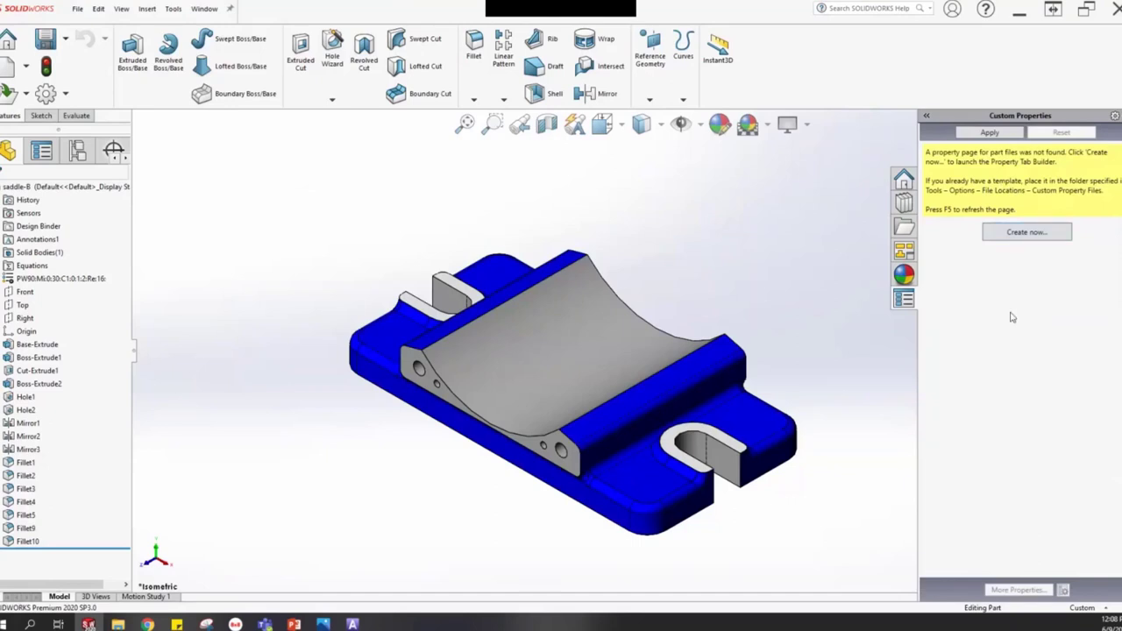
click(1028, 242)
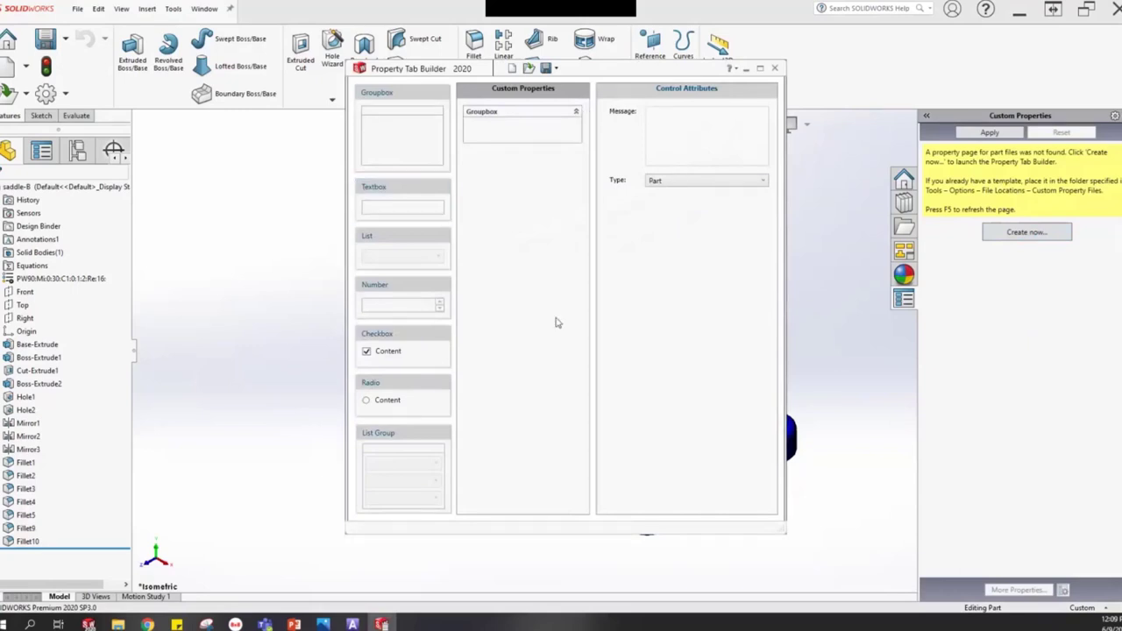
click(1033, 388)
click(690, 271)
click(513, 178)
click(508, 136)
- Switch to Snipping Tool and mark the Part Information, Management and Vendor Information groups on the reference form screenshot
click(206, 624)
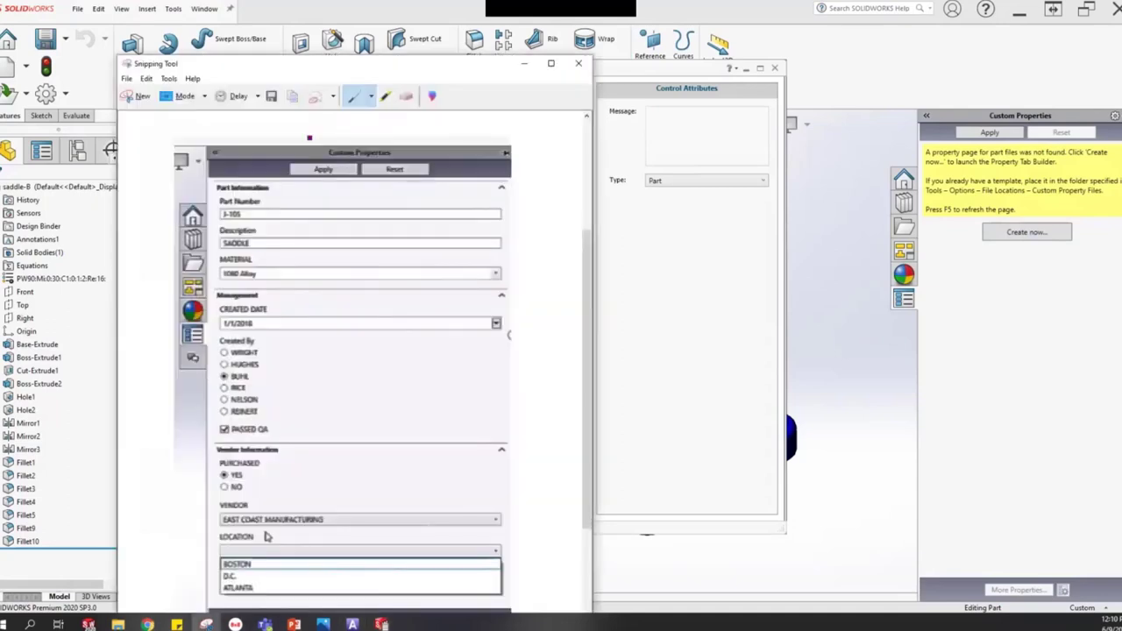
drag(491, 64, 533, 25)
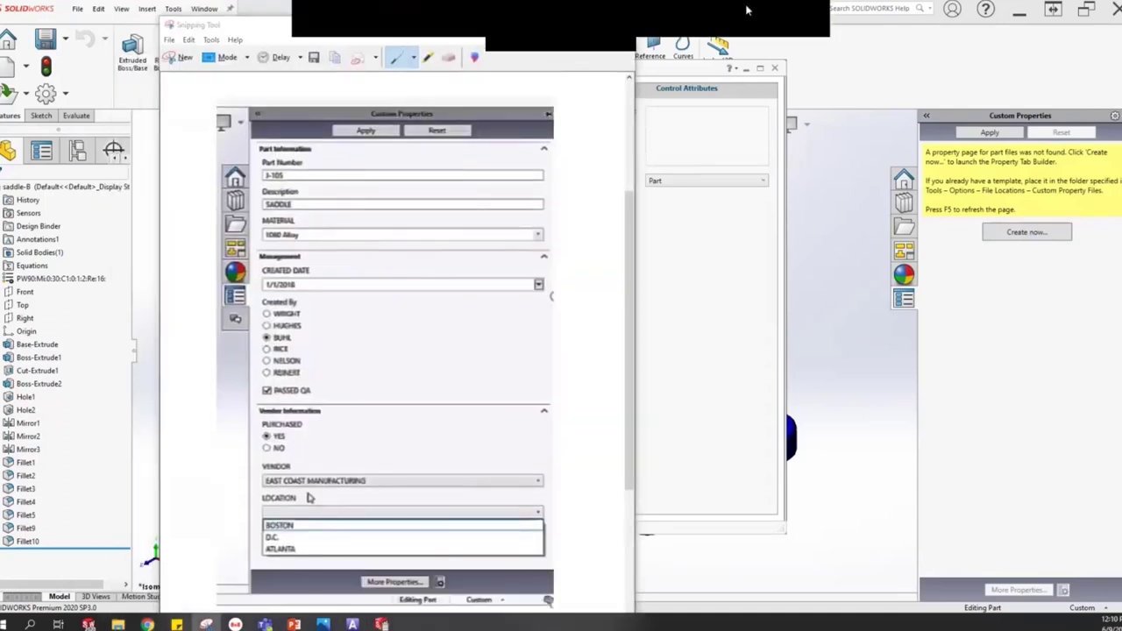
mouse_move(306, 130)
mouse_down()
mouse_move(239, 158)
mouse_move(250, 235)
mouse_move(289, 244)
mouse_move(239, 382)
mouse_move(290, 401)
mouse_move(254, 404)
mouse_move(236, 509)
mouse_move(272, 563)
mouse_up()
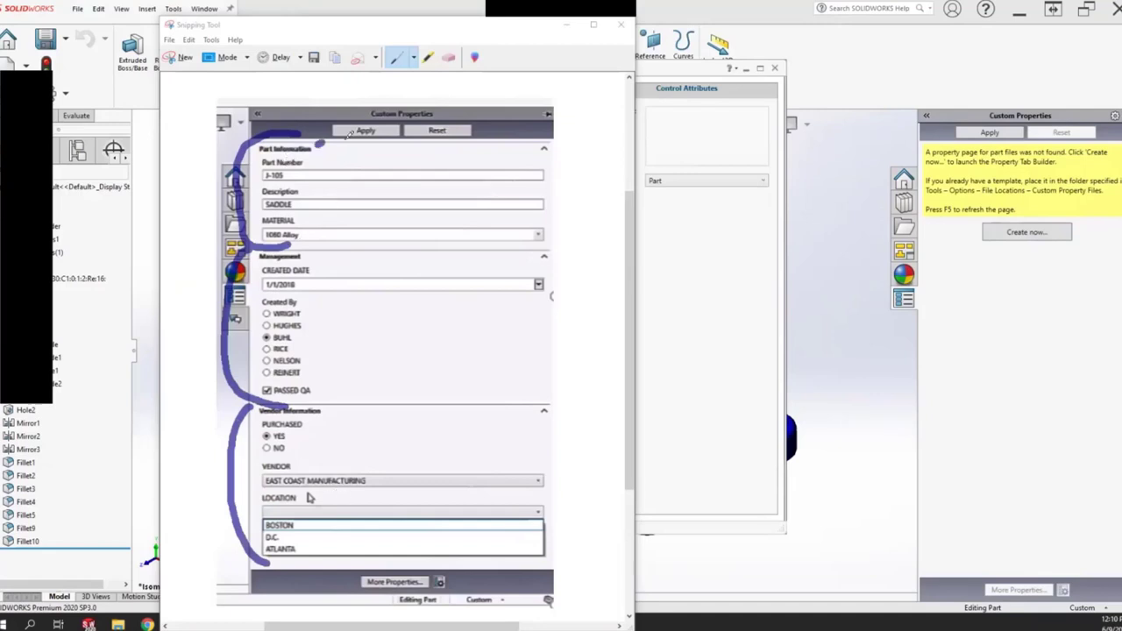
drag(317, 145, 339, 135)
drag(311, 251, 335, 240)
drag(326, 413, 353, 402)
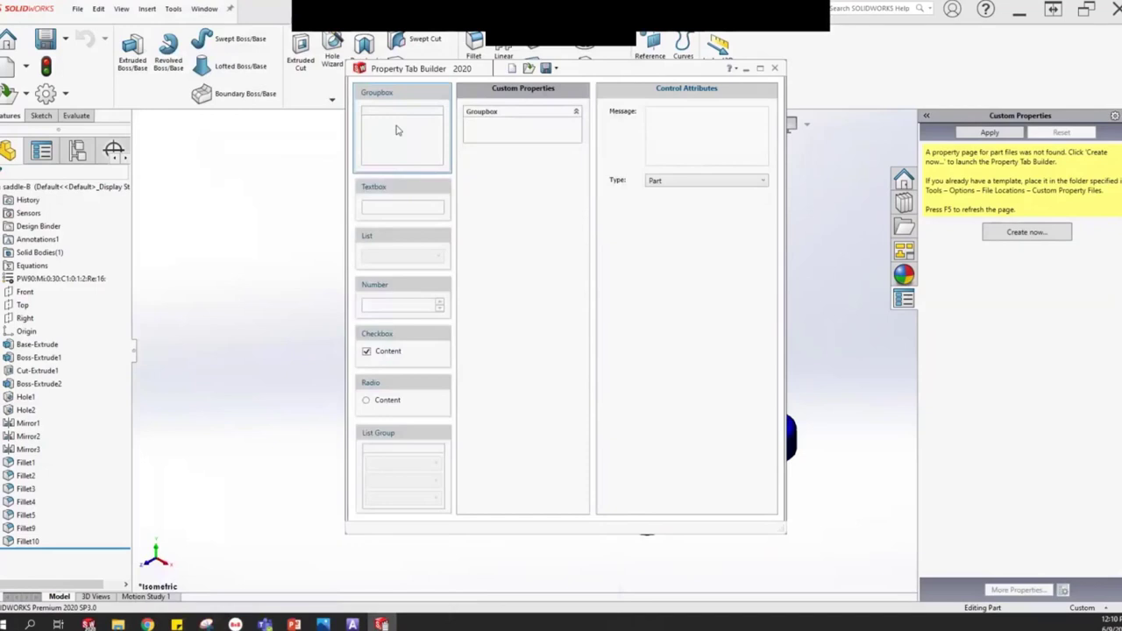
- Add two extra group boxes below the existing one in the property form, and delete both
drag(397, 130, 496, 225)
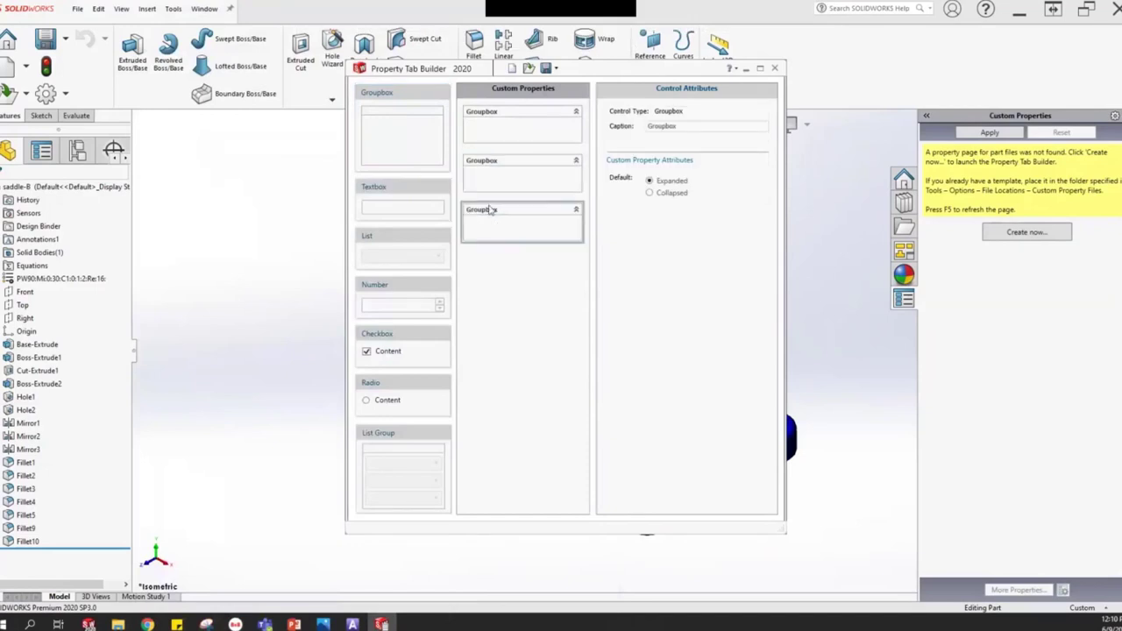
click(569, 173)
click(518, 227)
right_click(519, 227)
click(541, 237)
right_click(530, 178)
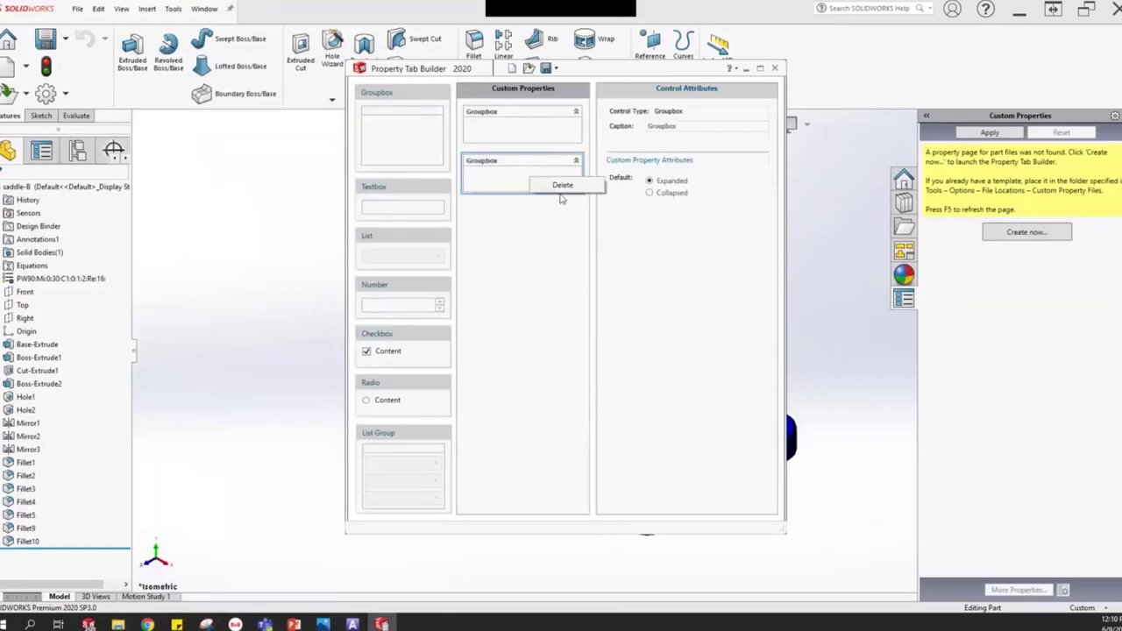
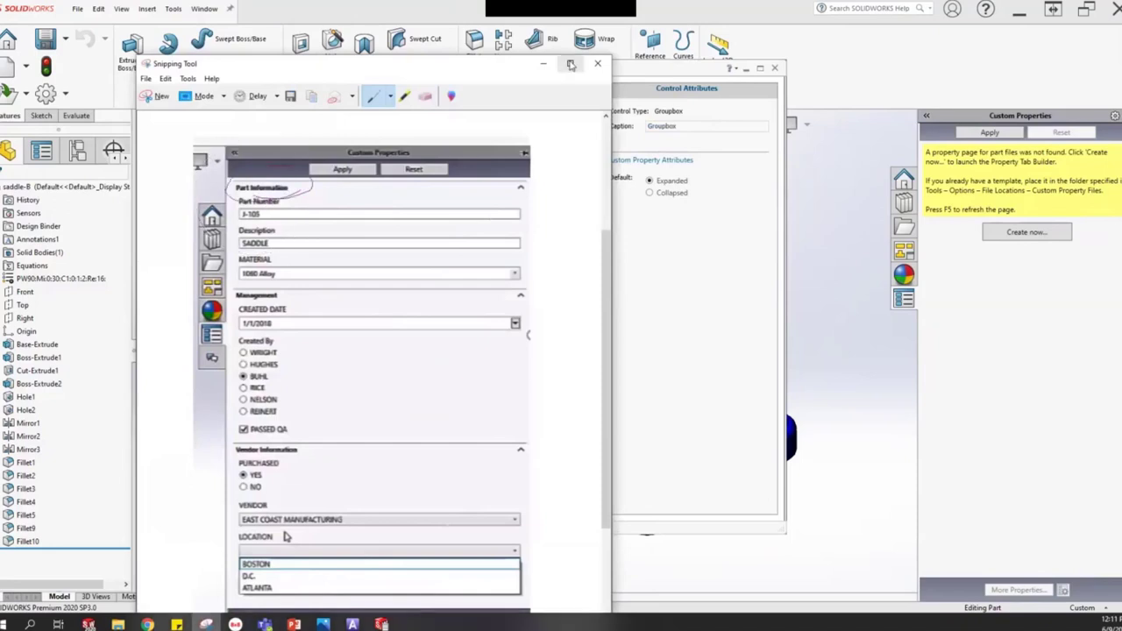
- Caption the remaining group box Part Information and choose Part as the form's document type
click(597, 63)
double_click(671, 127)
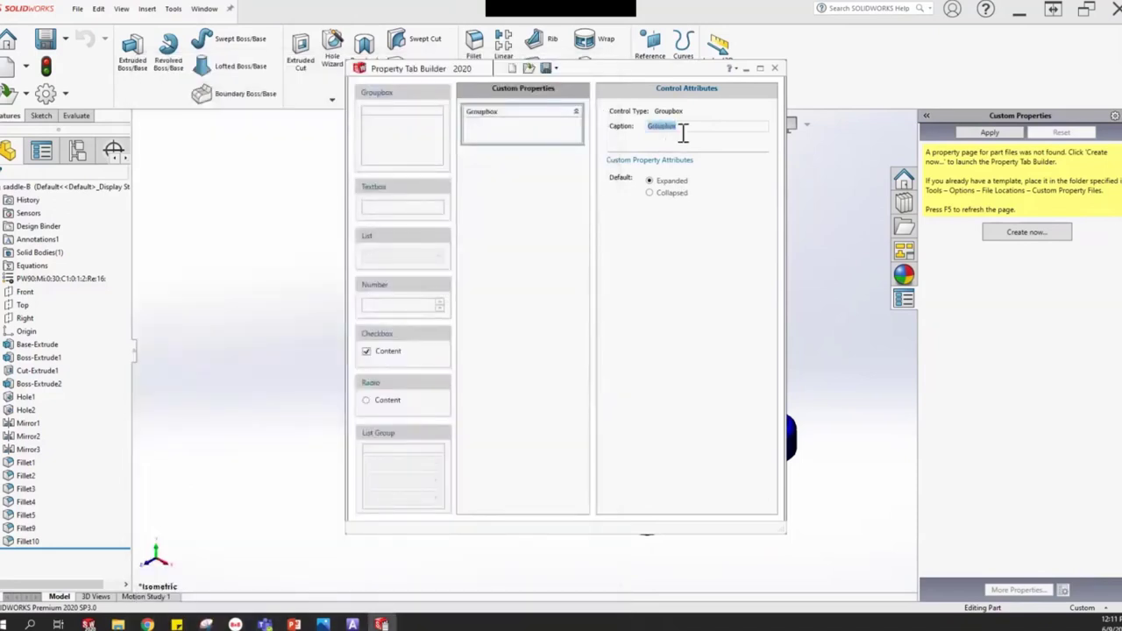
text(Part Information)
click(514, 194)
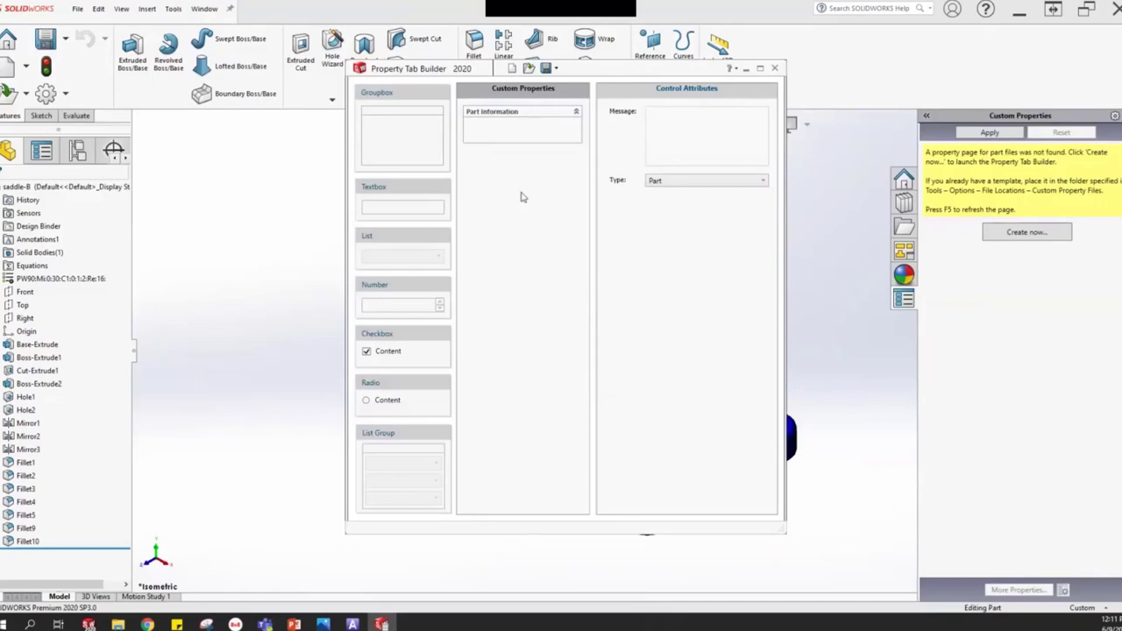
click(689, 185)
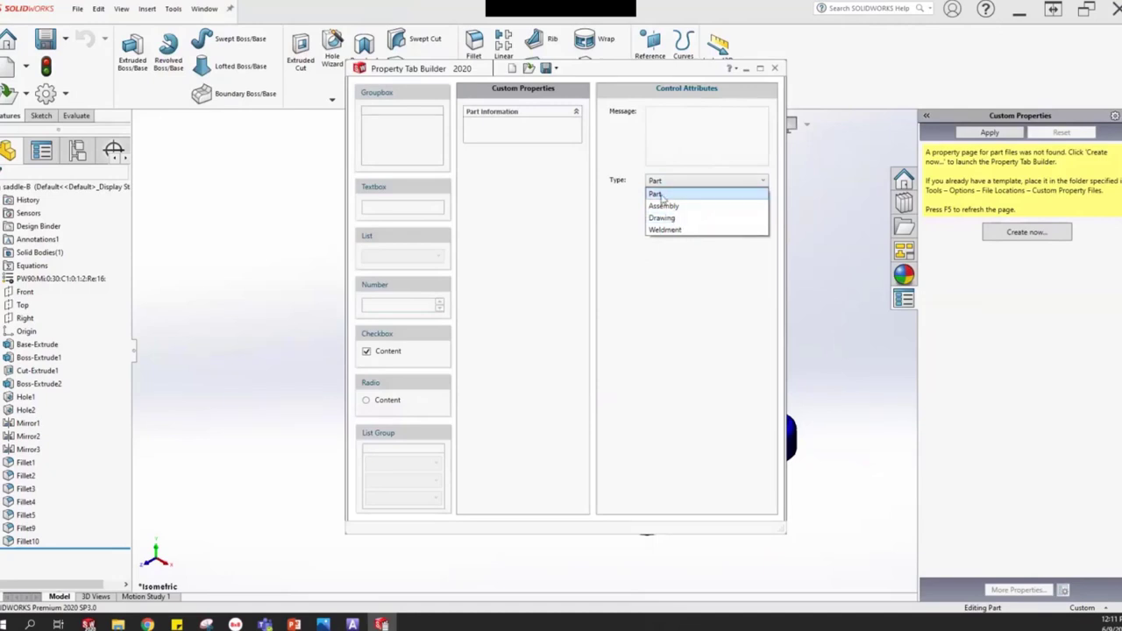
click(659, 195)
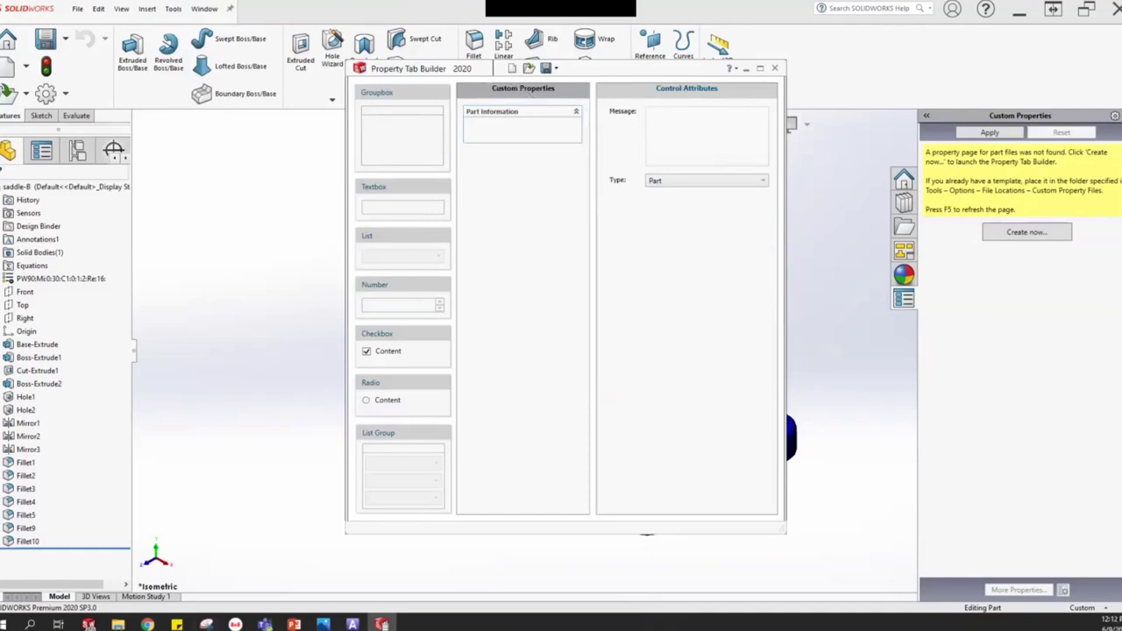
- In Snipping Tool, outline the Part Number, Description and Material fields on the reference screenshot, and erase the pen marks
click(206, 624)
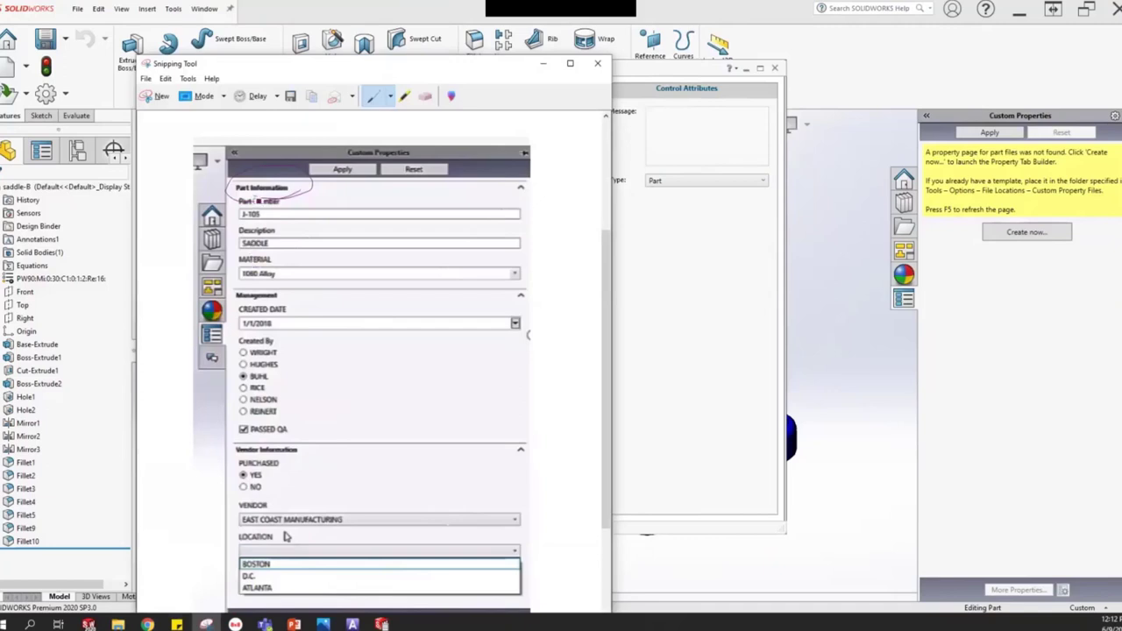
mouse_move(256, 197)
mouse_down()
mouse_move(243, 272)
mouse_move(514, 276)
mouse_move(377, 204)
mouse_move(257, 200)
mouse_up()
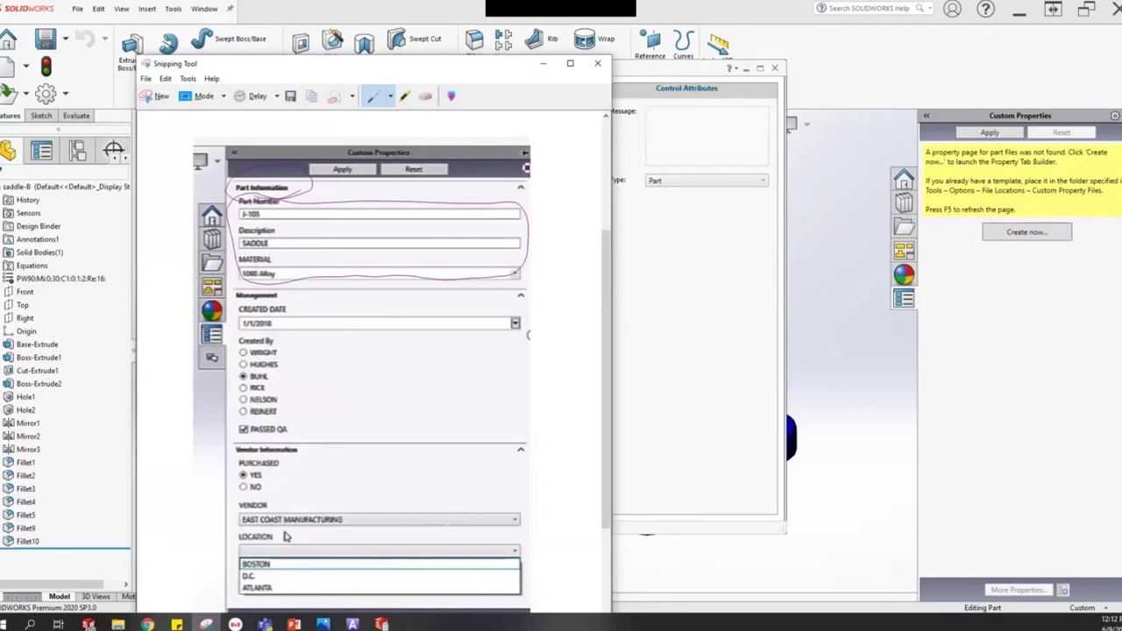
click(427, 95)
click(480, 200)
click(307, 184)
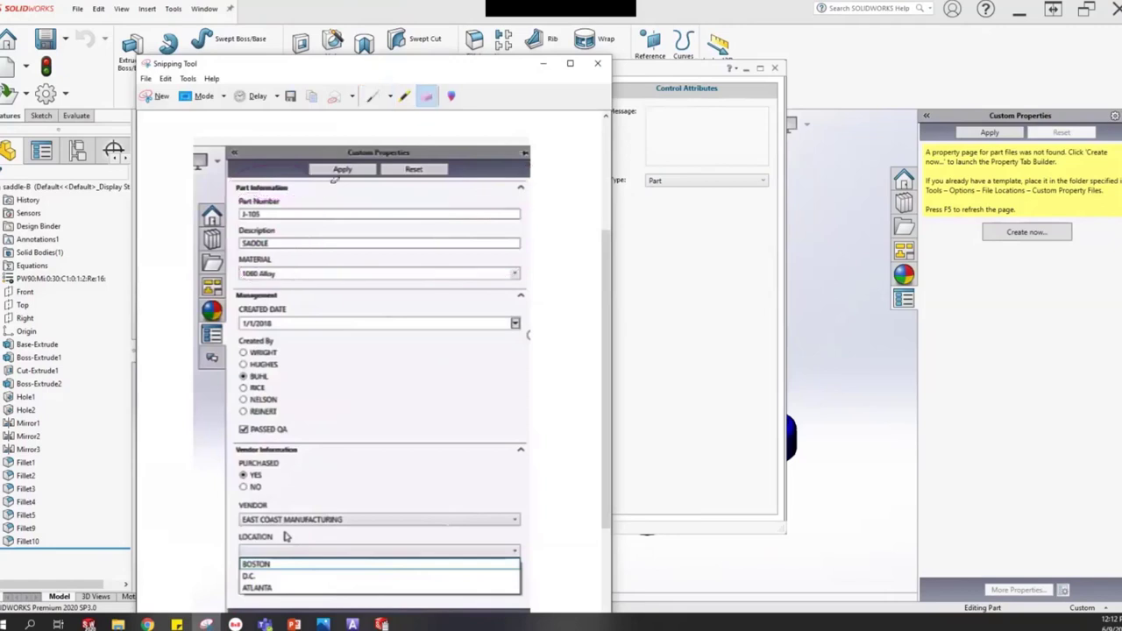
click(551, 65)
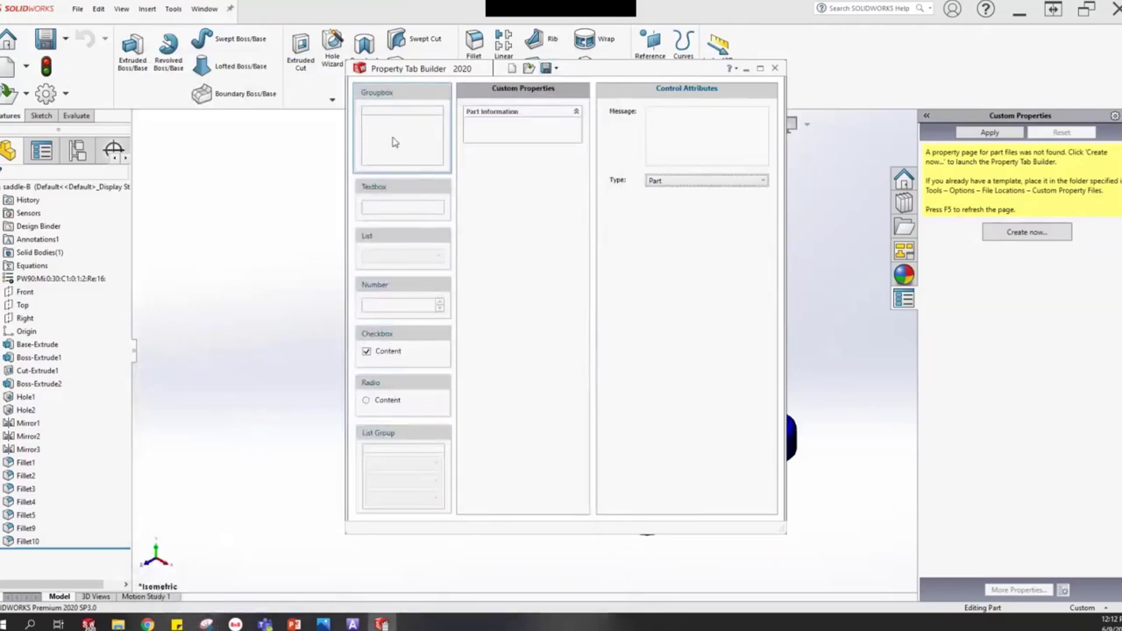
- Add three text boxes to the Part Information group
drag(391, 202, 509, 138)
drag(412, 209, 526, 145)
drag(413, 208, 519, 160)
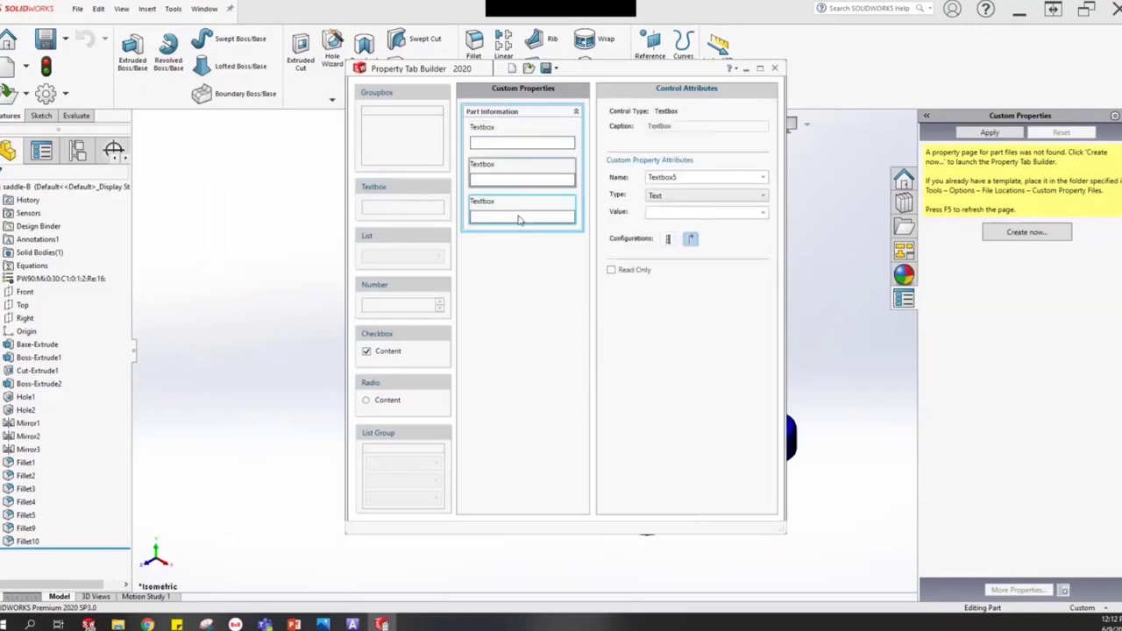
- Caption the first text box "What is the part number?" after checking the reference screenshot, and replace that caption with "Part No:"
click(508, 137)
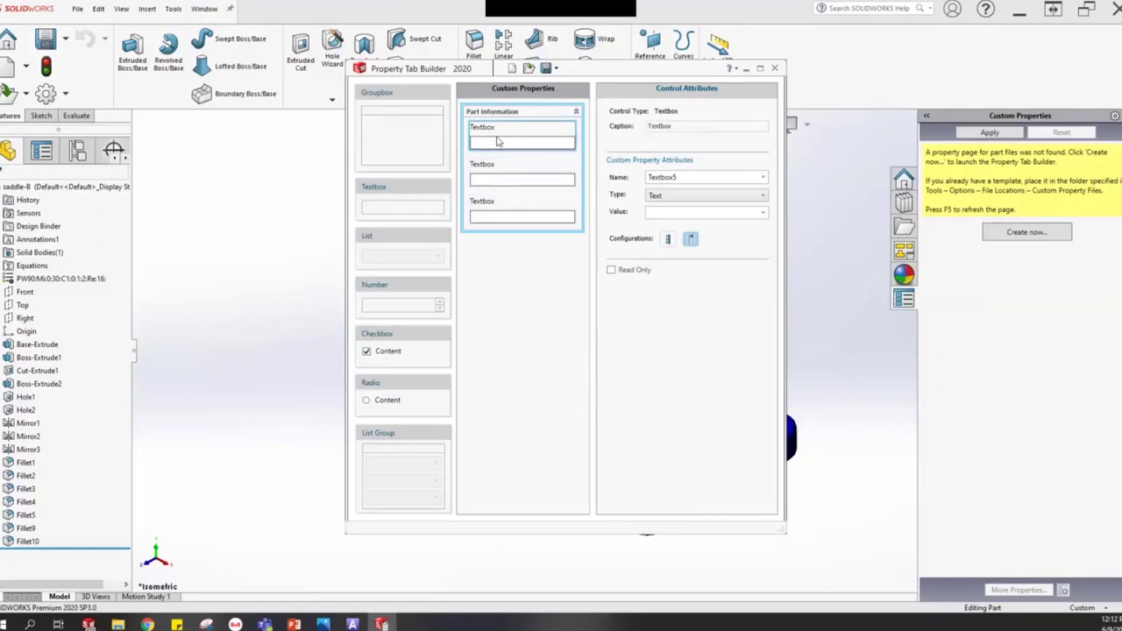
click(666, 127)
drag(682, 128, 655, 128)
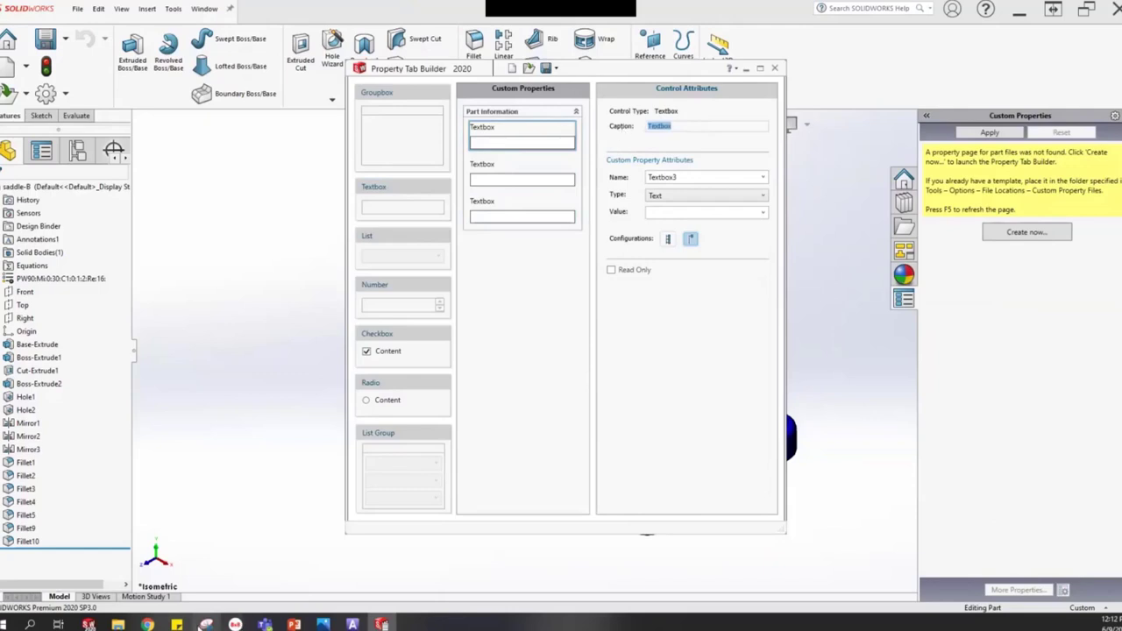
click(206, 624)
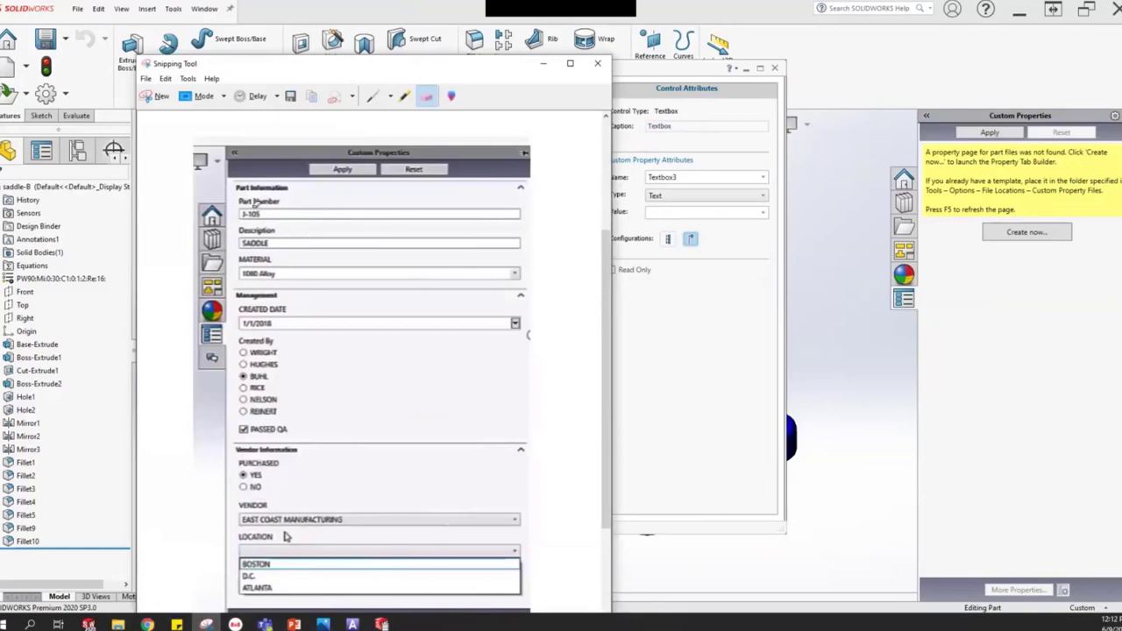
click(544, 63)
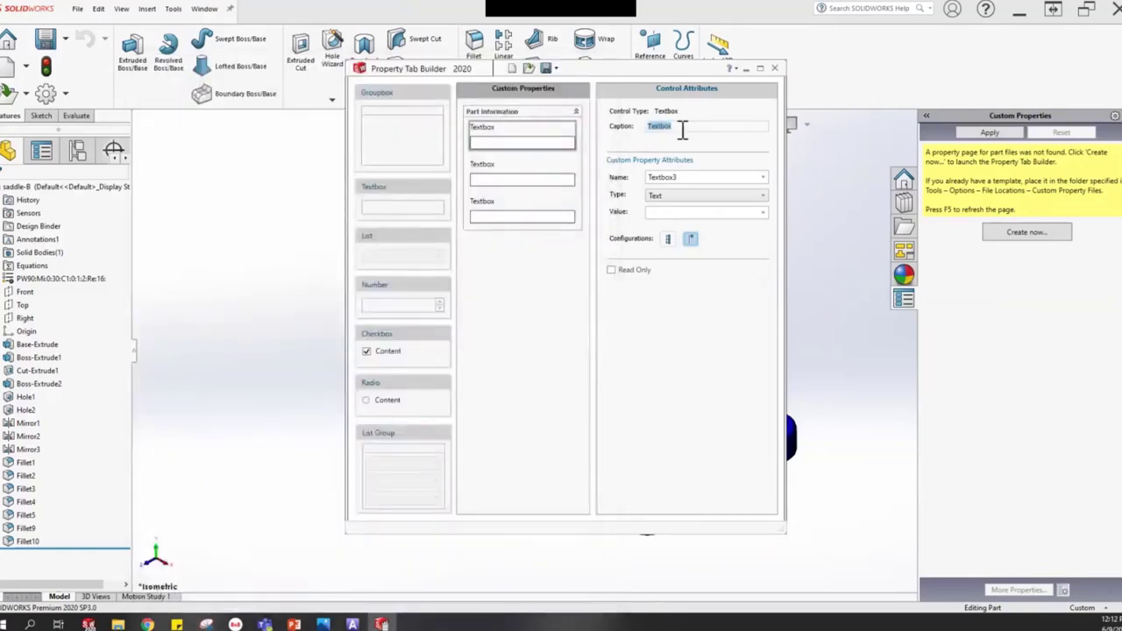
text(What is the part number?)
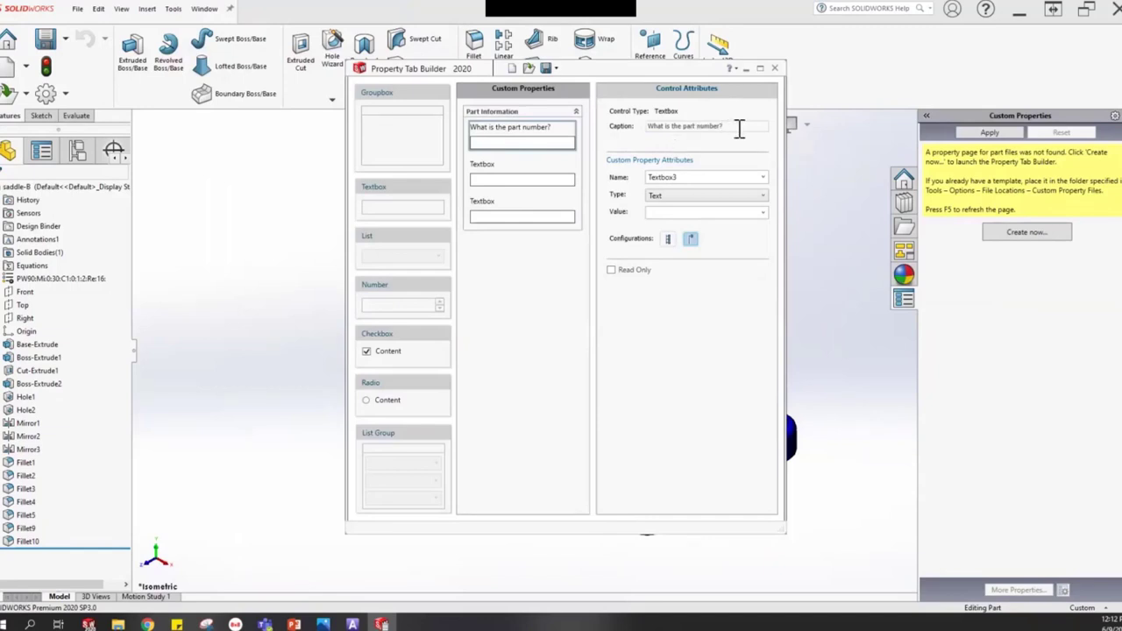
drag(739, 128, 602, 141)
text(Part No:)
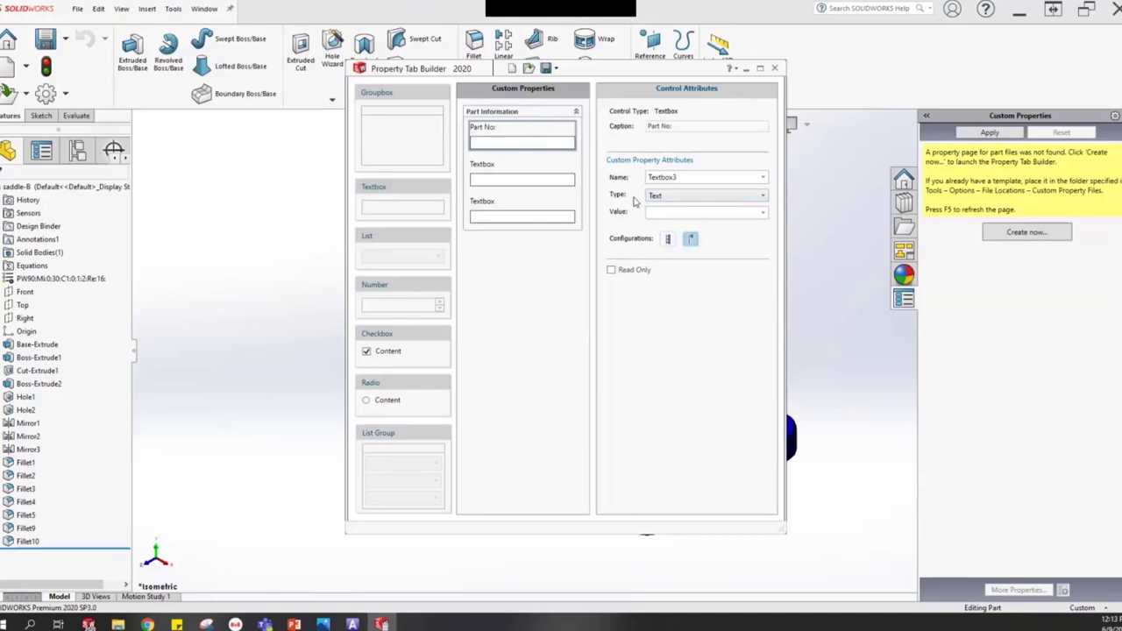
- Link the Part No: text box to the predefined PartNo property and choose Text as its type, leaving the value blank
click(490, 143)
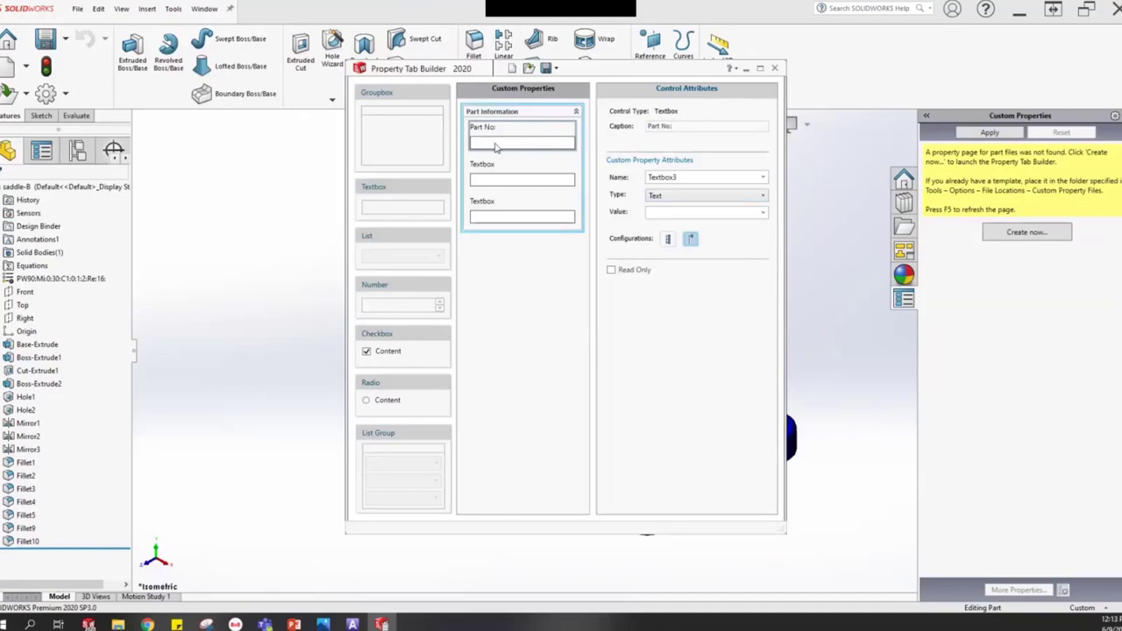
click(538, 160)
click(763, 177)
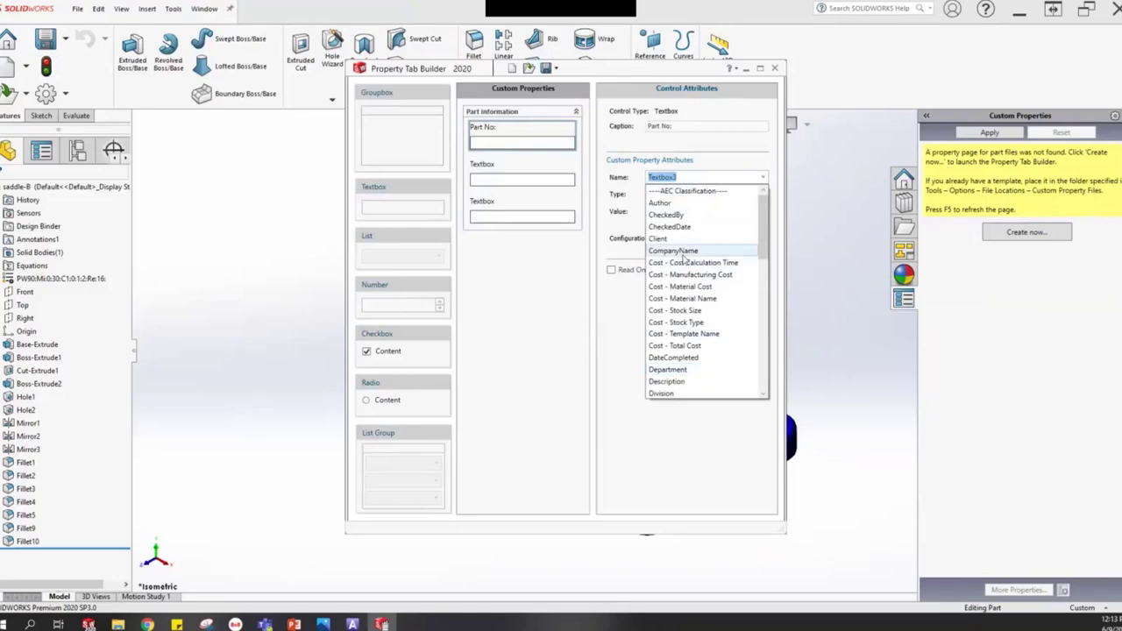
scroll(683, 260, down, 8)
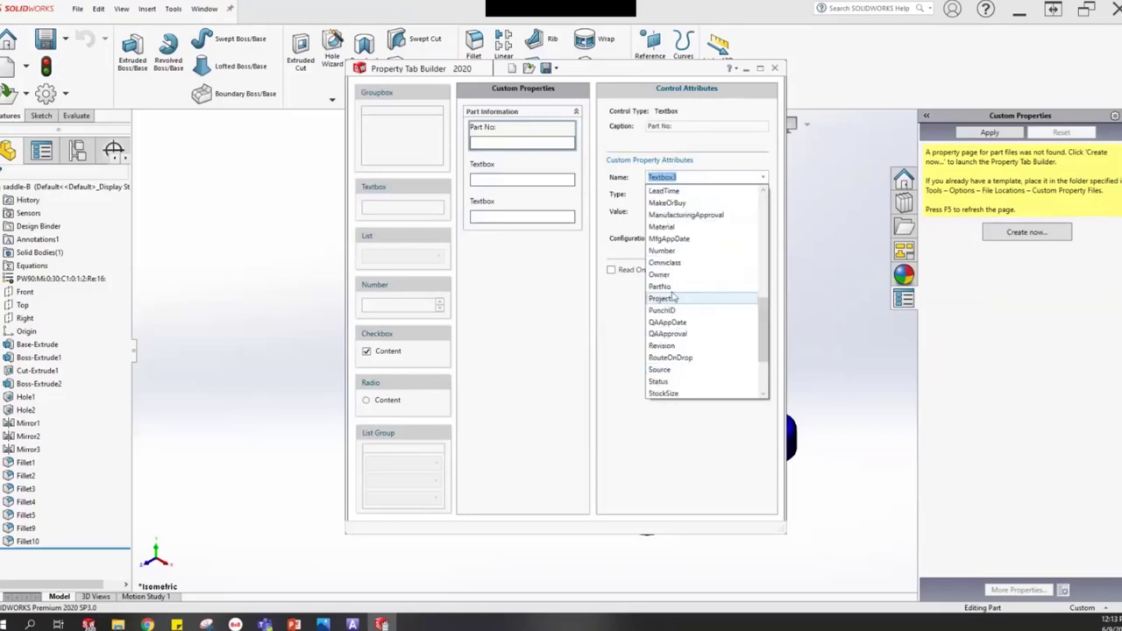
click(667, 288)
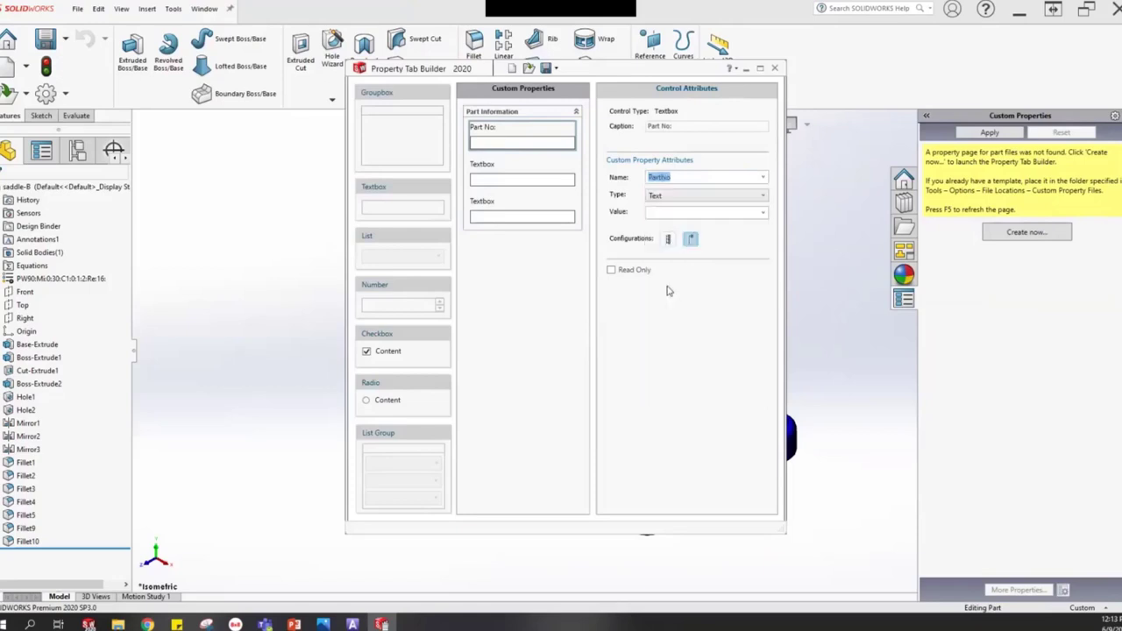
click(663, 198)
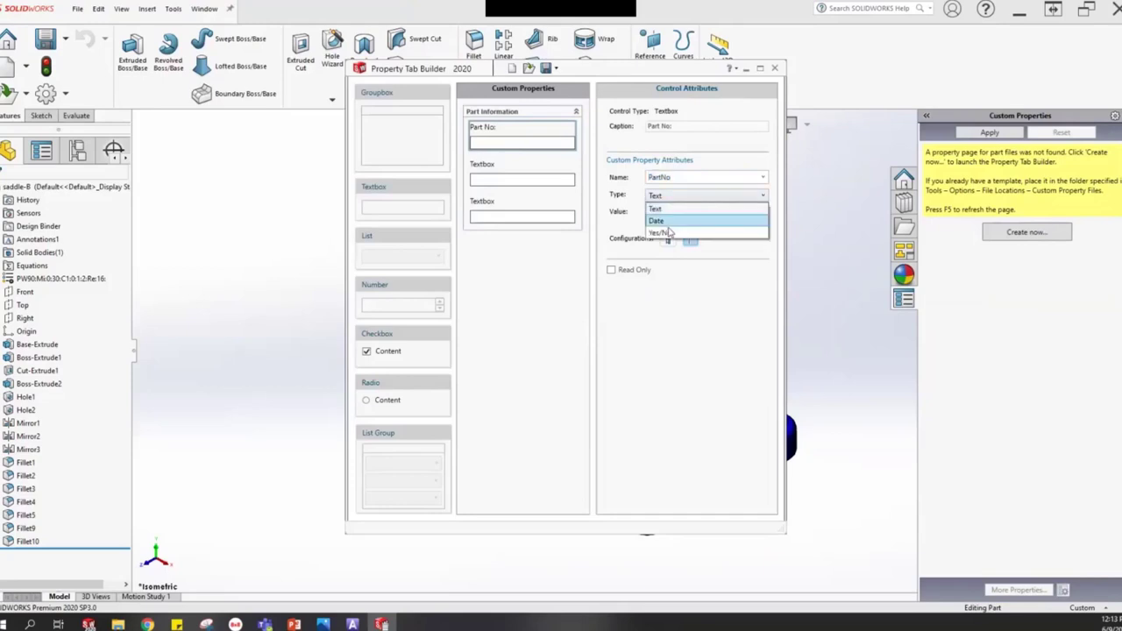
click(673, 208)
click(664, 212)
click(663, 213)
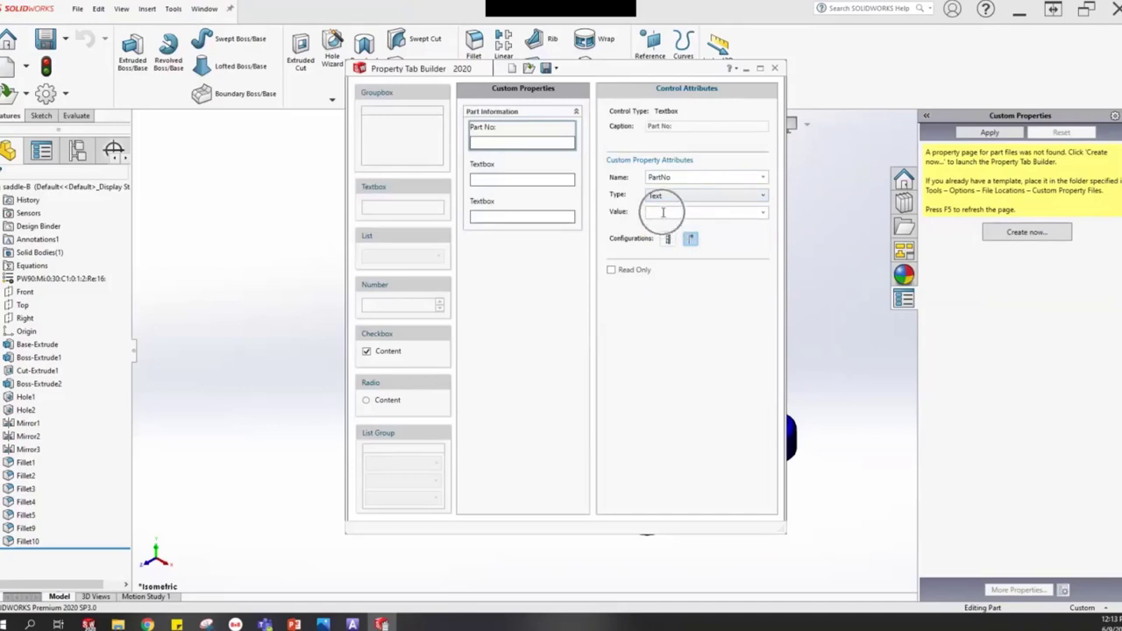
click(663, 212)
click(663, 212)
- Caption the second Part Information text box "Description:" after checking the reference screenshot in Snipping Tool
click(500, 178)
click(500, 178)
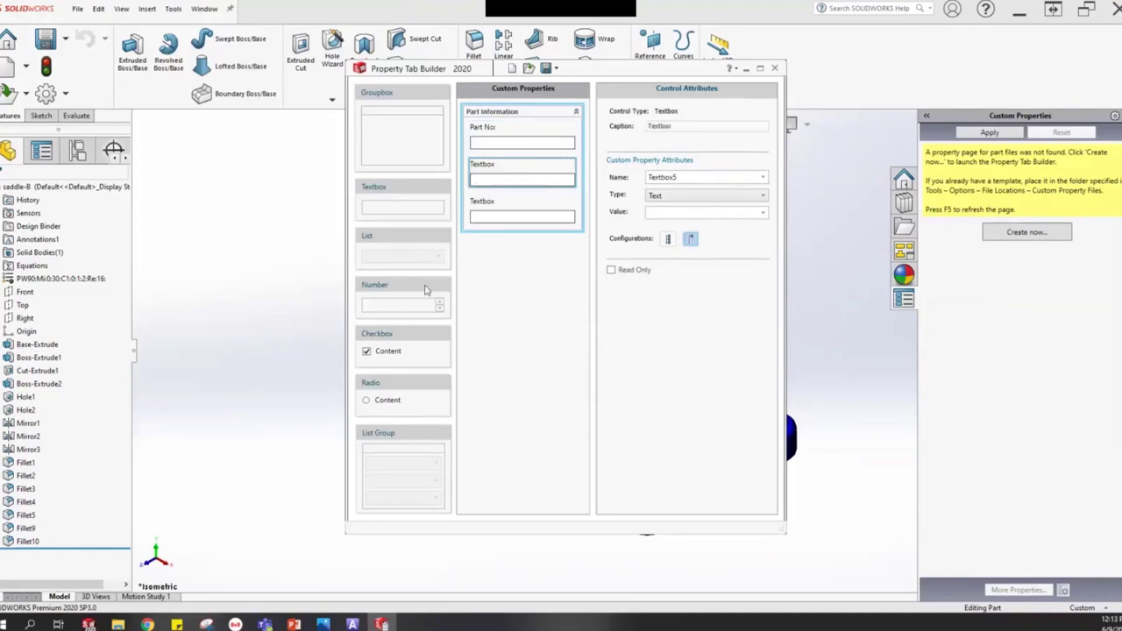
click(206, 624)
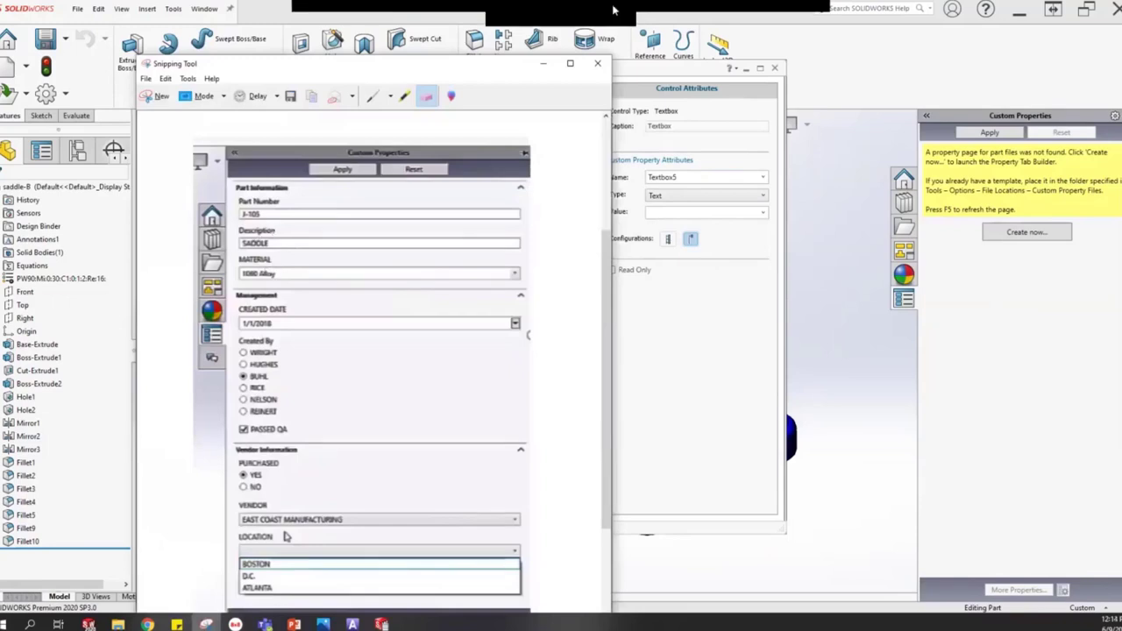
click(543, 68)
click(501, 179)
drag(677, 126, 637, 133)
text(Description)
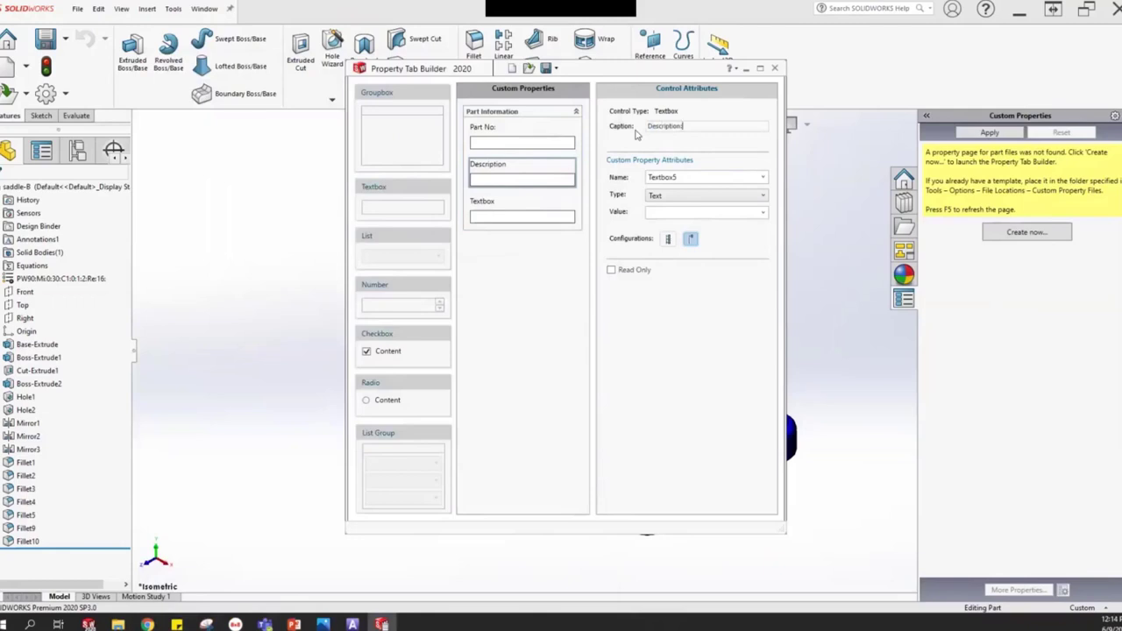
text(:)
- Link the Description: text box to the predefined Description property, leaving its value blank
click(763, 178)
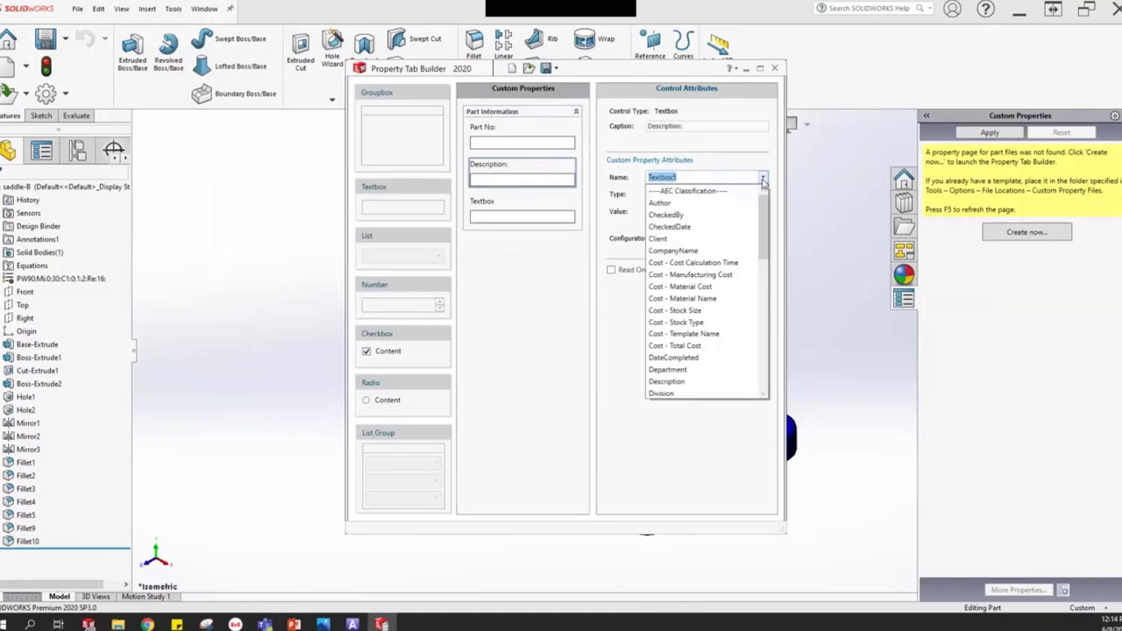
click(668, 382)
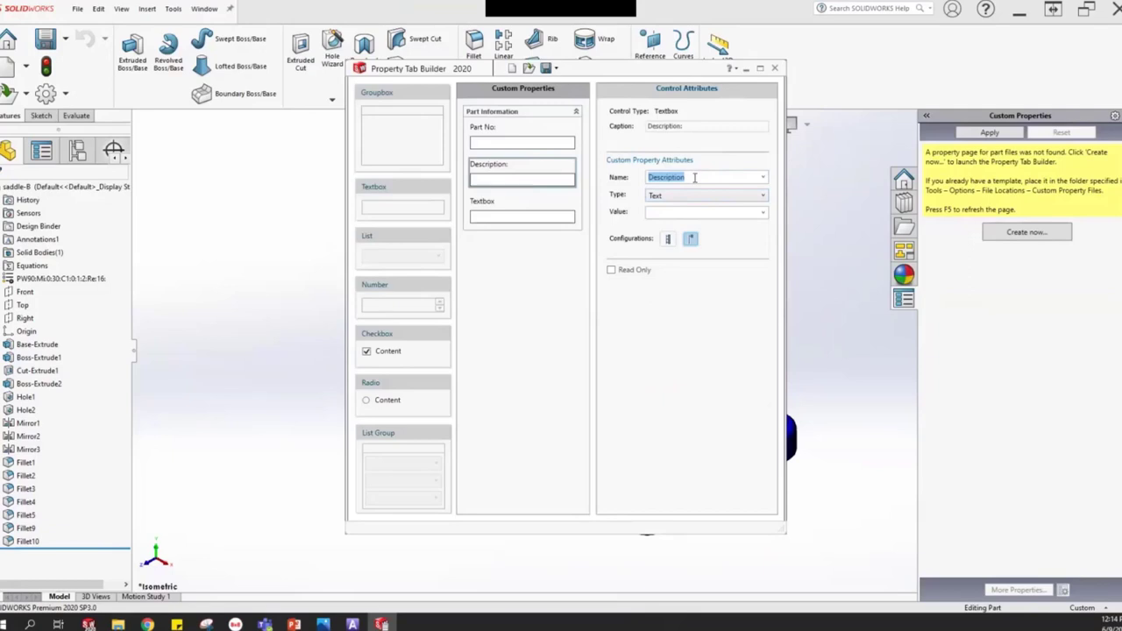
click(667, 213)
- Caption the third Part Information text box "Material:" and link it to the predefined Material property
click(491, 213)
double_click(709, 131)
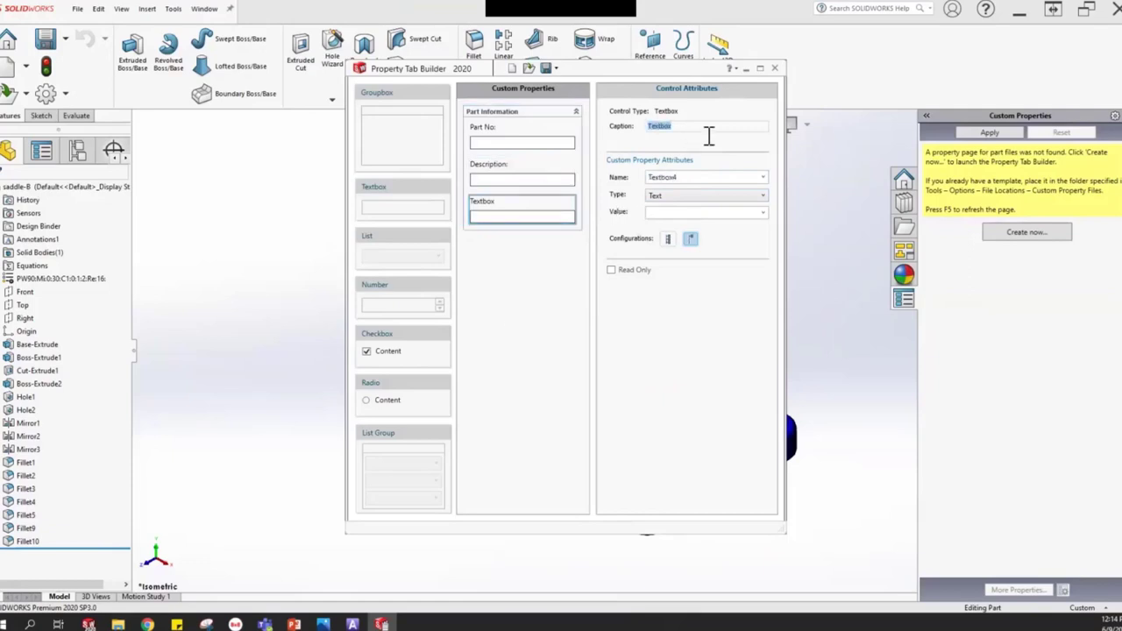
text(Material:)
double_click(728, 175)
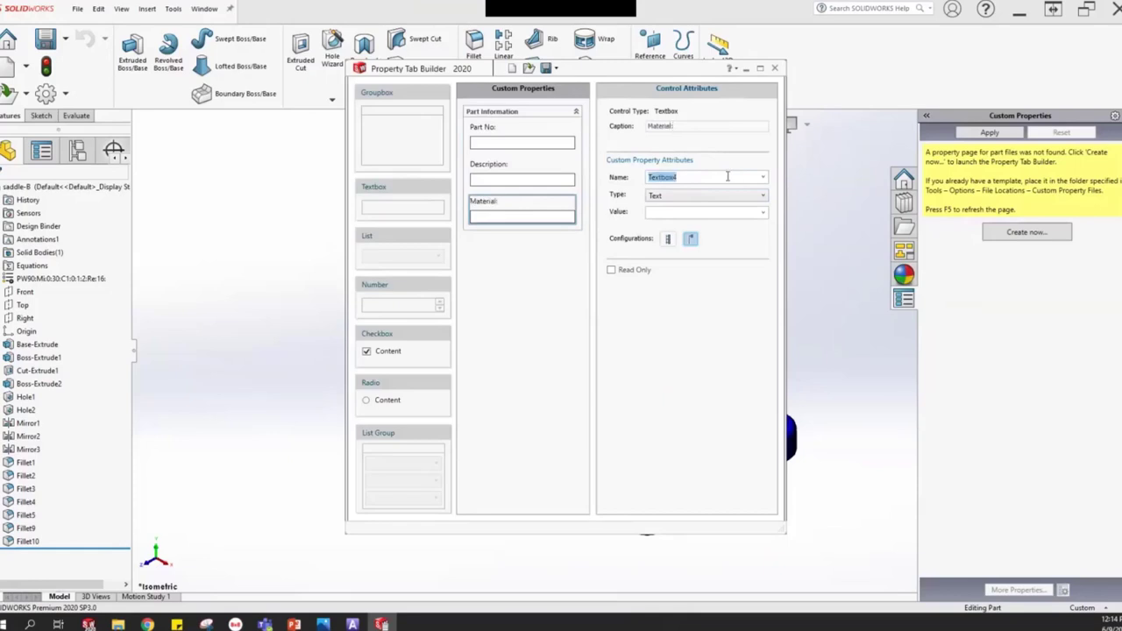
click(763, 178)
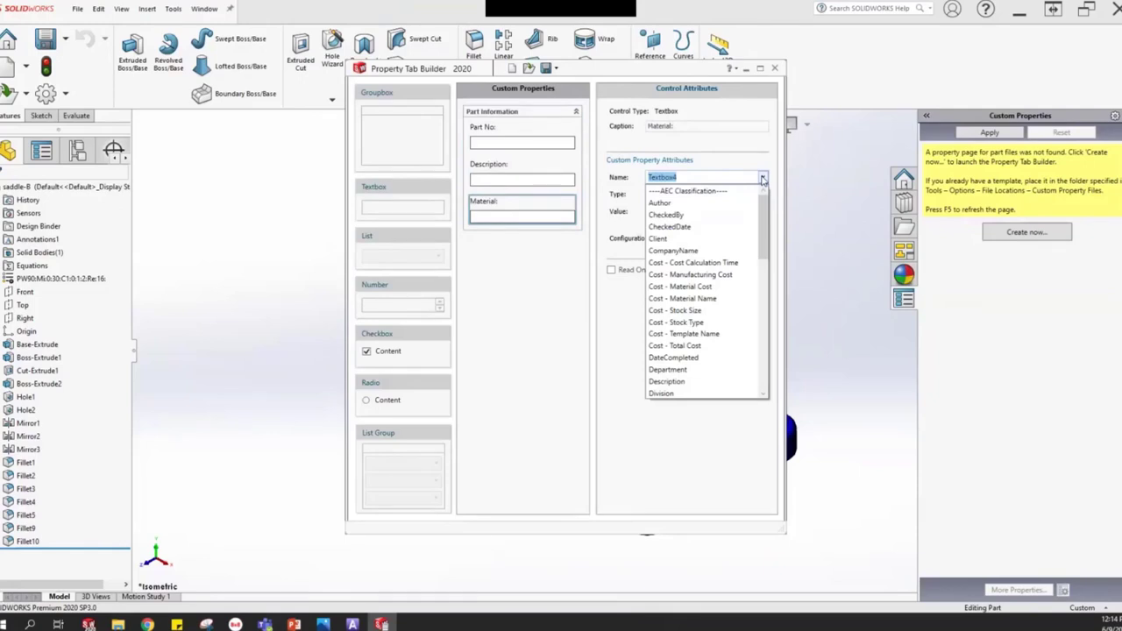
scroll(689, 294, down, 8)
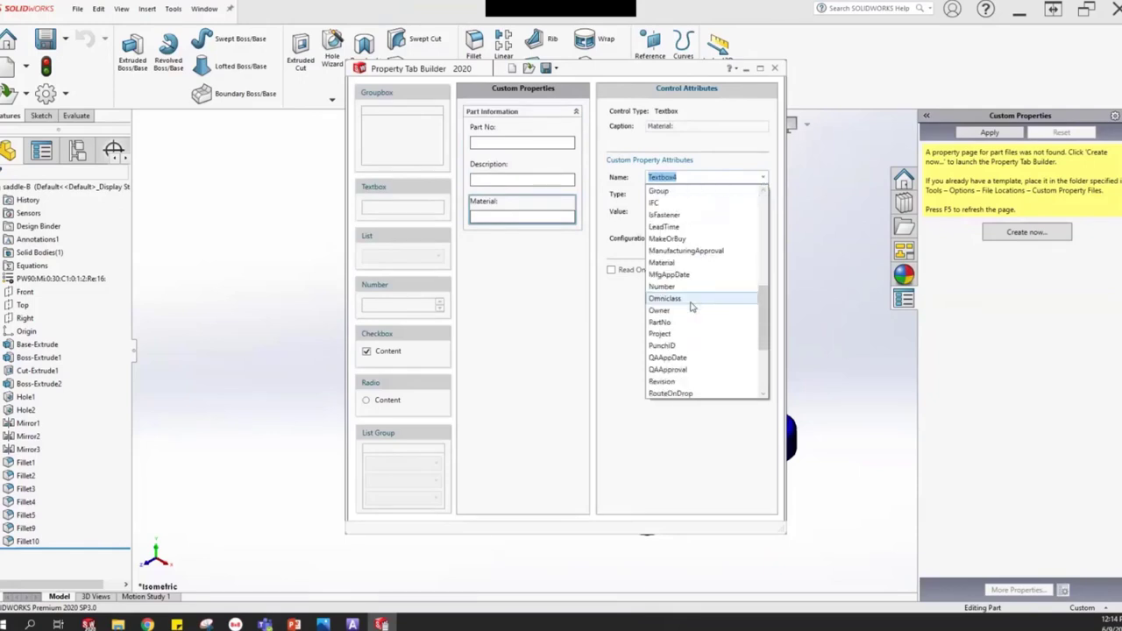
click(666, 262)
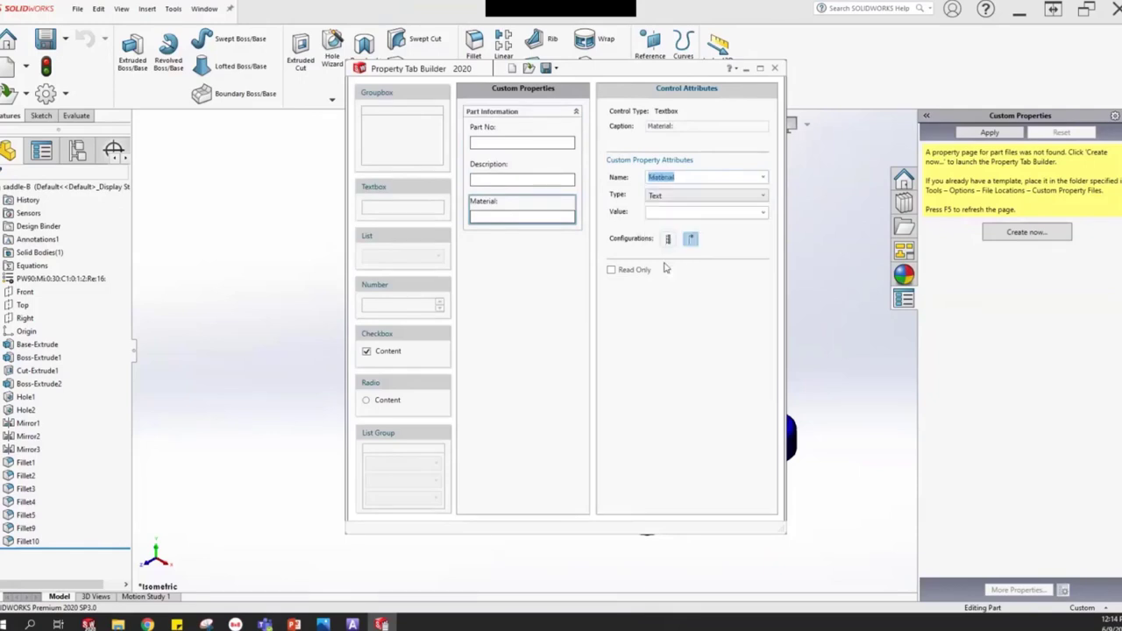
- Try the free text "dfgadfga" as the value of the Material: text box, and erase it
click(667, 213)
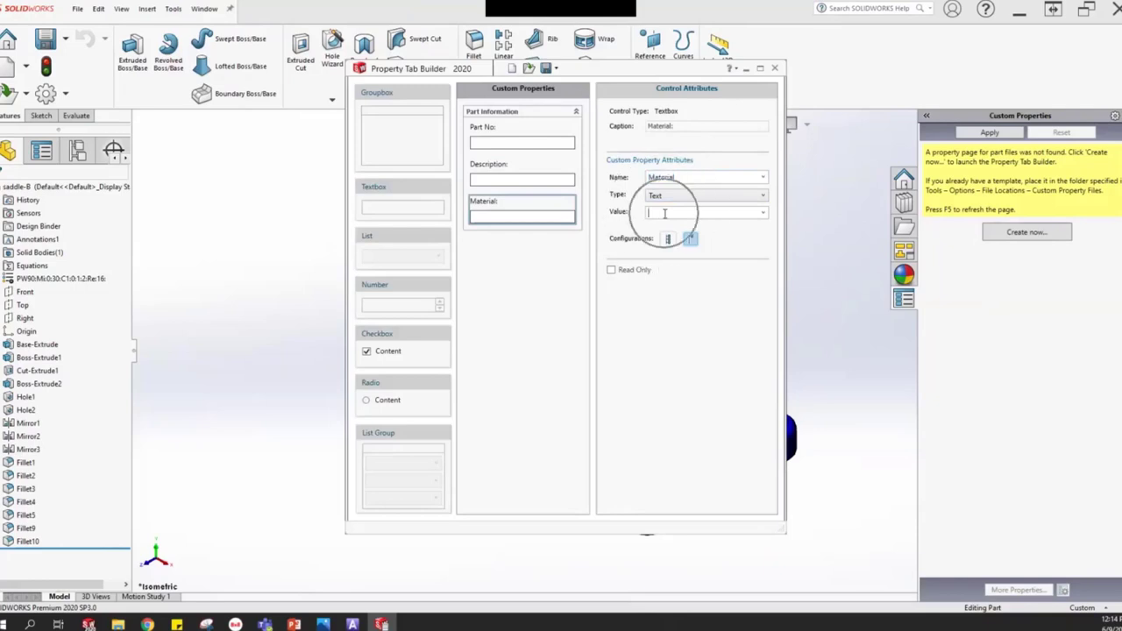
click(665, 213)
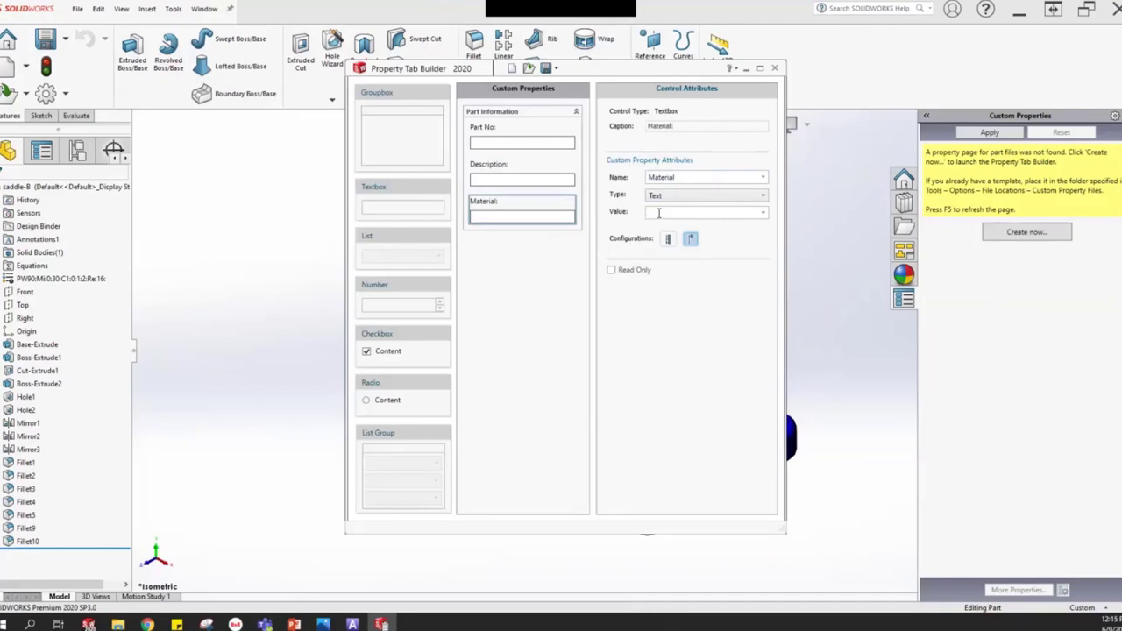
click(764, 213)
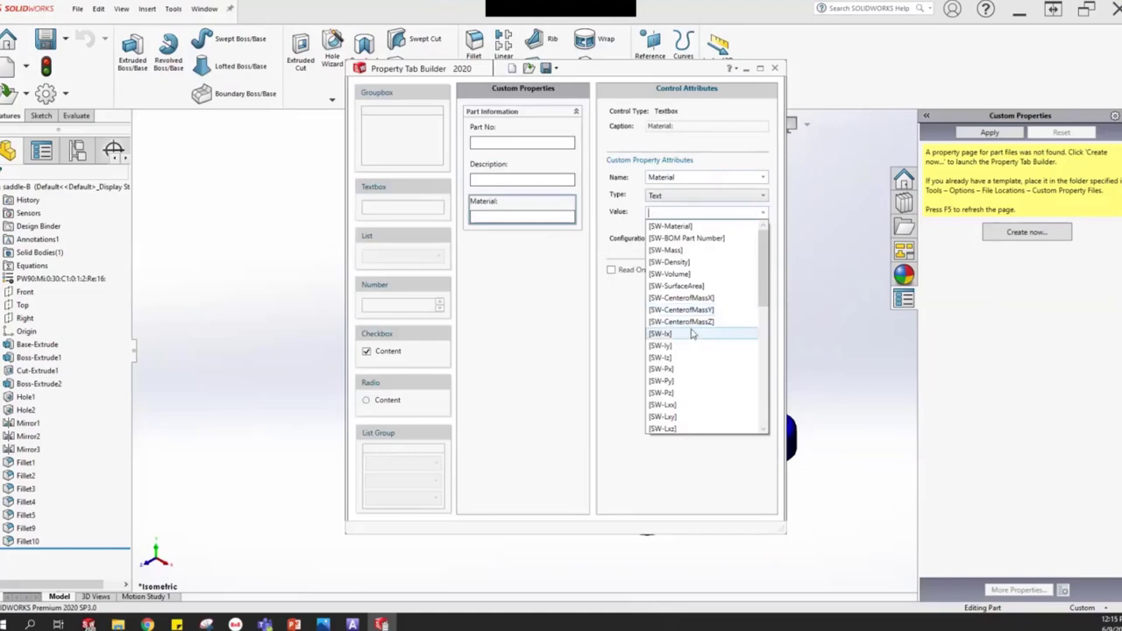
click(667, 214)
text(dfgadfga)
key(BackSpace)
key(BackSpace)
key(BackSpace)
key(BackSpace)
key(BackSpace)
key(BackSpace)
key(BackSpace)
key(BackSpace)
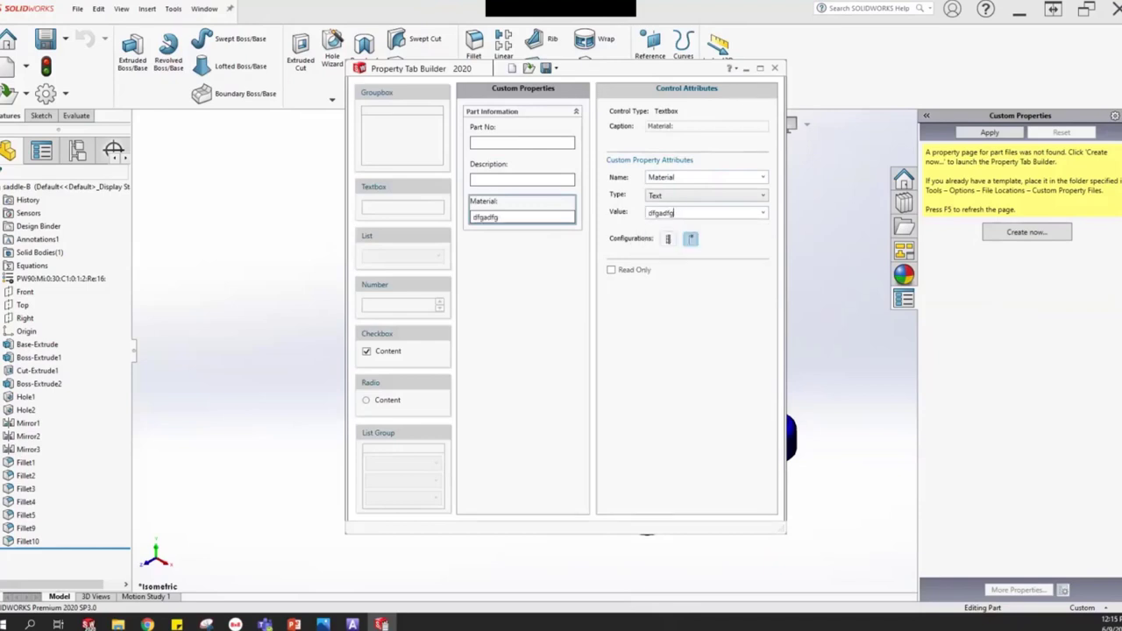
- Set the value of the Material: text box to the predefined [SW-Material] and deselect the text box
click(763, 214)
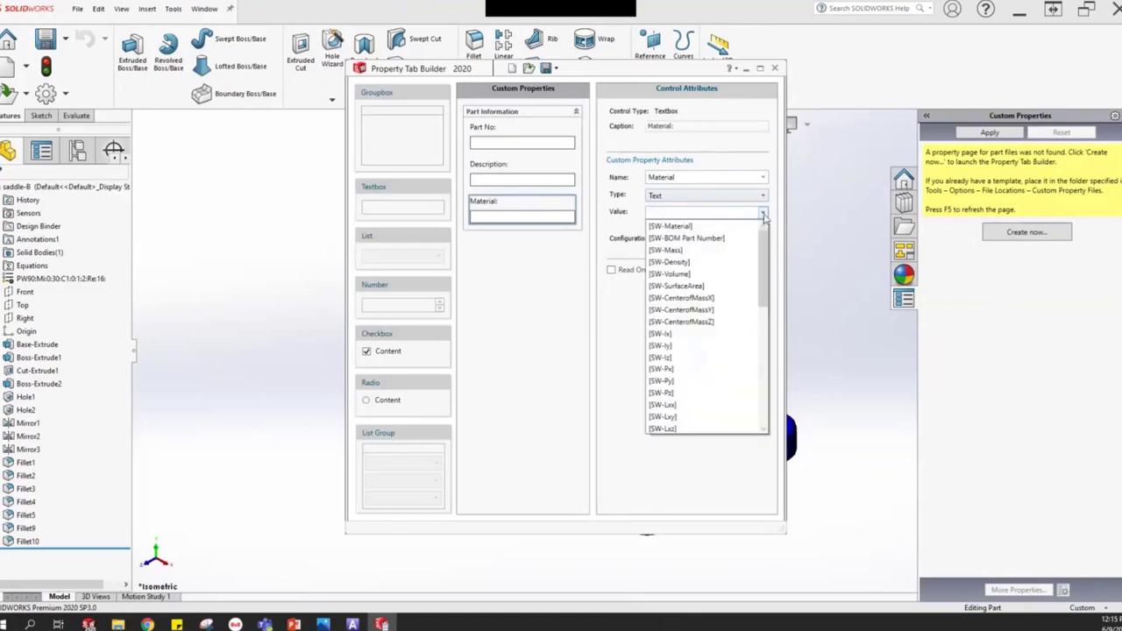
click(670, 227)
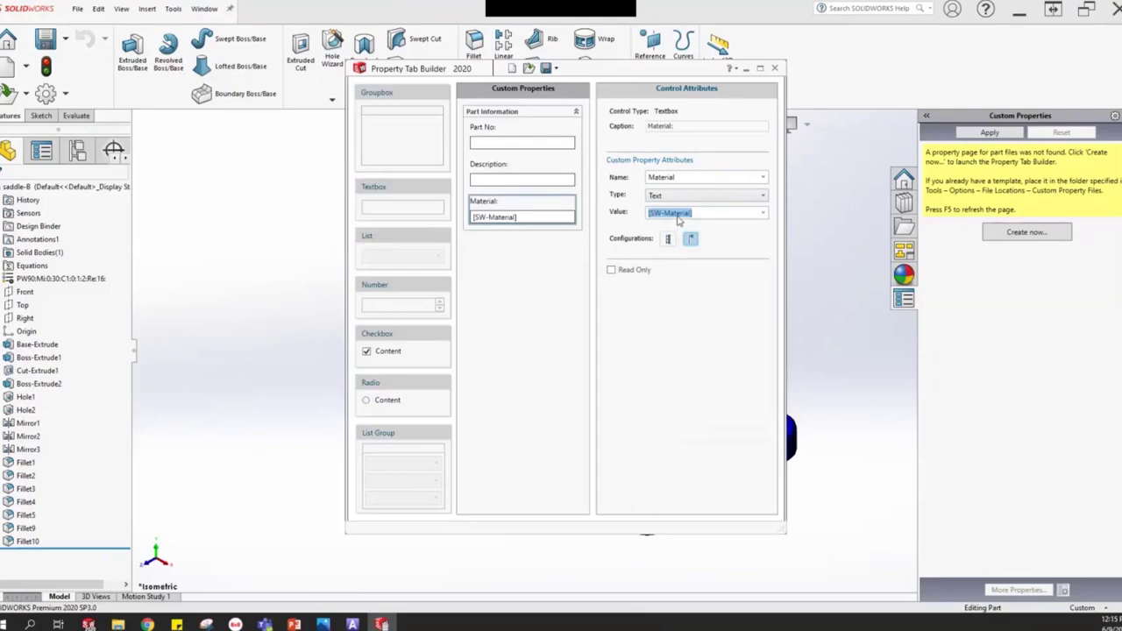
click(516, 280)
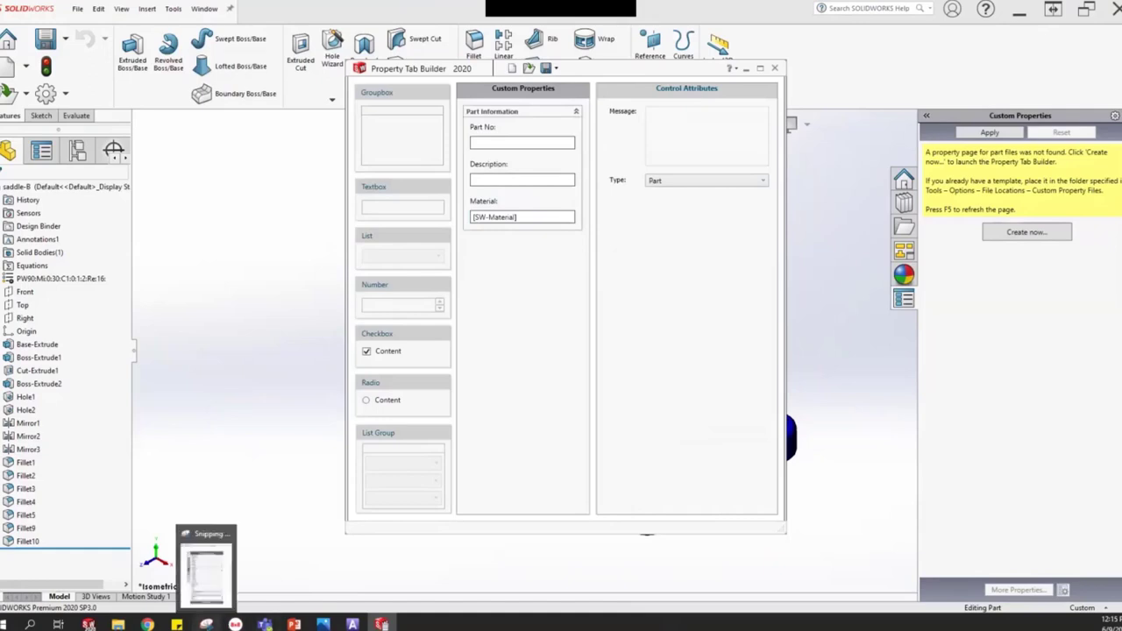
- After checking the reference screenshot in Snipping Tool, add a group box below Part Information and caption it "Management"
click(205, 623)
click(280, 295)
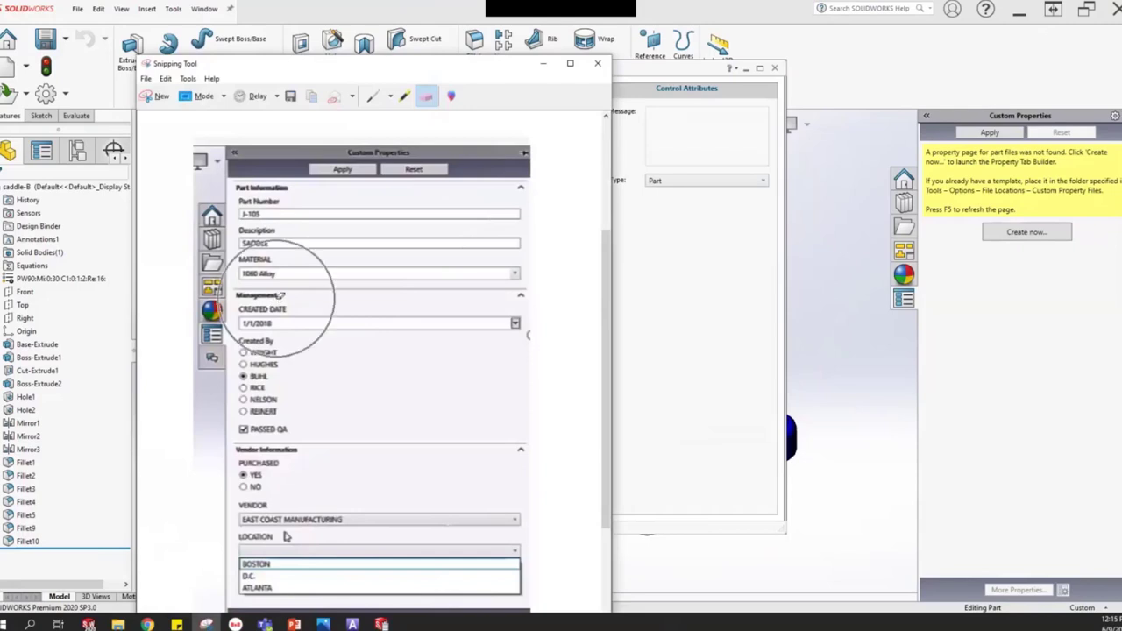
click(280, 297)
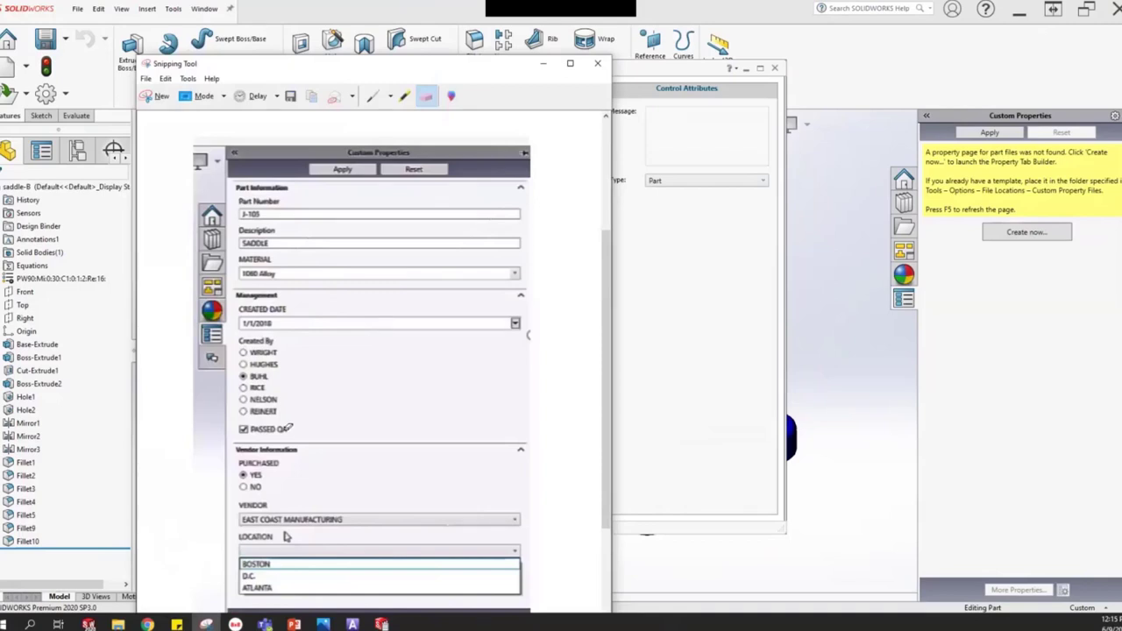
click(544, 63)
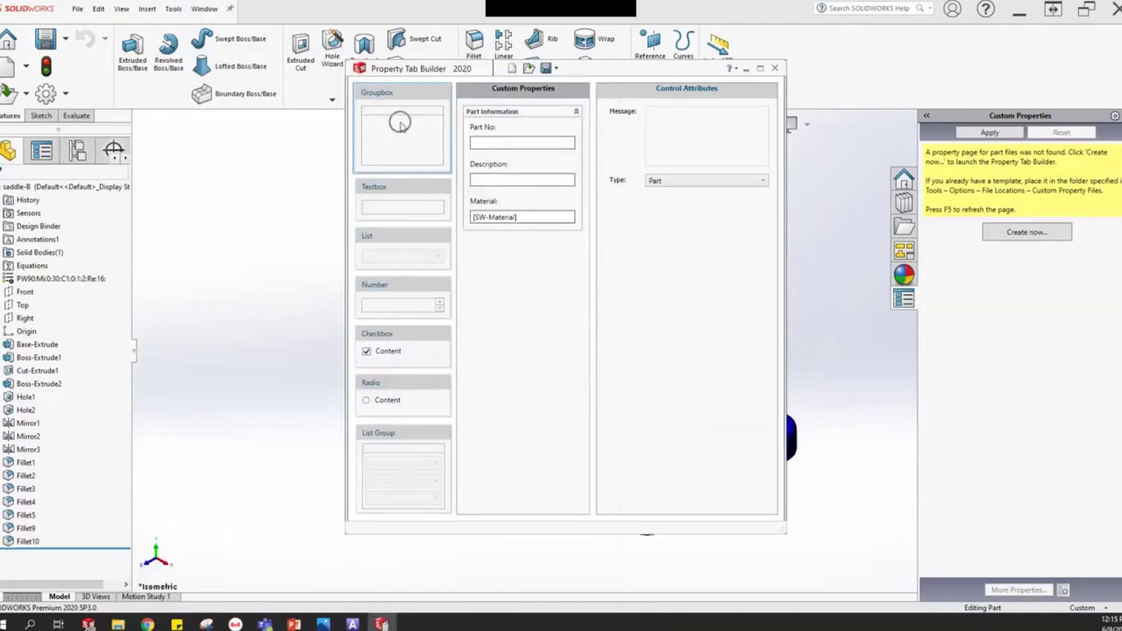
drag(401, 128, 506, 314)
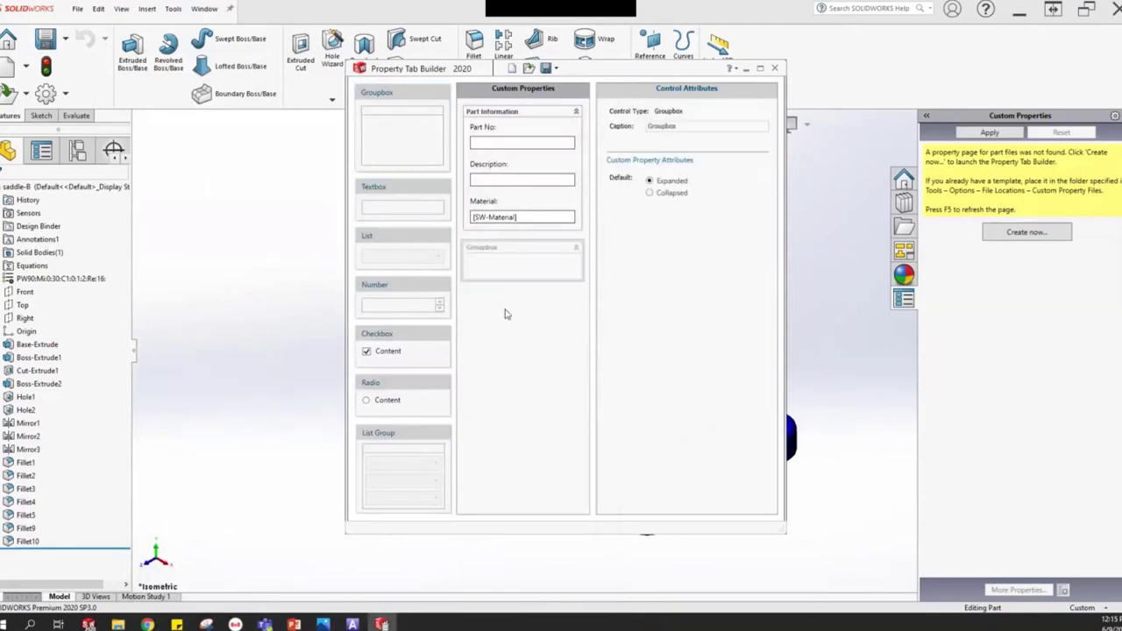
click(507, 267)
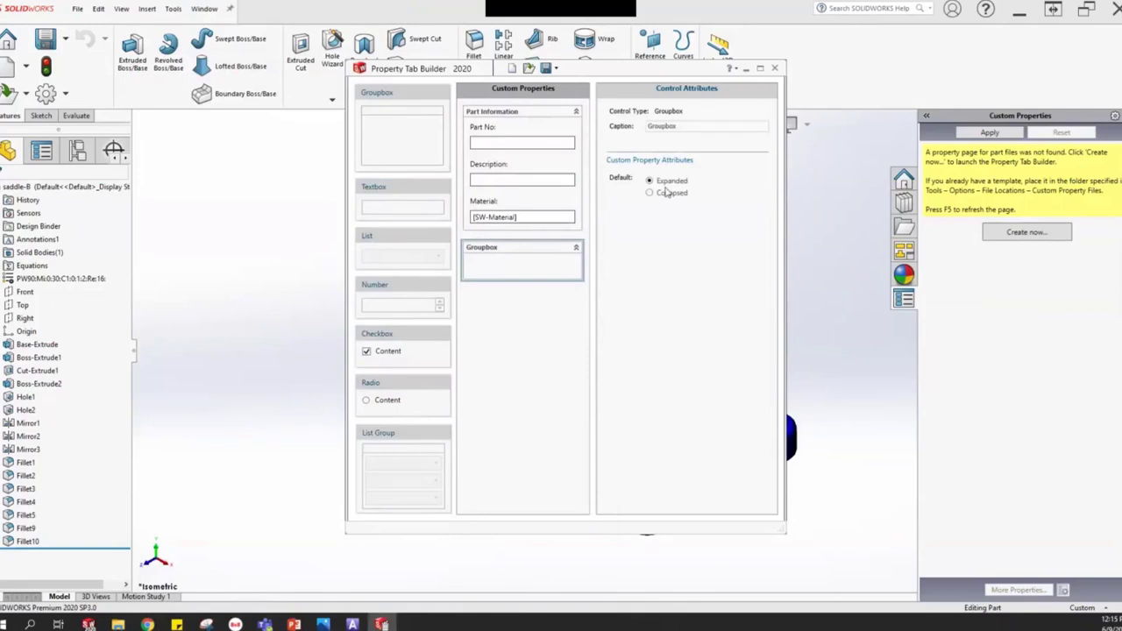
drag(699, 125, 641, 132)
text(Management)
click(506, 343)
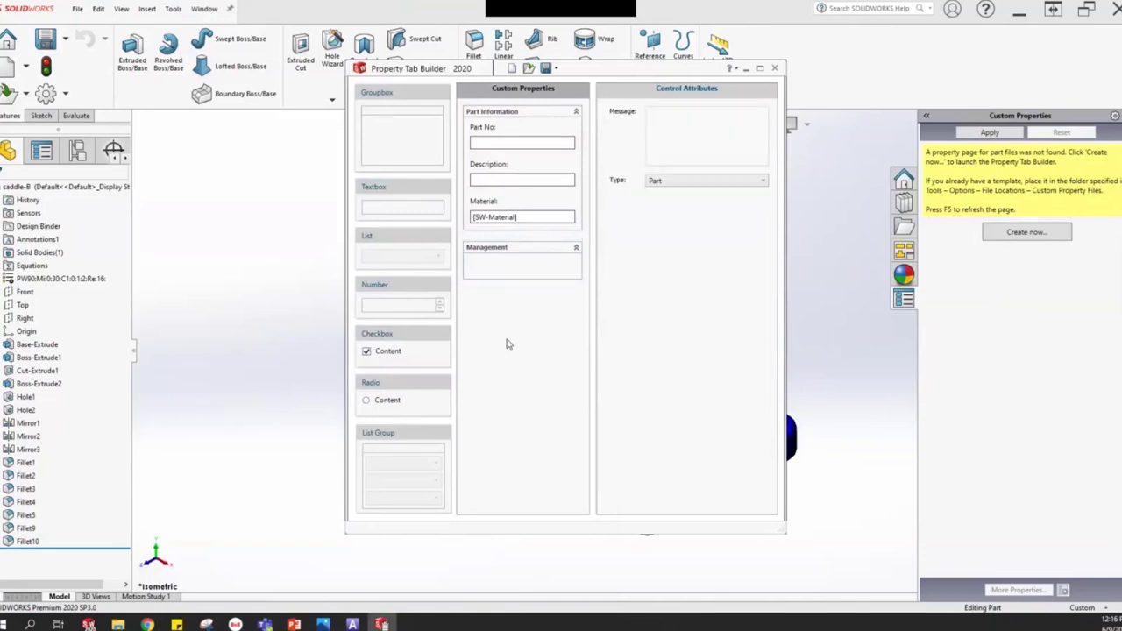
- Add a text box to the Management group and caption it "Created Date:", following the reference screenshot
click(324, 623)
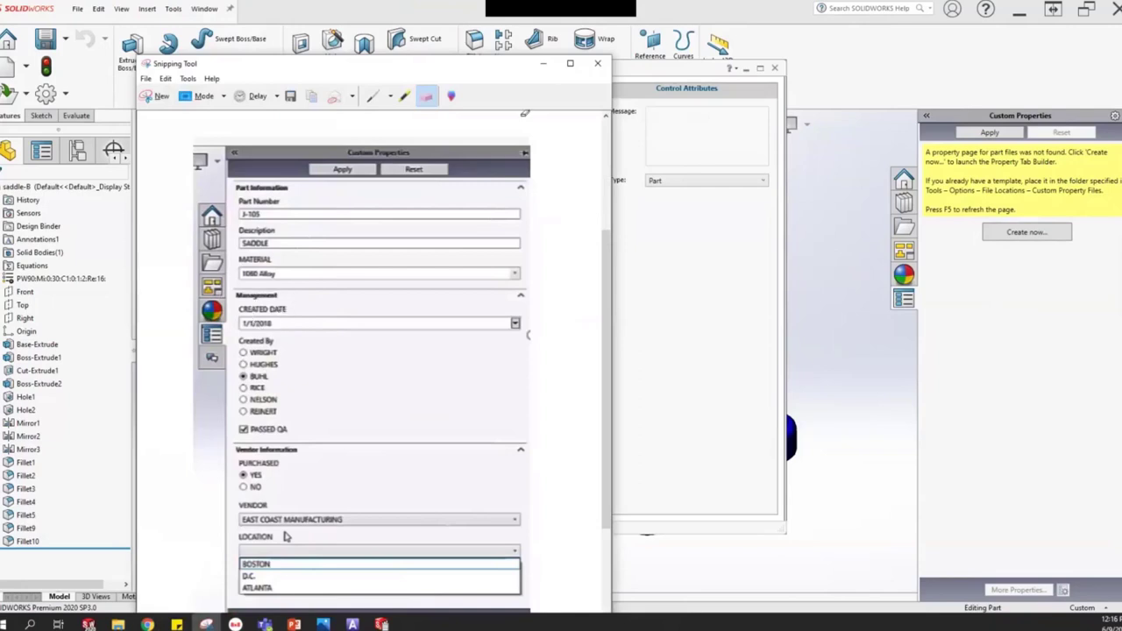
click(544, 66)
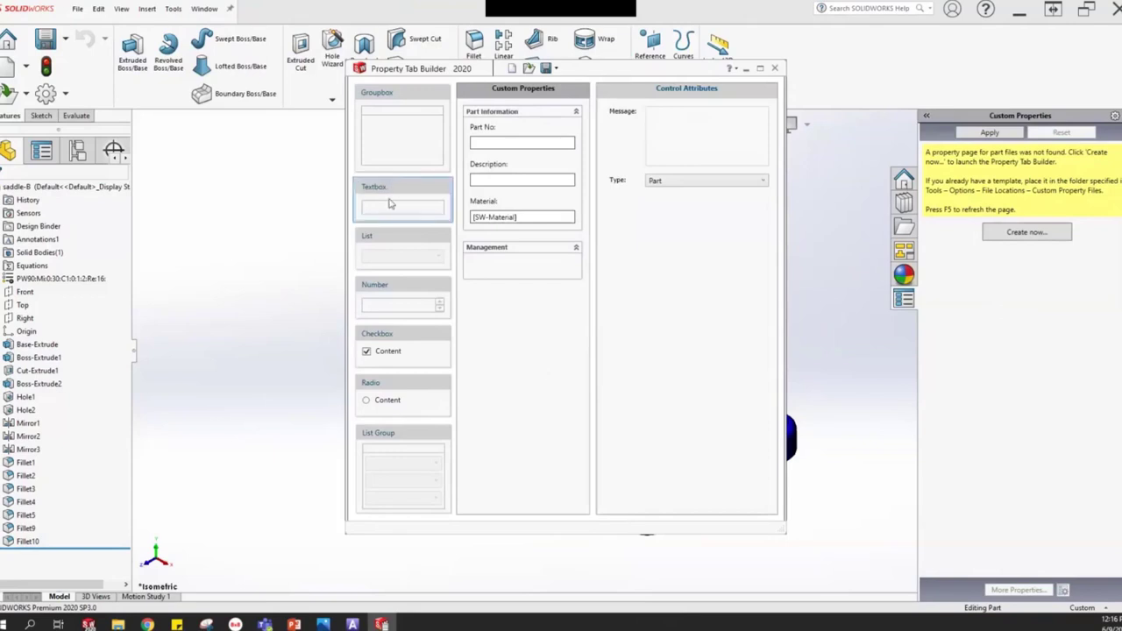
drag(389, 204, 504, 278)
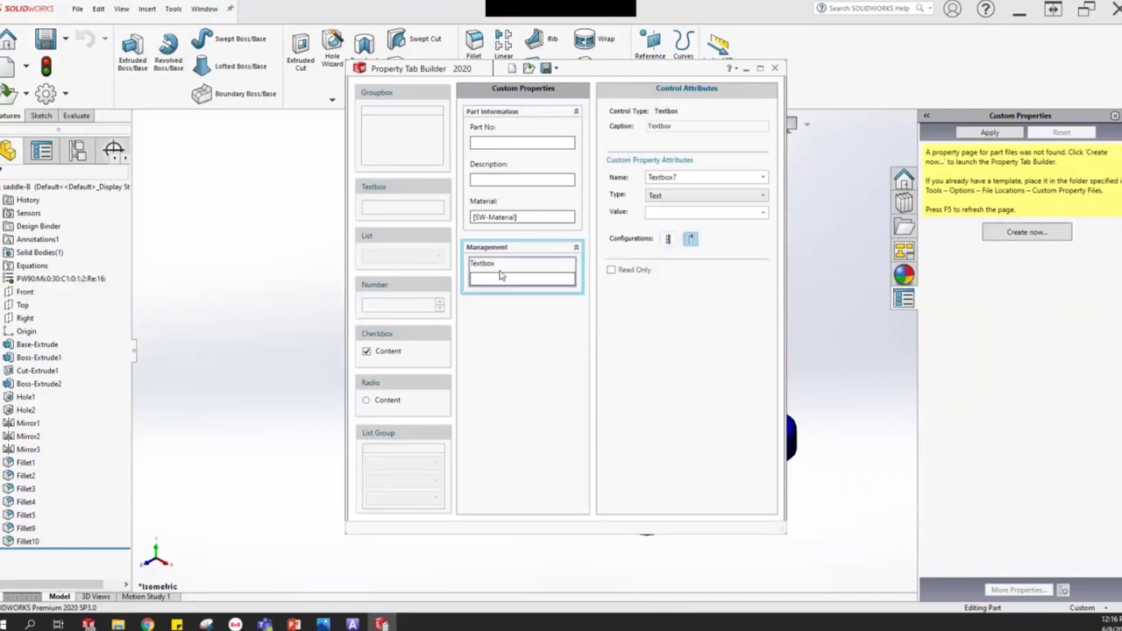
drag(685, 127, 634, 141)
text(Created Date:)
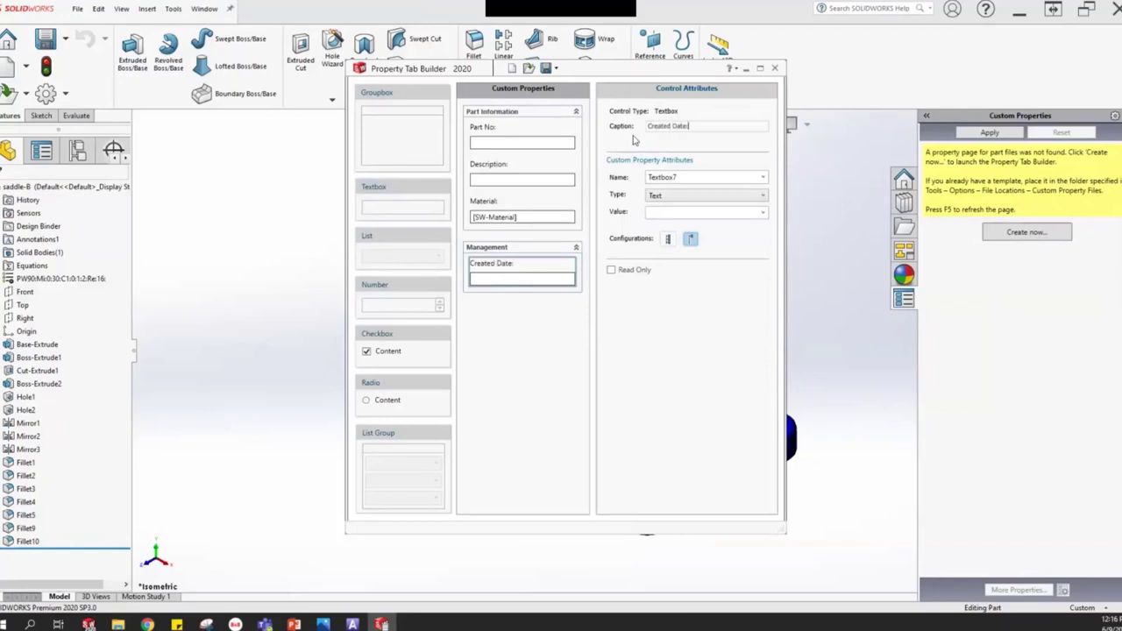
- Link the Created Date: text box to the predefined DrawnDate property and set its type to Date
click(763, 178)
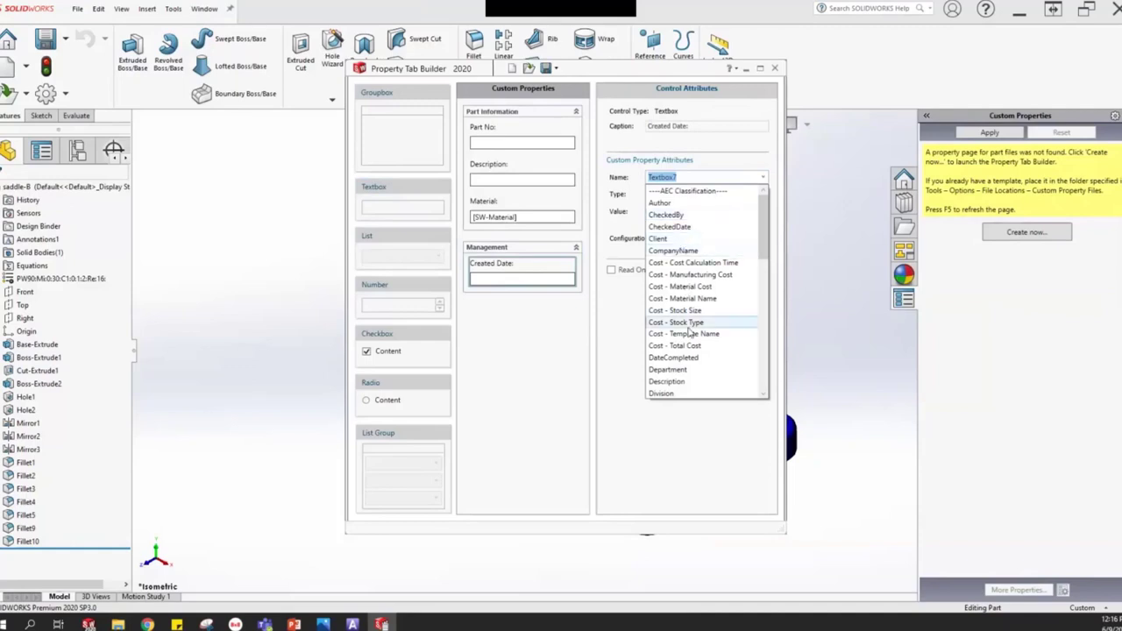
scroll(680, 381, down, 1)
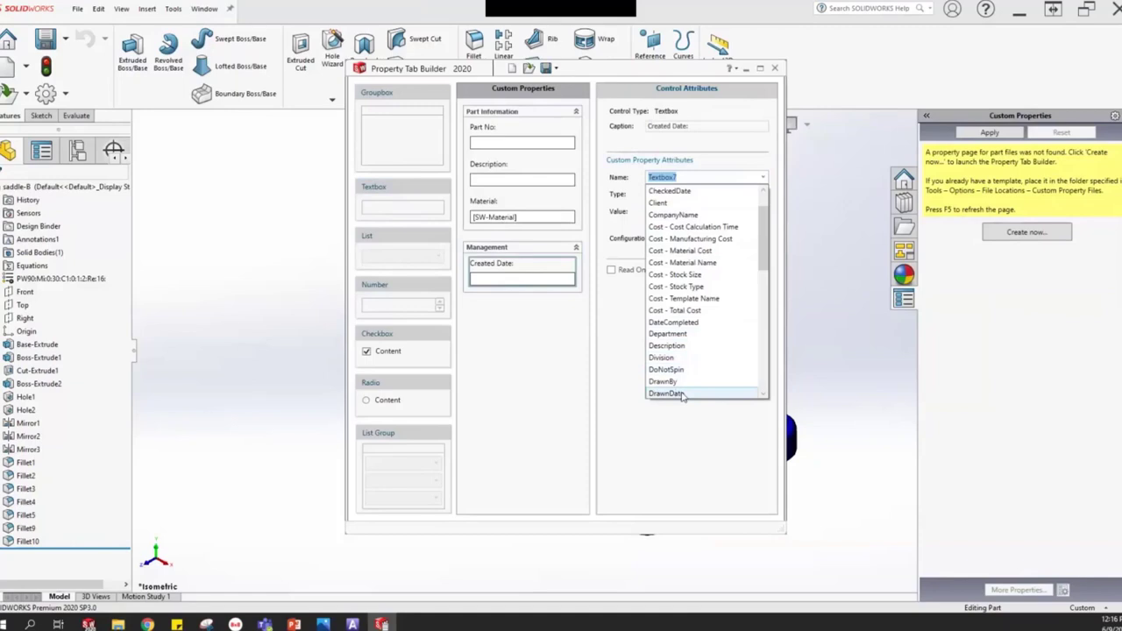
click(682, 394)
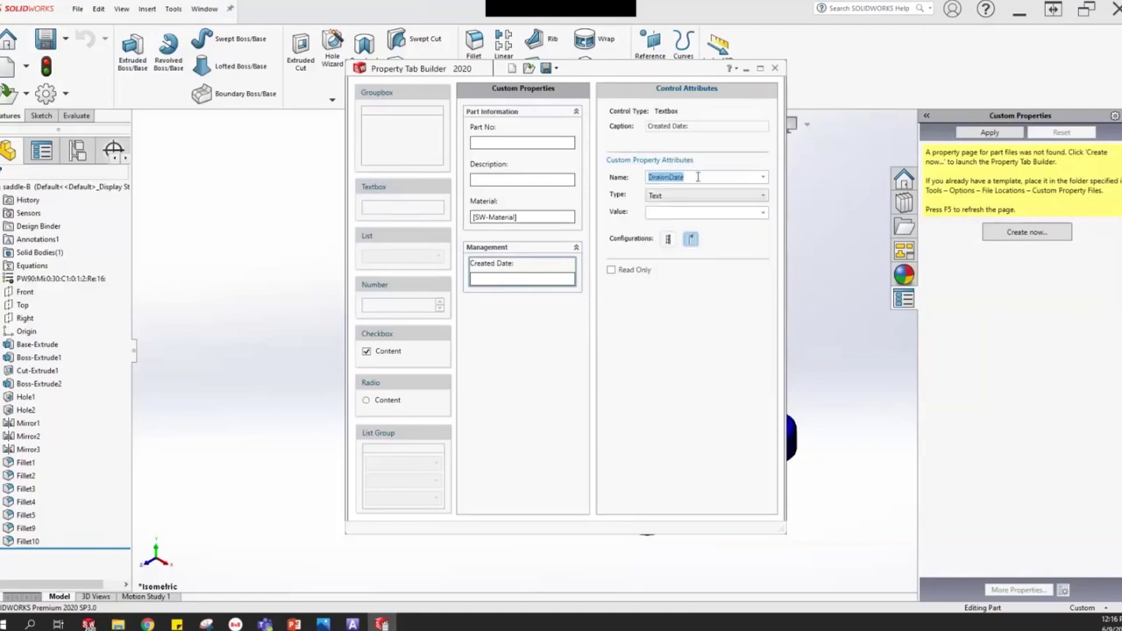
click(496, 275)
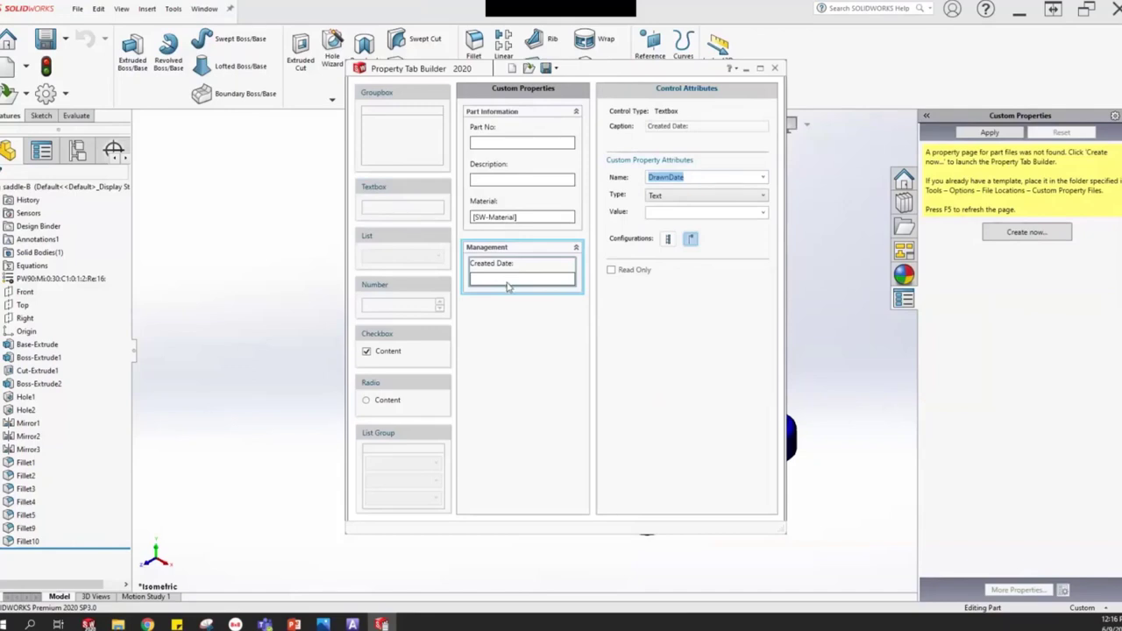
click(673, 180)
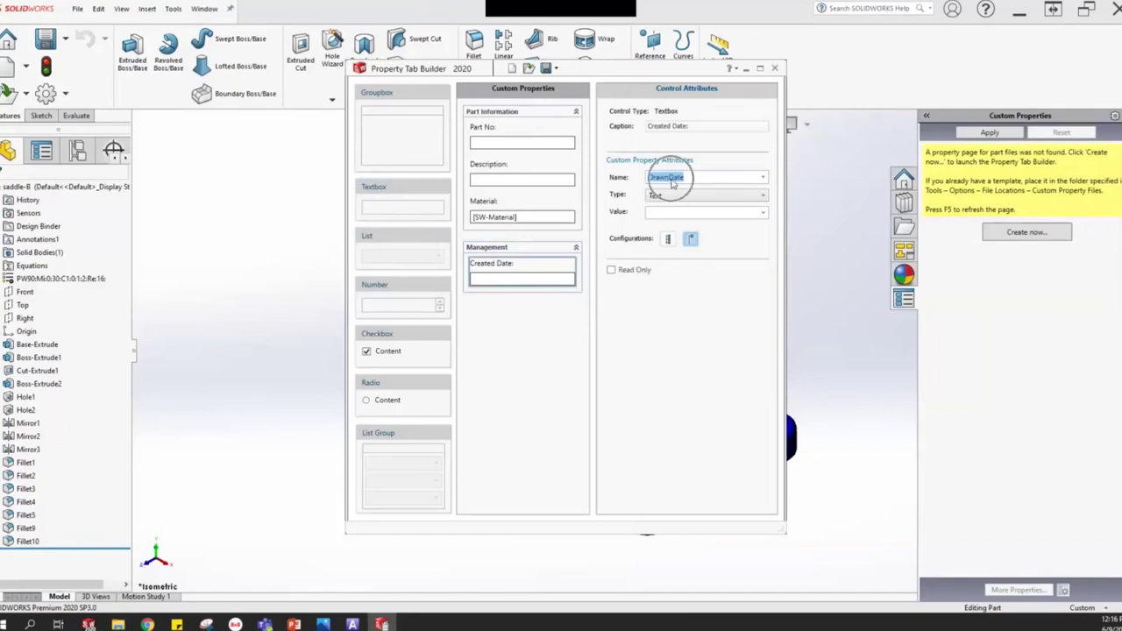
click(673, 198)
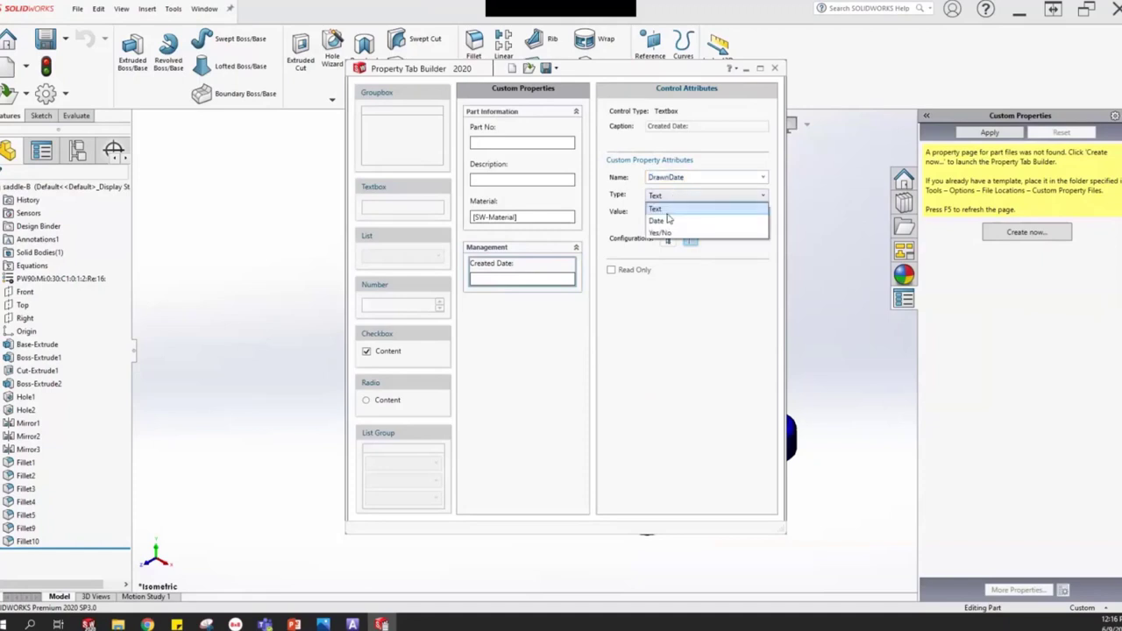
click(661, 222)
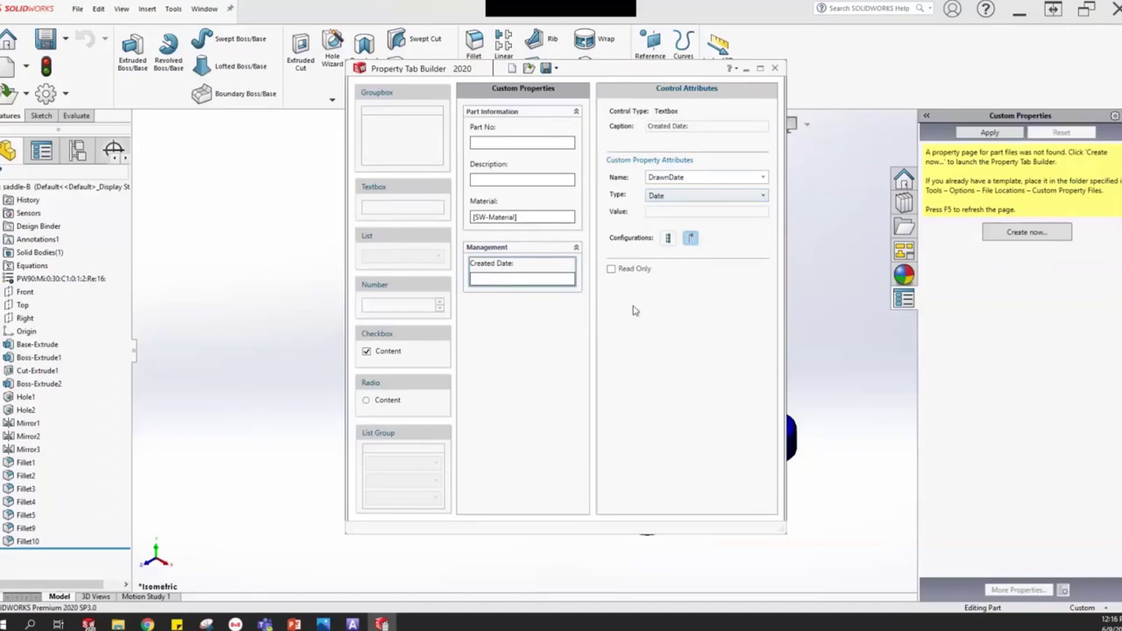
- After checking the reference screenshot in Snipping Tool, add a radio button control to the Management group and caption it "Created by:"
click(207, 624)
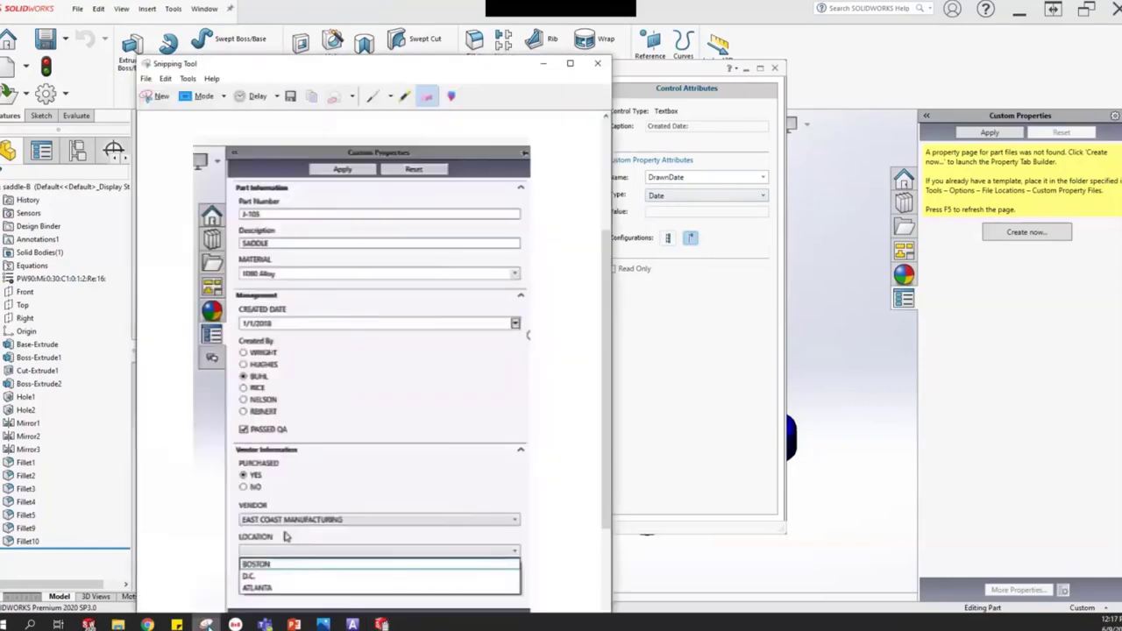
drag(317, 372, 276, 375)
click(653, 366)
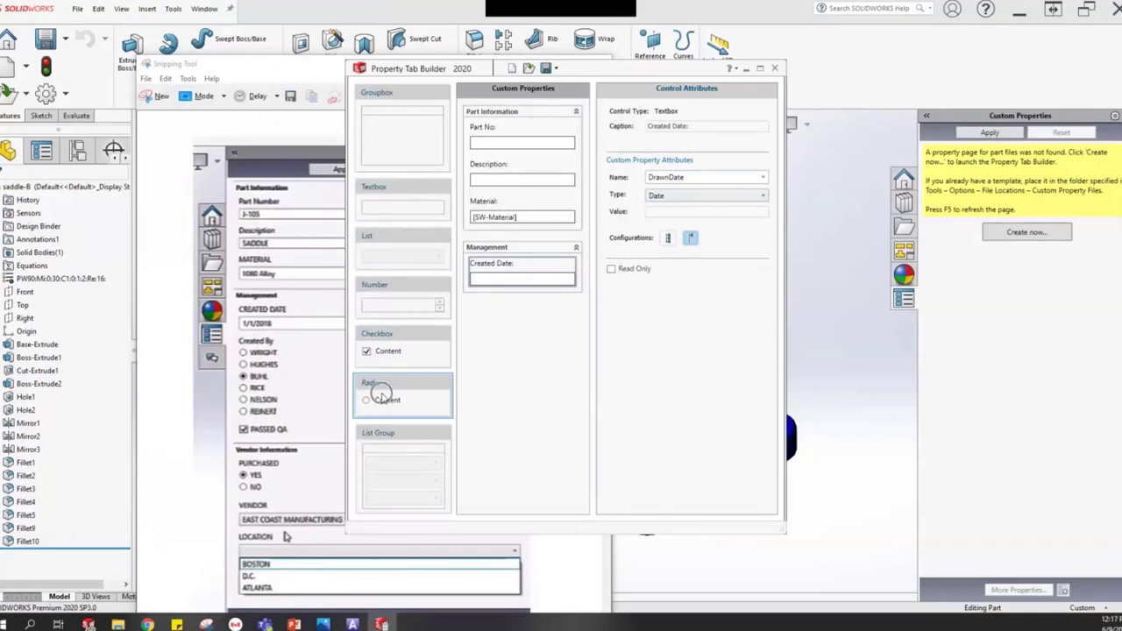
drag(383, 398, 527, 320)
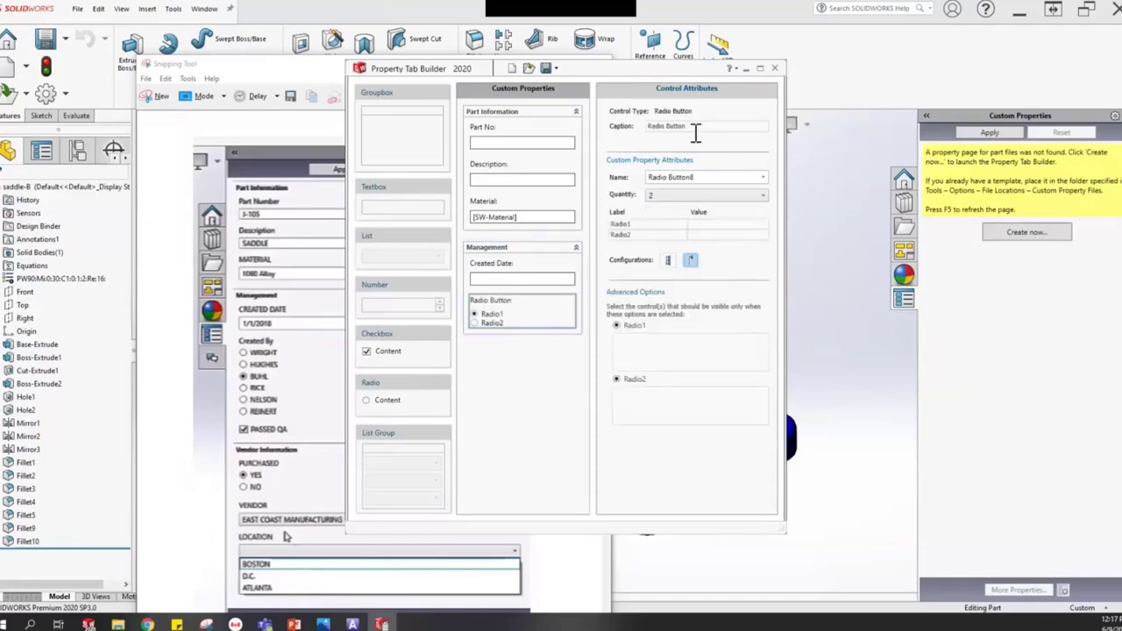
drag(695, 128, 644, 140)
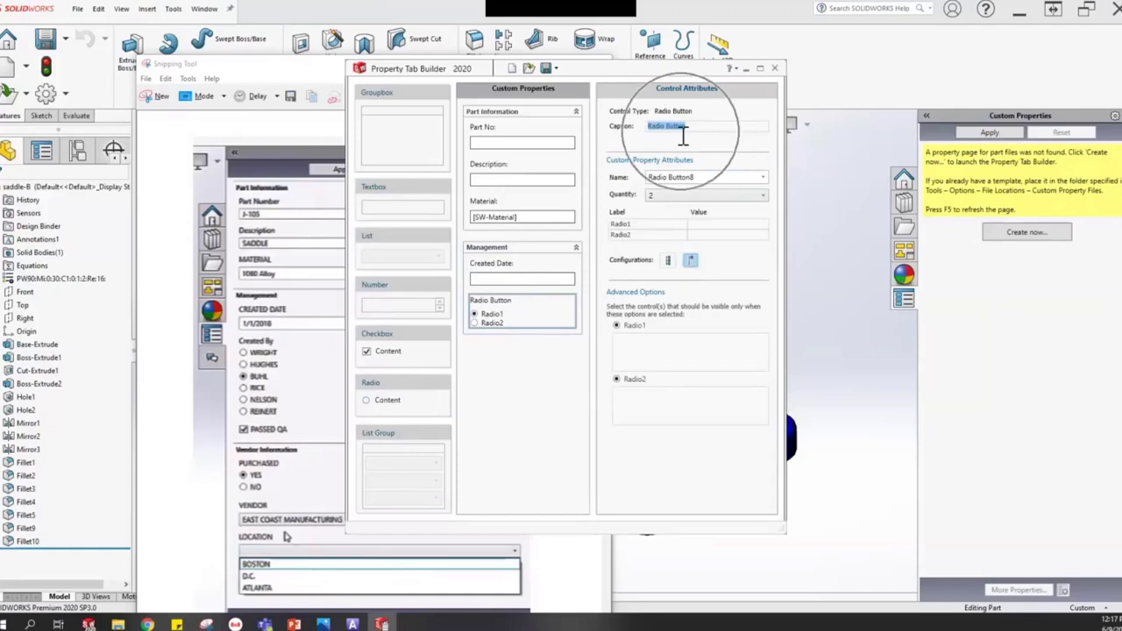
text(Created by:)
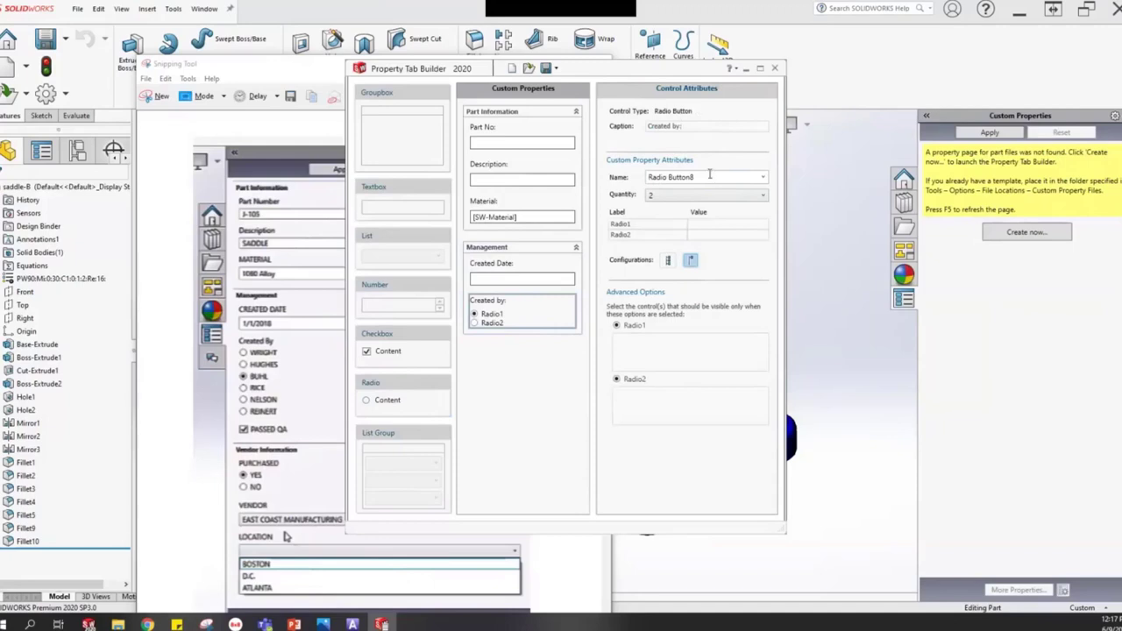
- Link the Created by: radio buttons to the predefined DrawnBy property and set their quantity to 5
click(762, 178)
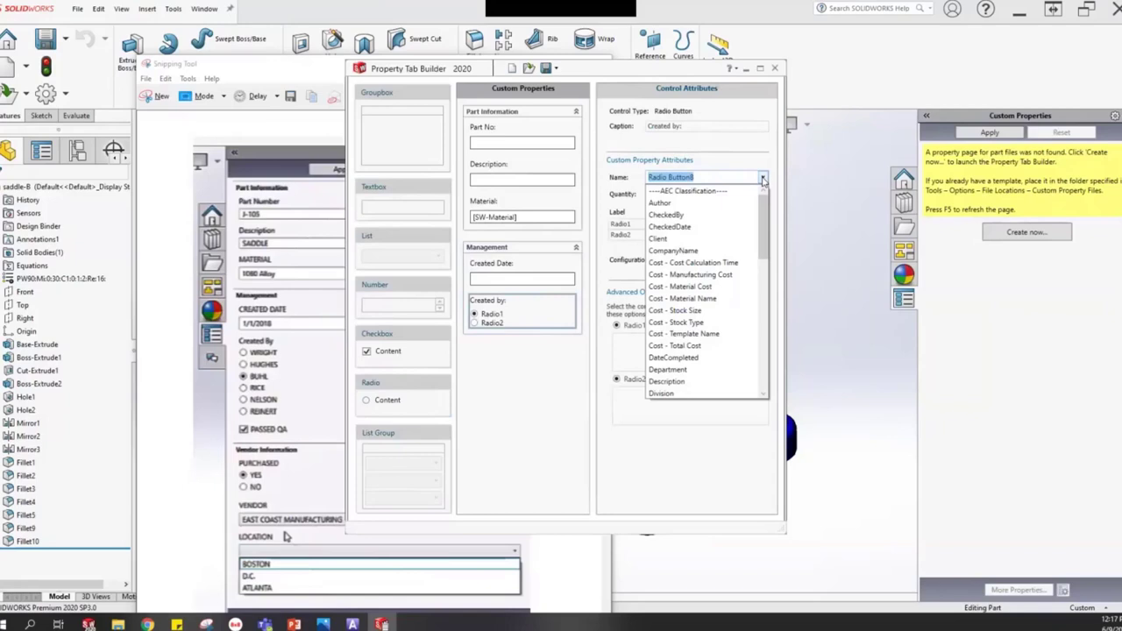
scroll(680, 379, down, 1)
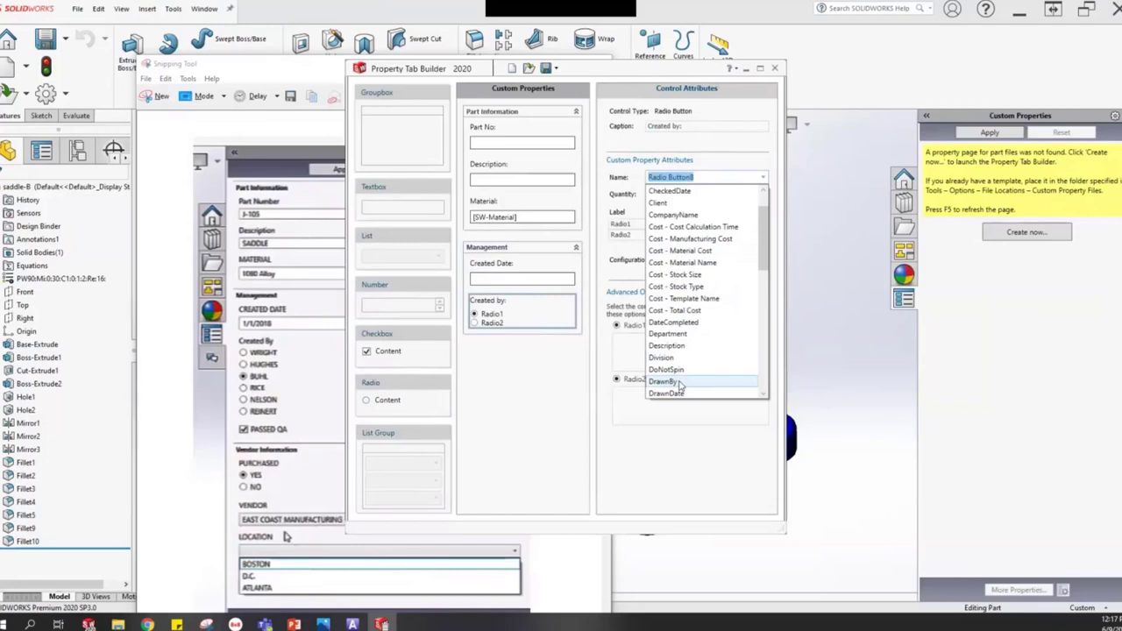
click(680, 384)
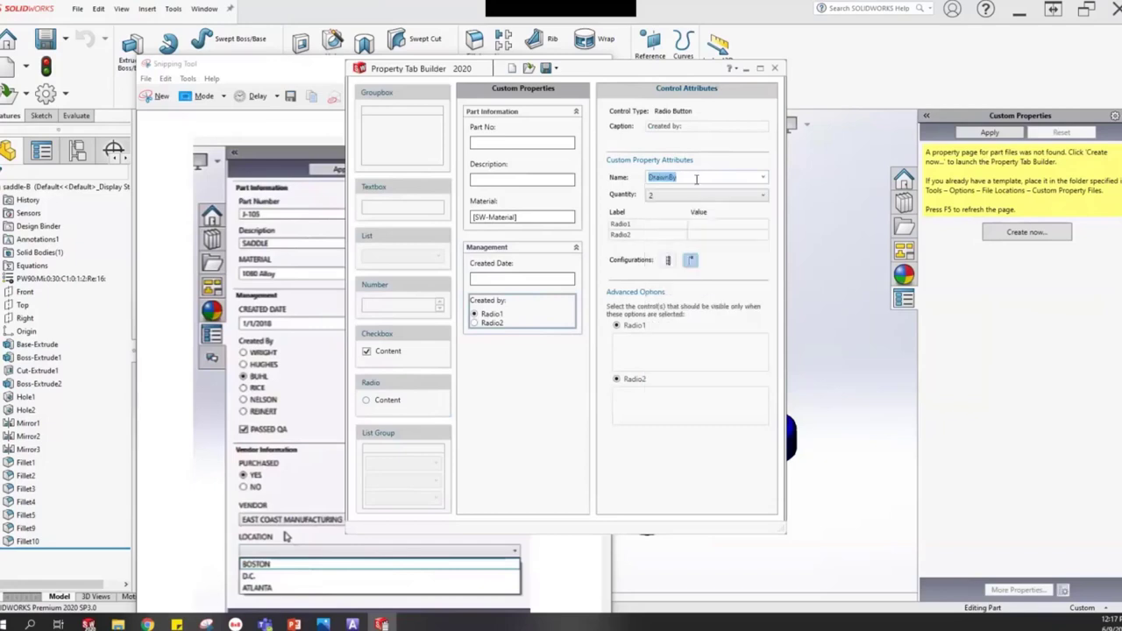
click(672, 196)
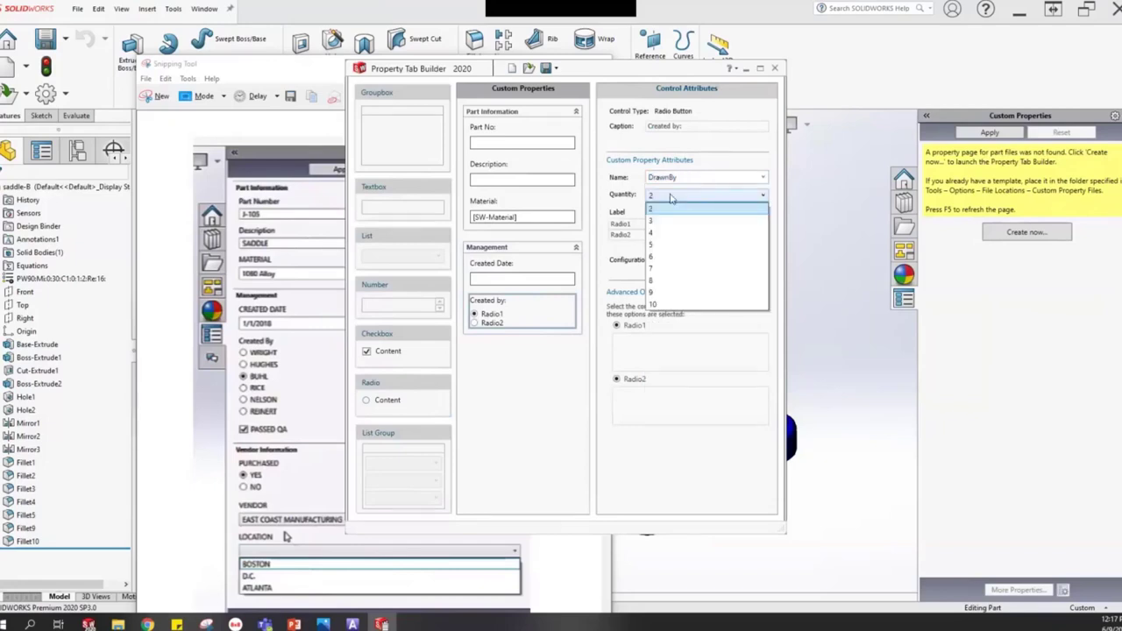
click(659, 248)
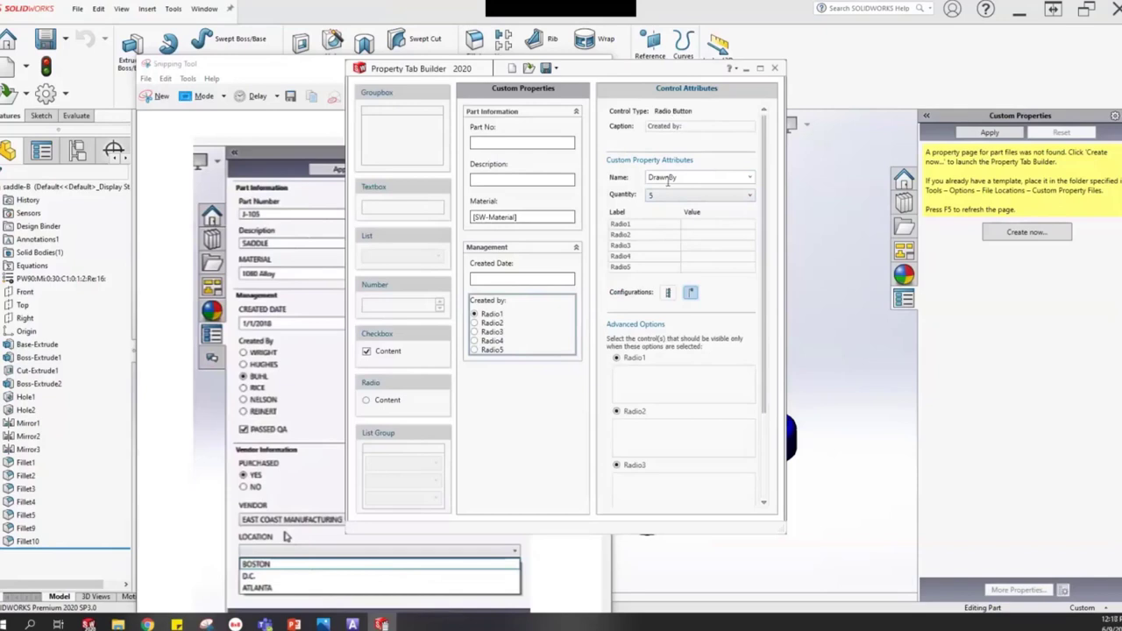
- Enter an employee surname as the label and value of each of the first two Created by: radio options
double_click(647, 225)
text(Smitty)
key(Return)
click(705, 226)
text(Smitt)
click(624, 235)
text(Wilson)
key(Tab)
text(Wilson)
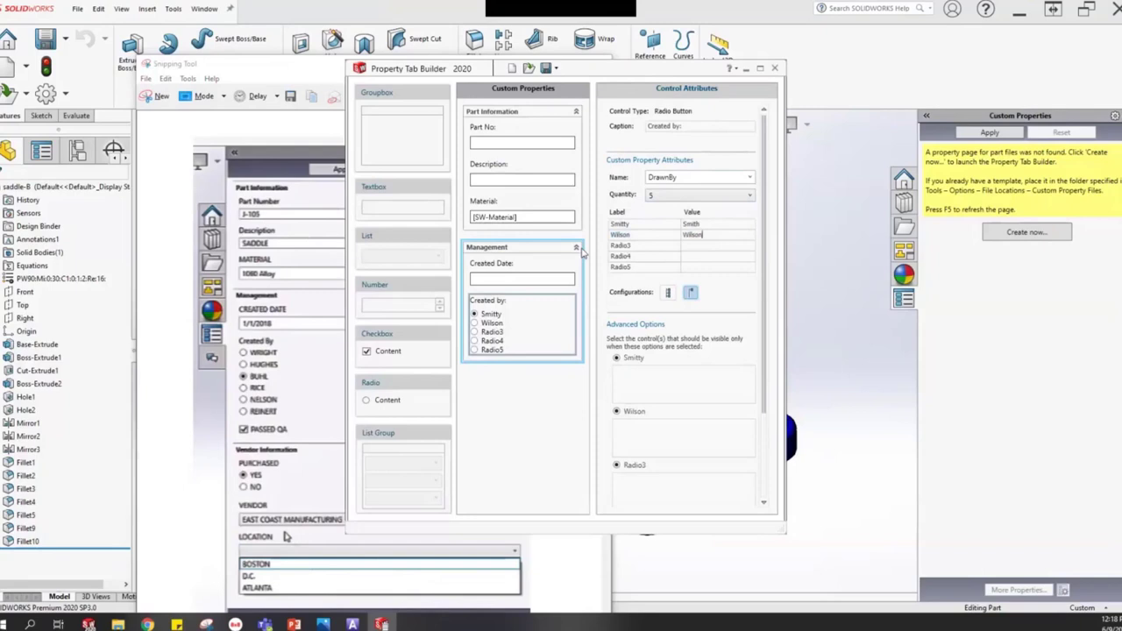
- Fill in the labels and values of the third, fourth and fifth Created by: options with matching employee surnames
click(619, 247)
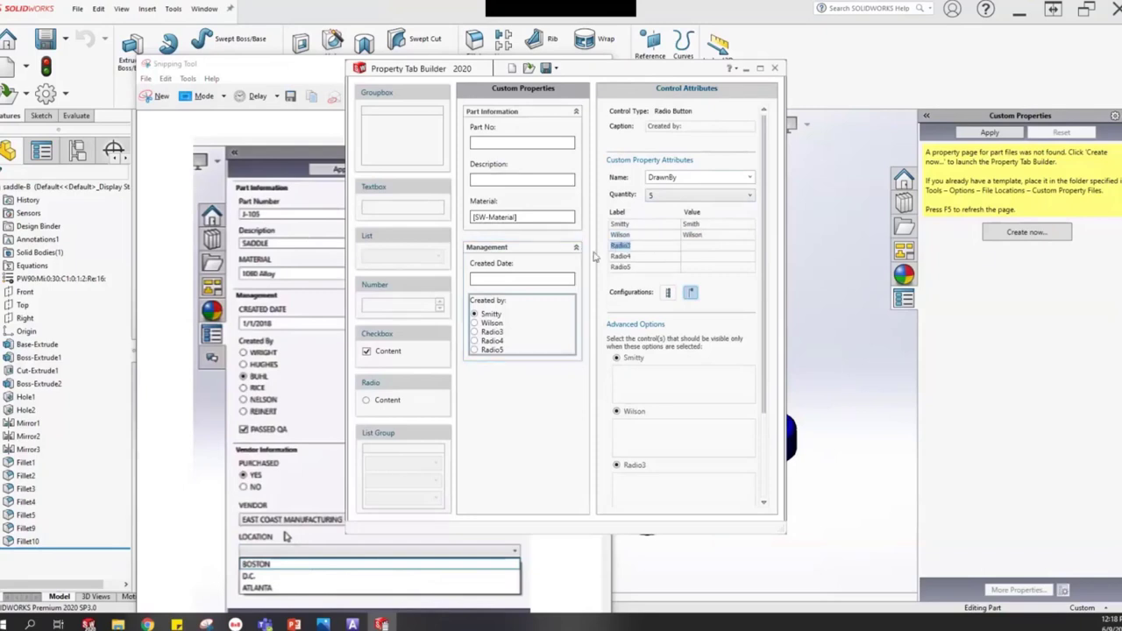
text(BlackBlack)
double_click(616, 258)
text(Jones)
key(Tab)
text(Jones)
key(Tab)
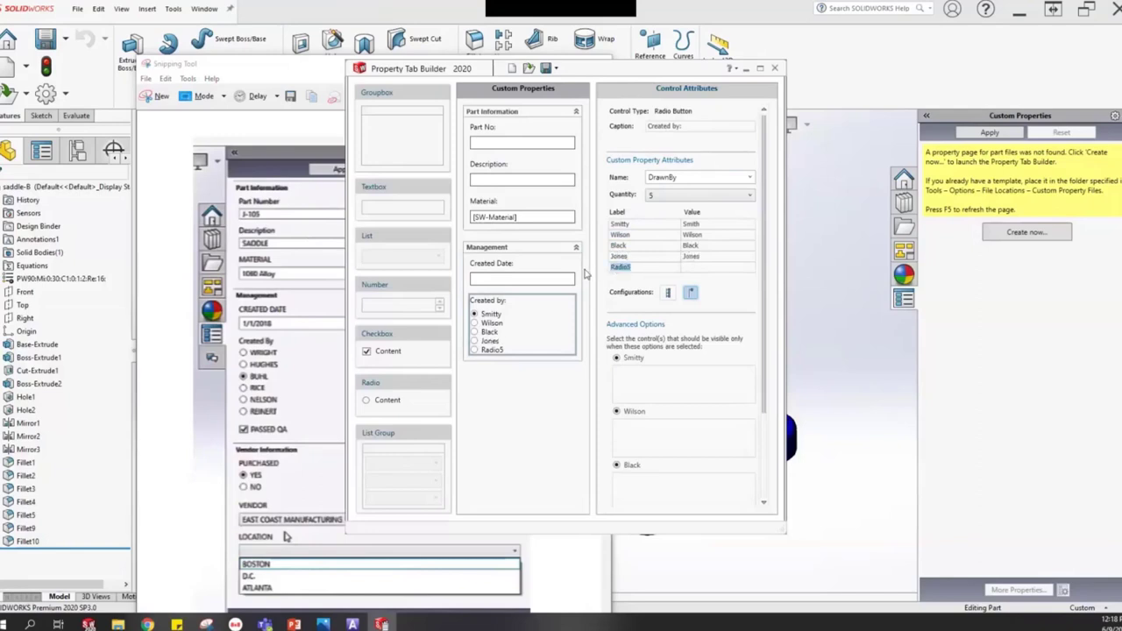
text(Williams)
key(Tab)
text(Williams)
double_click(631, 225)
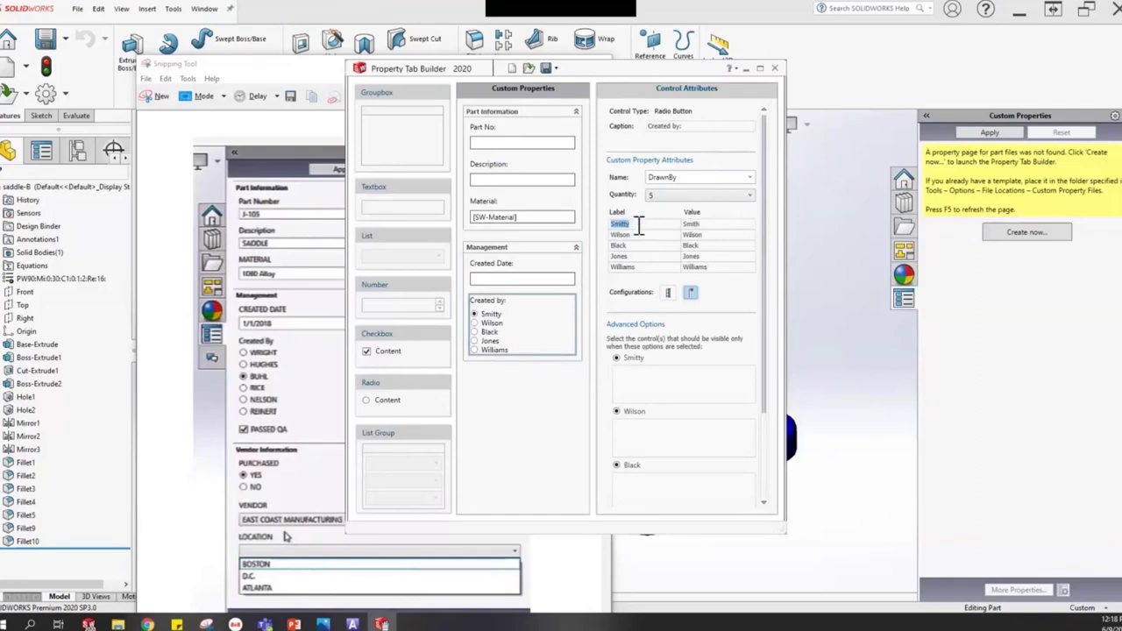
click(712, 235)
click(711, 230)
- After checking the reference screenshot in Snipping Tool, add a checkbox below the Created by: options and caption it "Passed QA?"
click(225, 65)
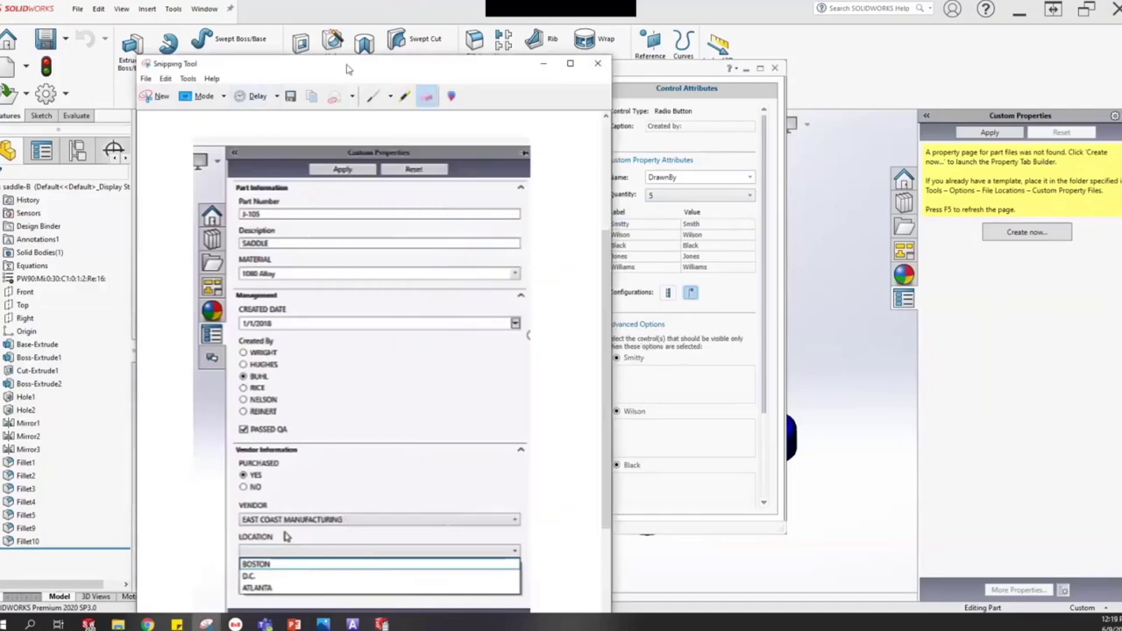
drag(342, 63, 329, 23)
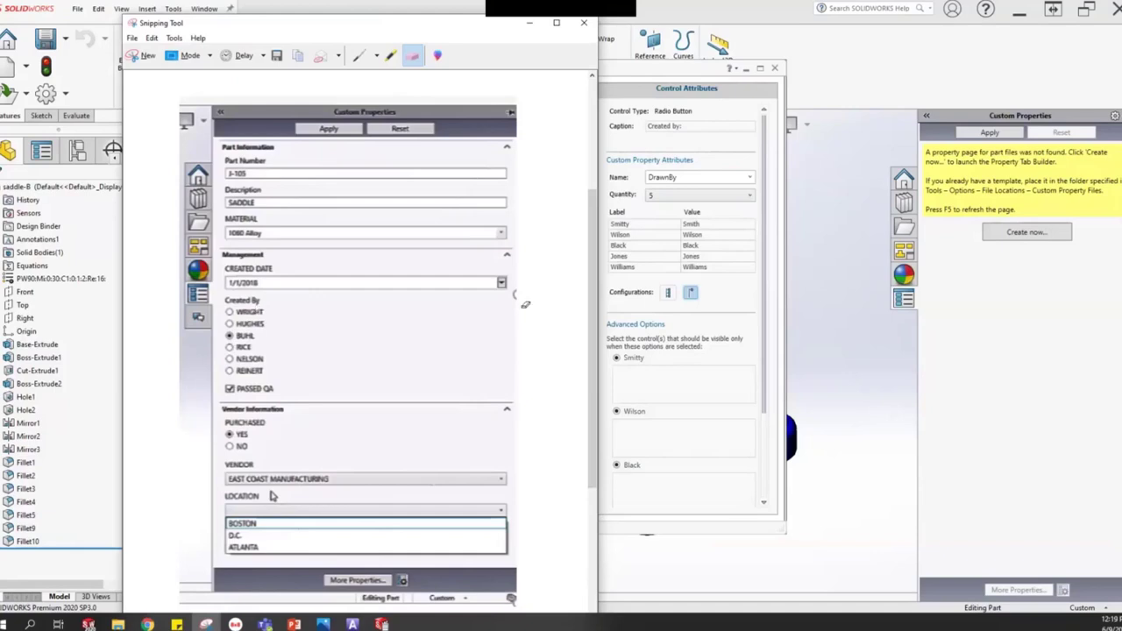
click(735, 300)
click(514, 447)
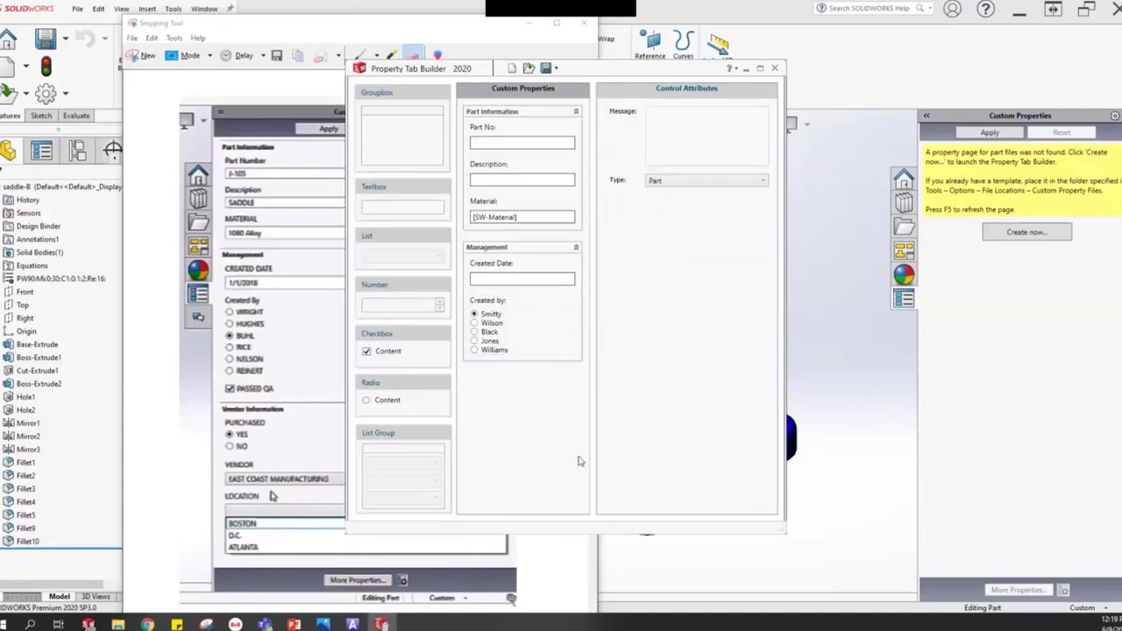
drag(394, 351, 516, 369)
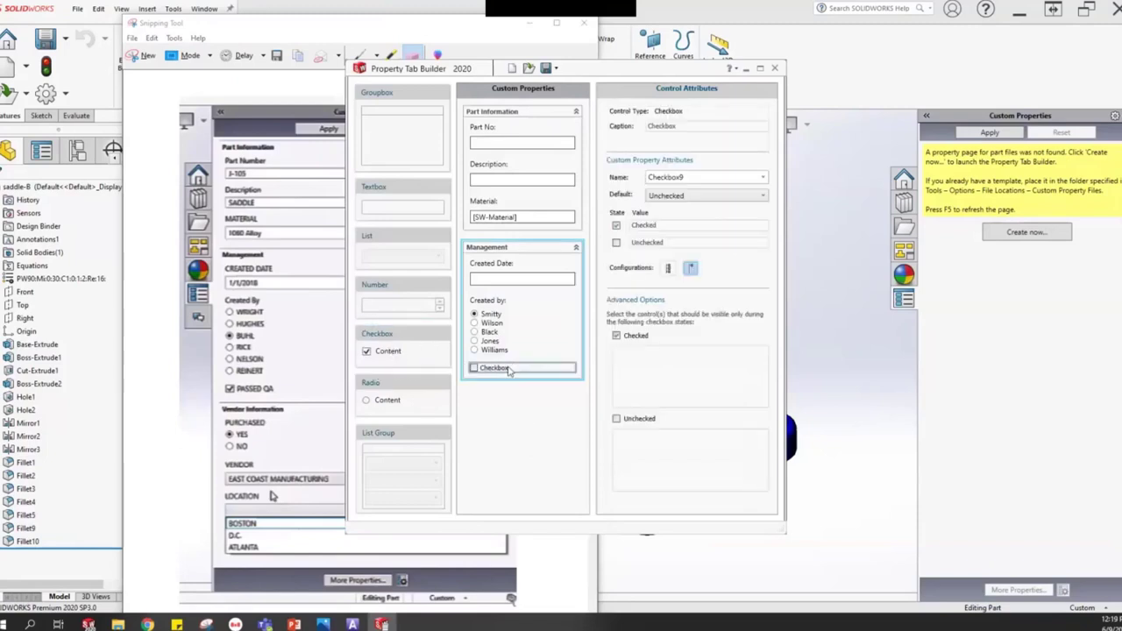
click(698, 130)
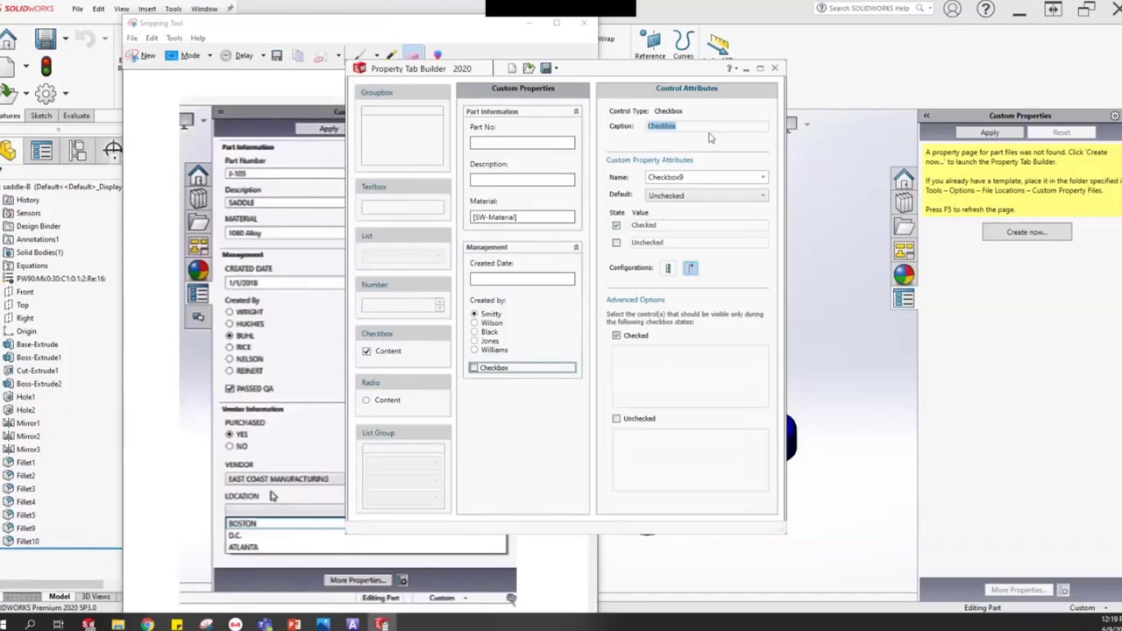
text(Passed QA)
- Link the Passed QA? checkbox to the predefined QAApproval property
click(763, 178)
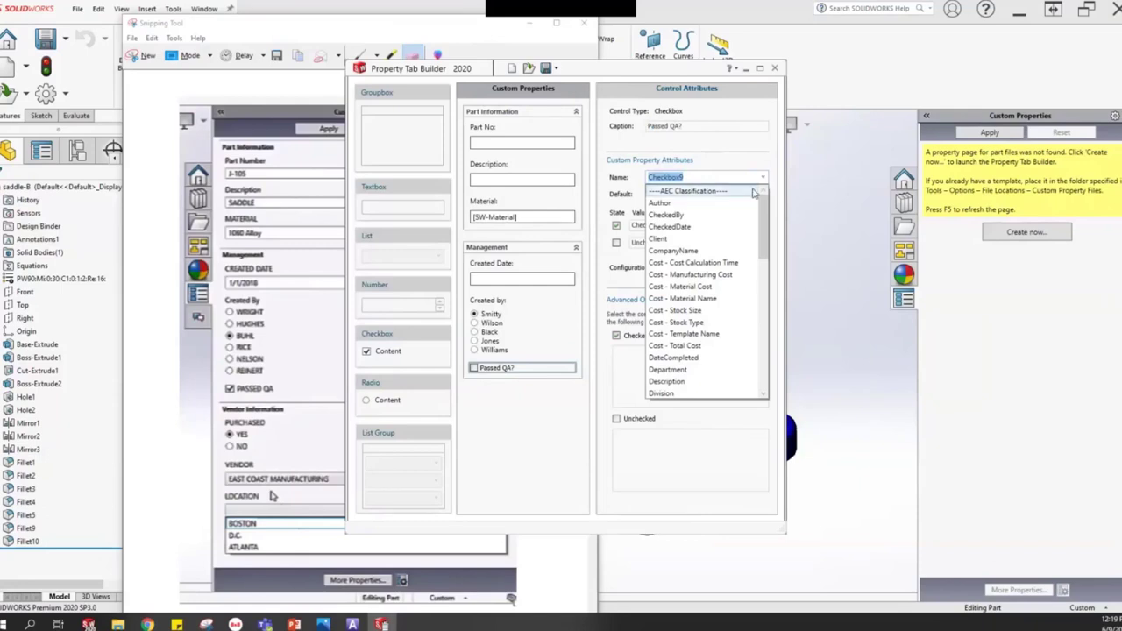
scroll(701, 346, down, 10)
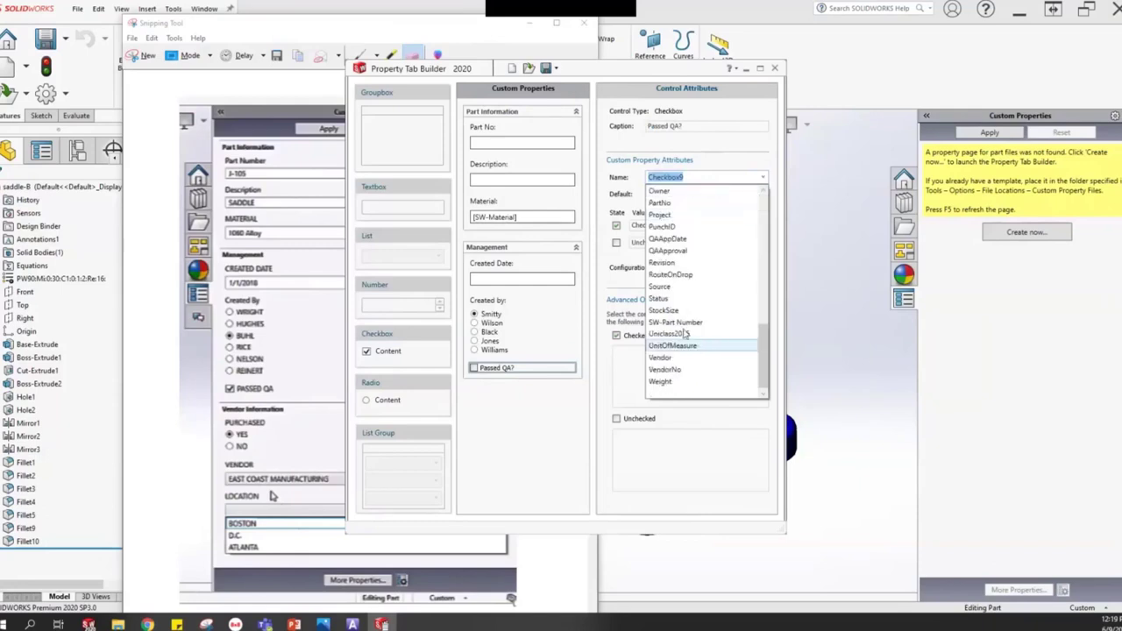
click(673, 253)
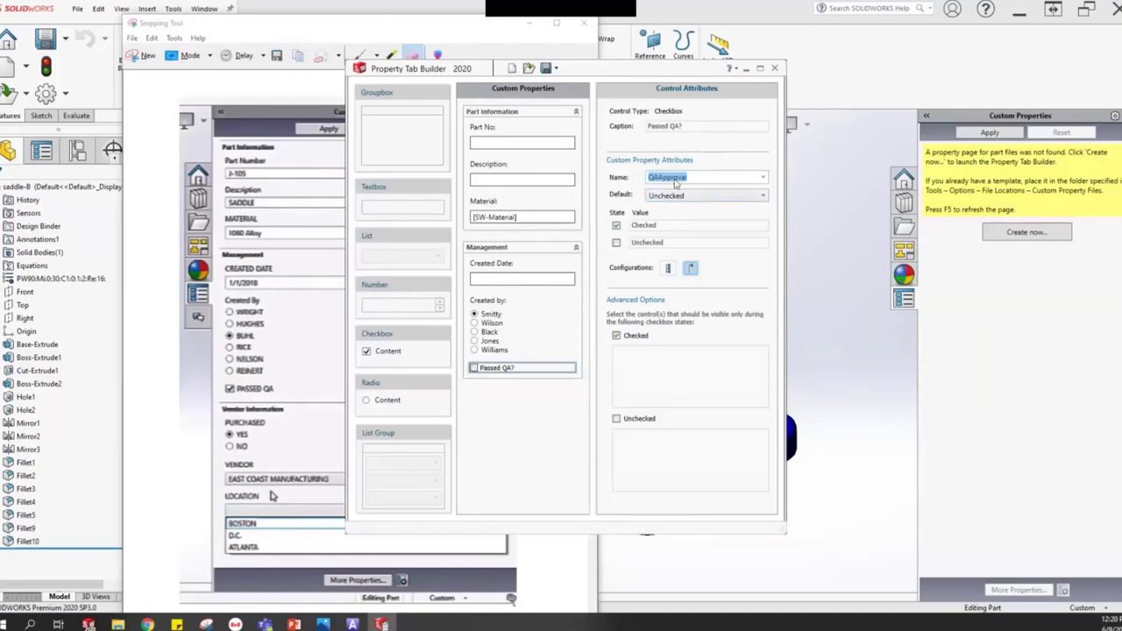
- Set the Passed QA? checkbox's checked value to YES and its unchecked value to NO, and deselect the checkbox
double_click(662, 226)
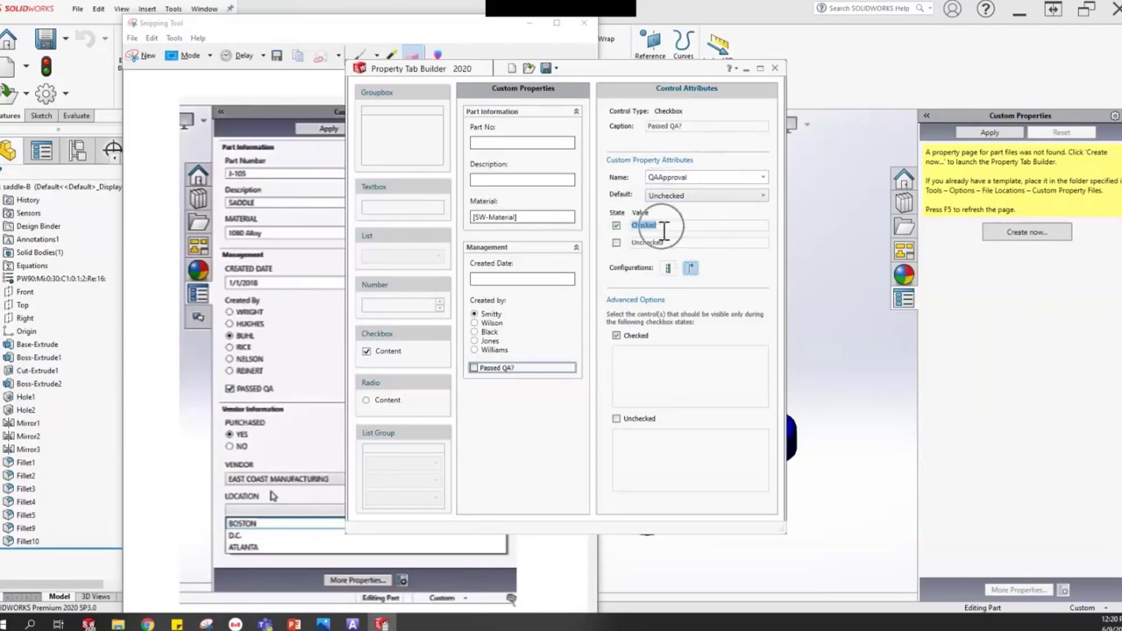
key(BackSpace)
text(yES)
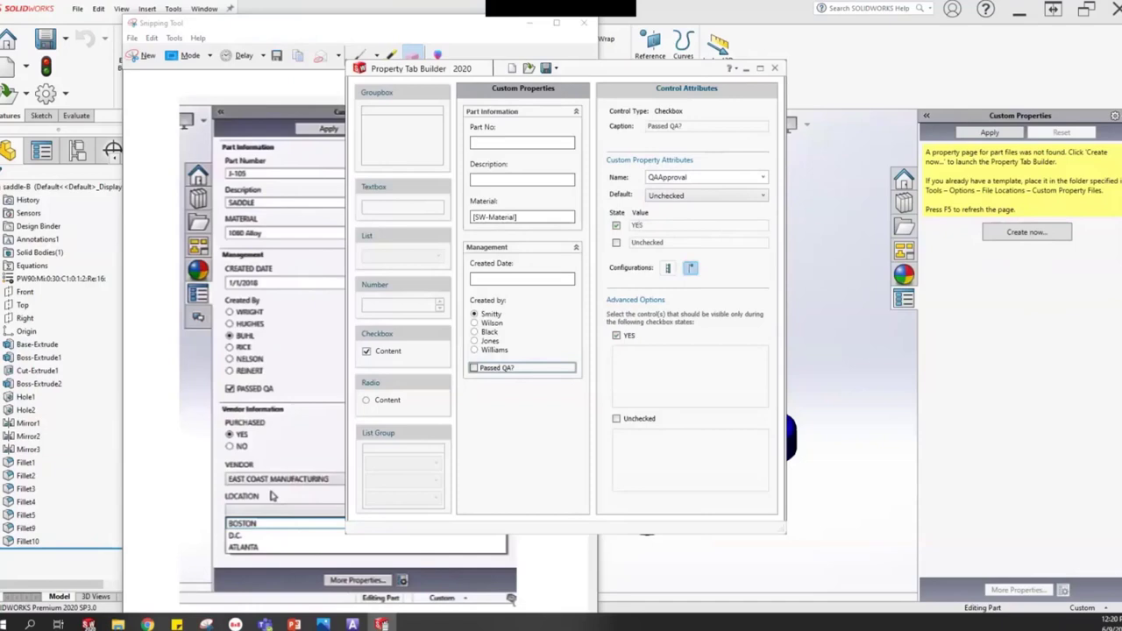
drag(680, 245, 603, 256)
text(nO)
key(BackSpace)
key(BackSpace)
text(NO)
click(641, 244)
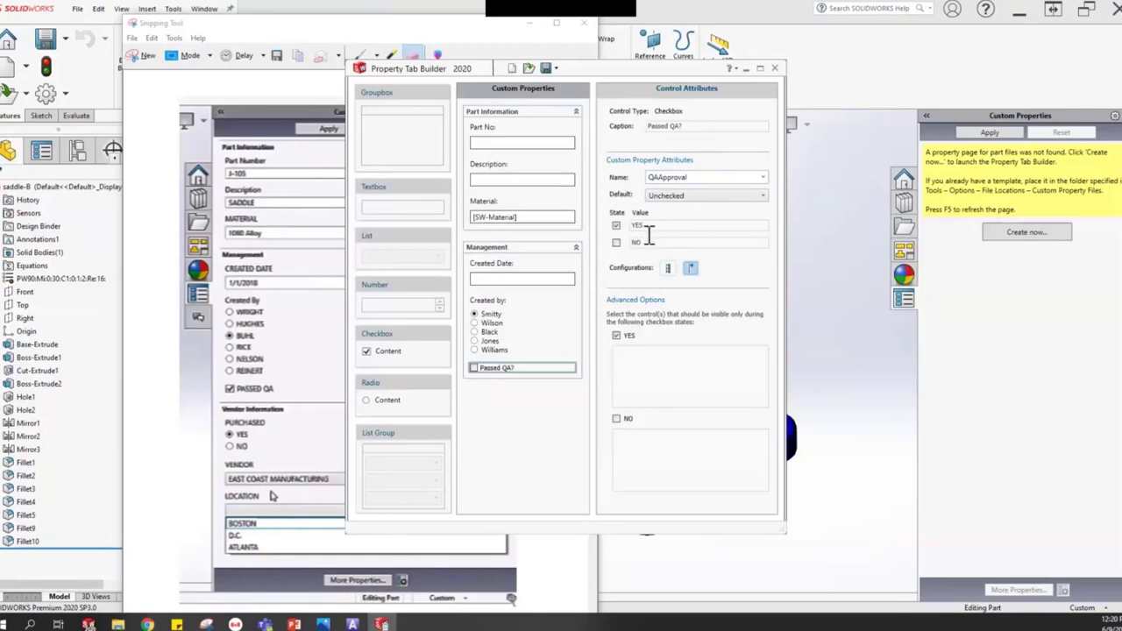
click(520, 415)
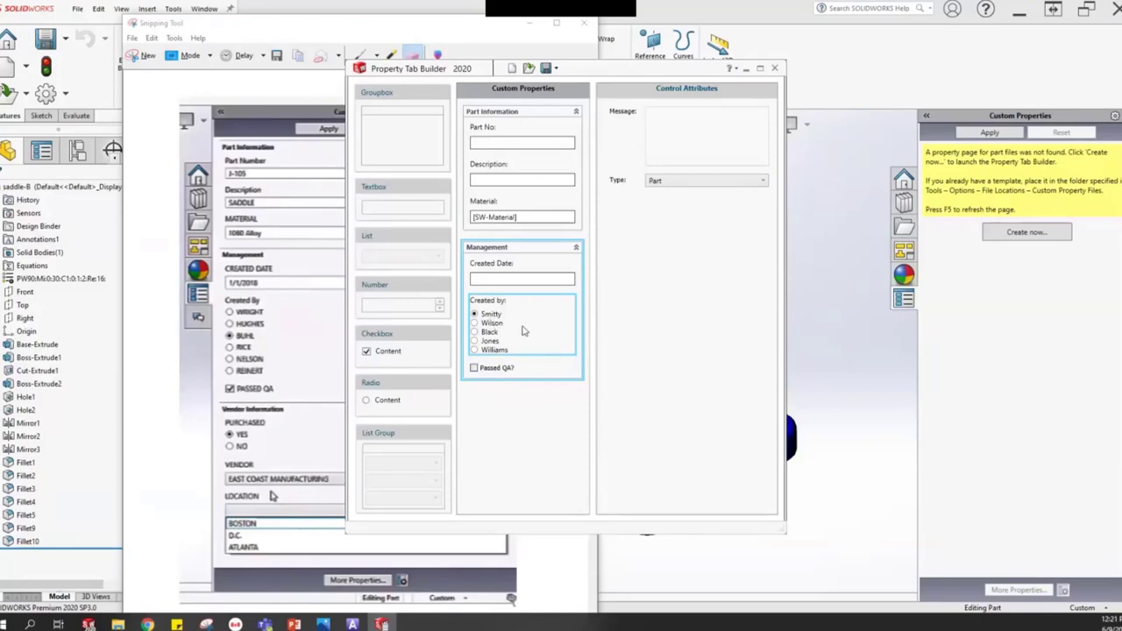
- Enlarge the builder window and assign the Passed QA? checkbox to the second Created by: option's visibility condition
click(524, 330)
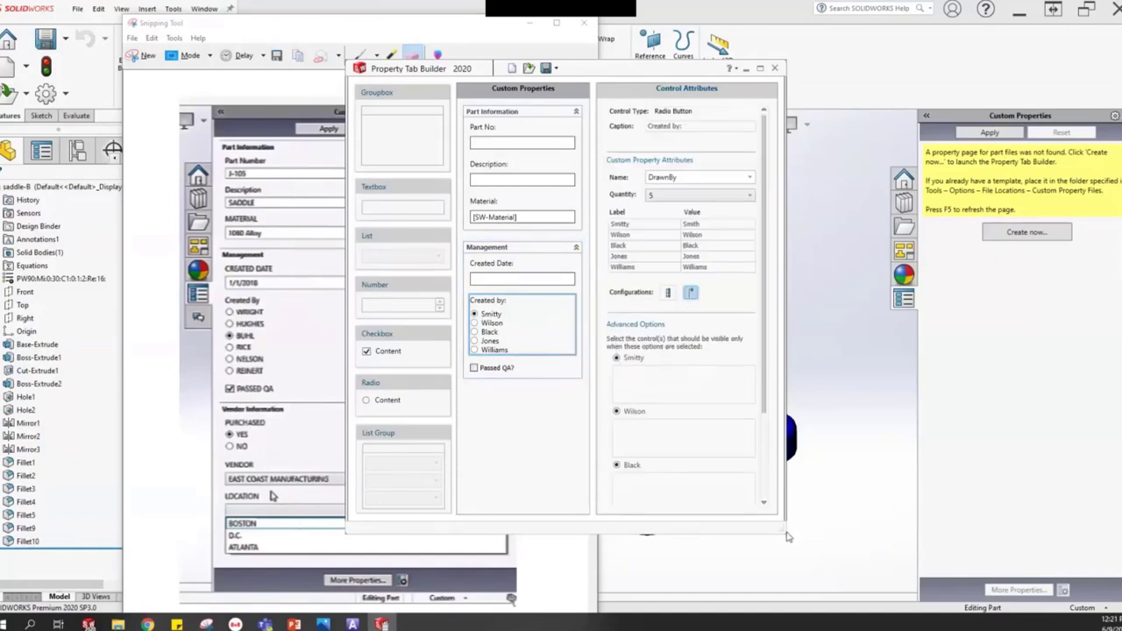
drag(844, 579, 845, 576)
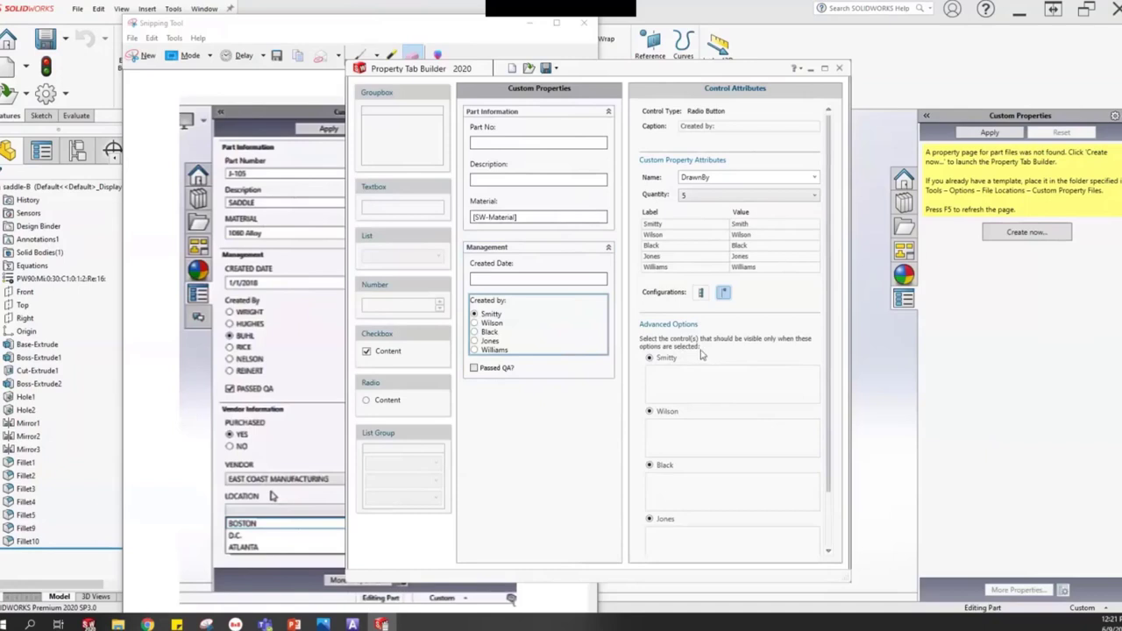
click(680, 442)
key(ctrl)
key(ctrl)
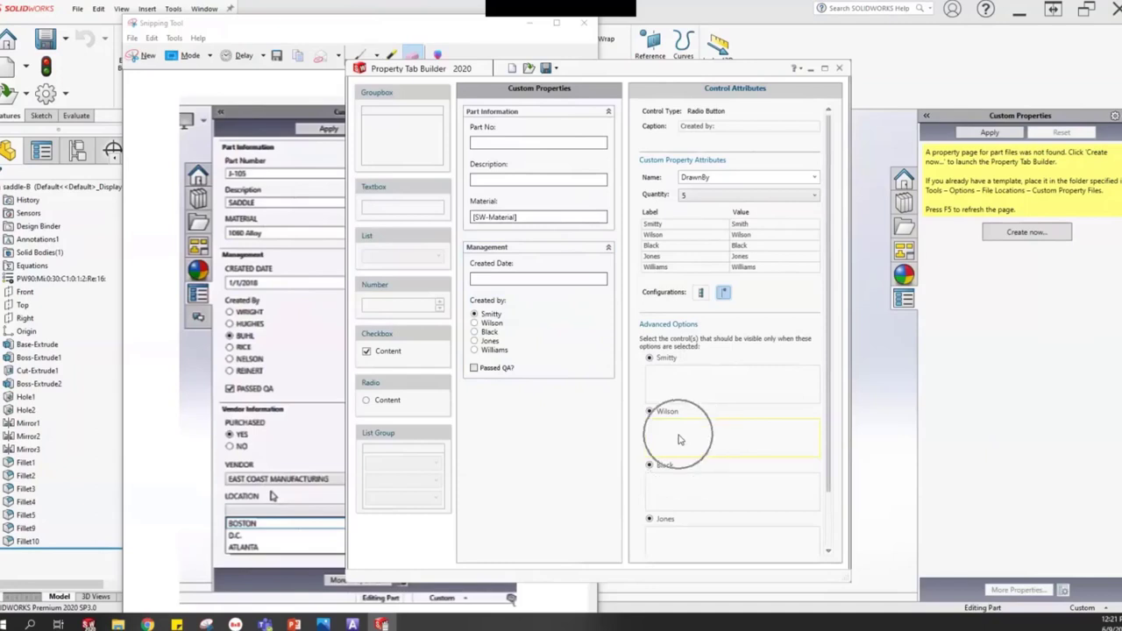
click(494, 370)
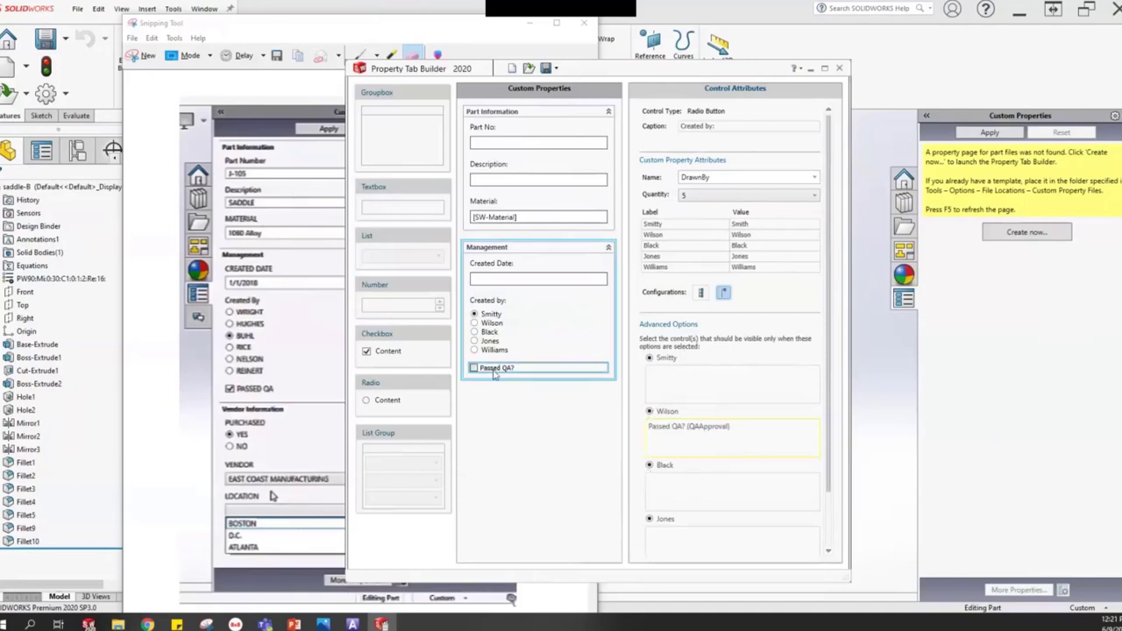
- Assign the Passed QA? checkbox to the visibility conditions of the third, fourth and fifth Created by: options, and deselect the control
click(680, 491)
click(497, 369)
scroll(666, 456, down, 1)
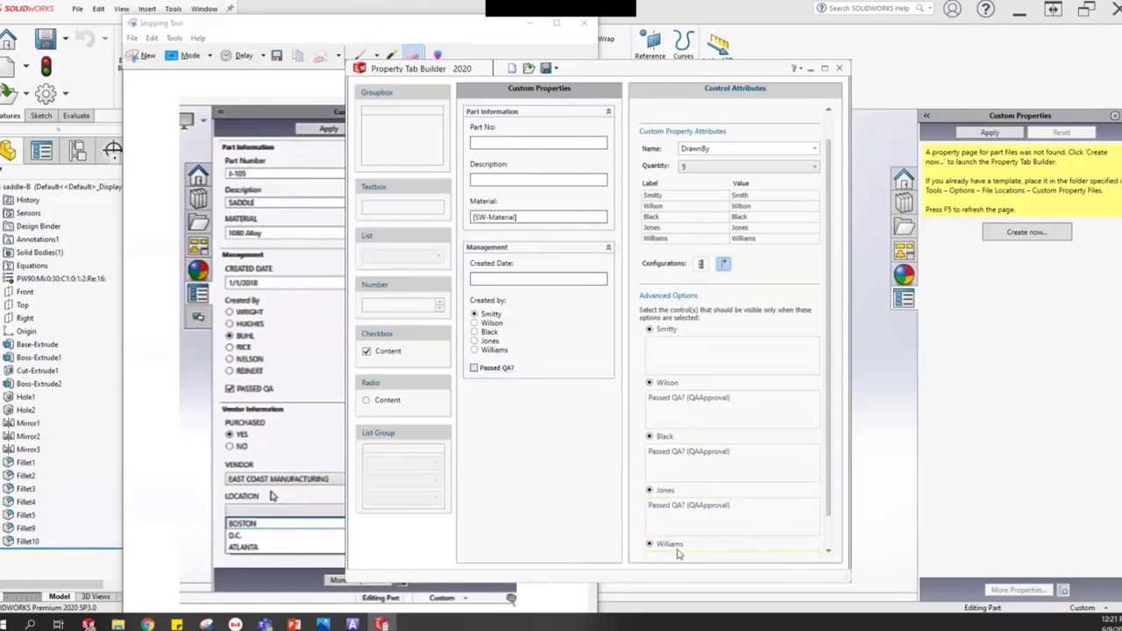
click(491, 368)
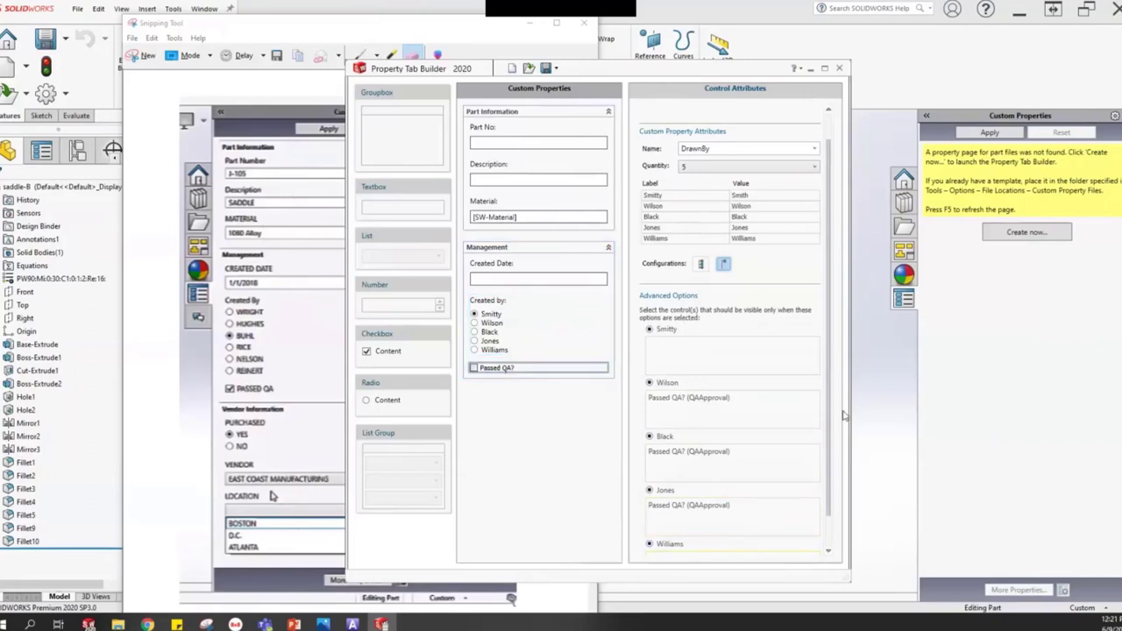
scroll(844, 415, down, 1)
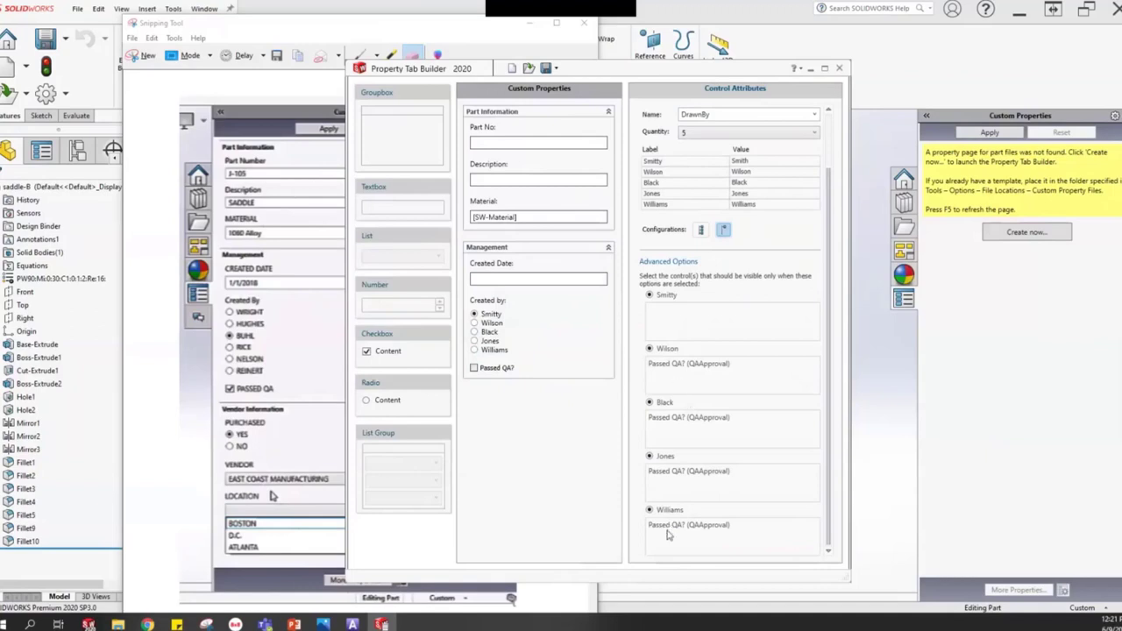
click(496, 369)
click(498, 374)
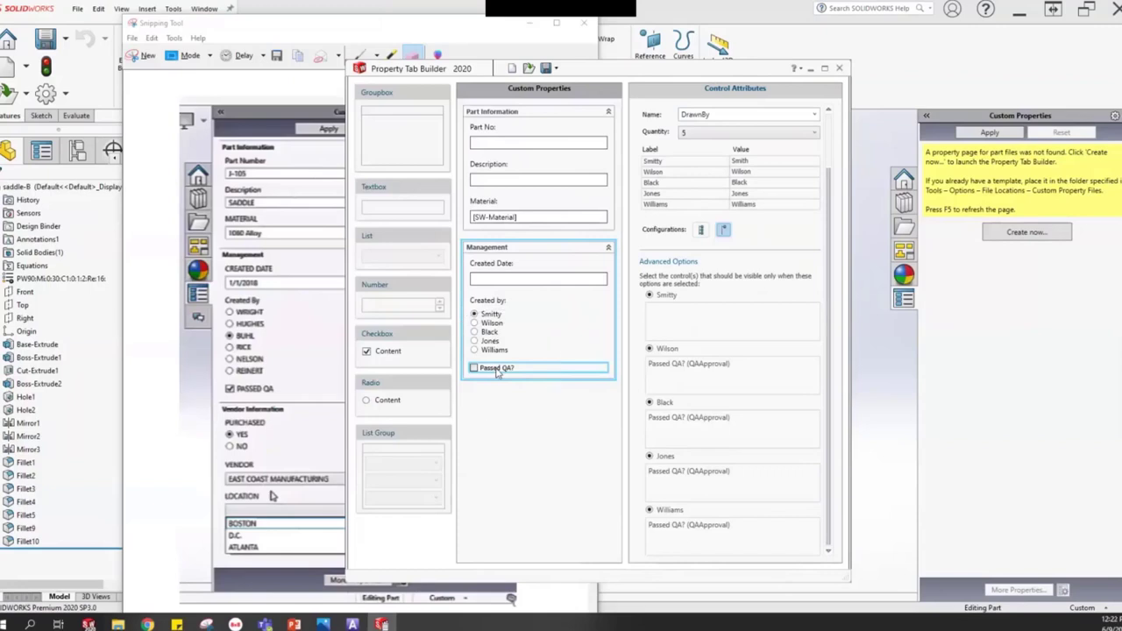
click(550, 457)
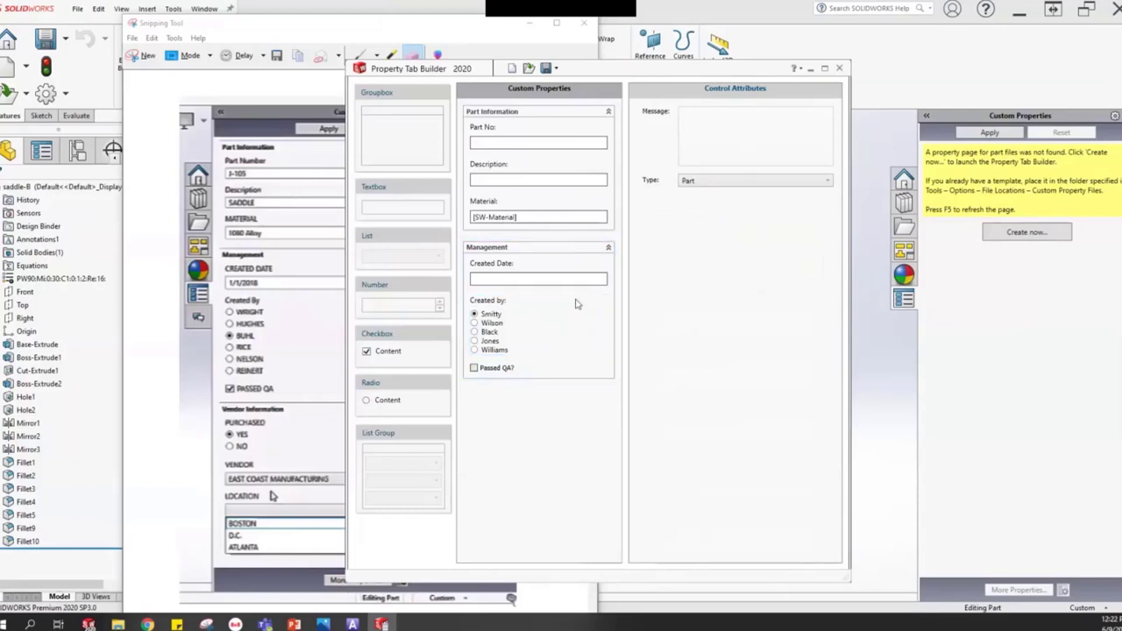
- Add a group box below the Management group and caption it Vendor Information
drag(636, 69, 718, 31)
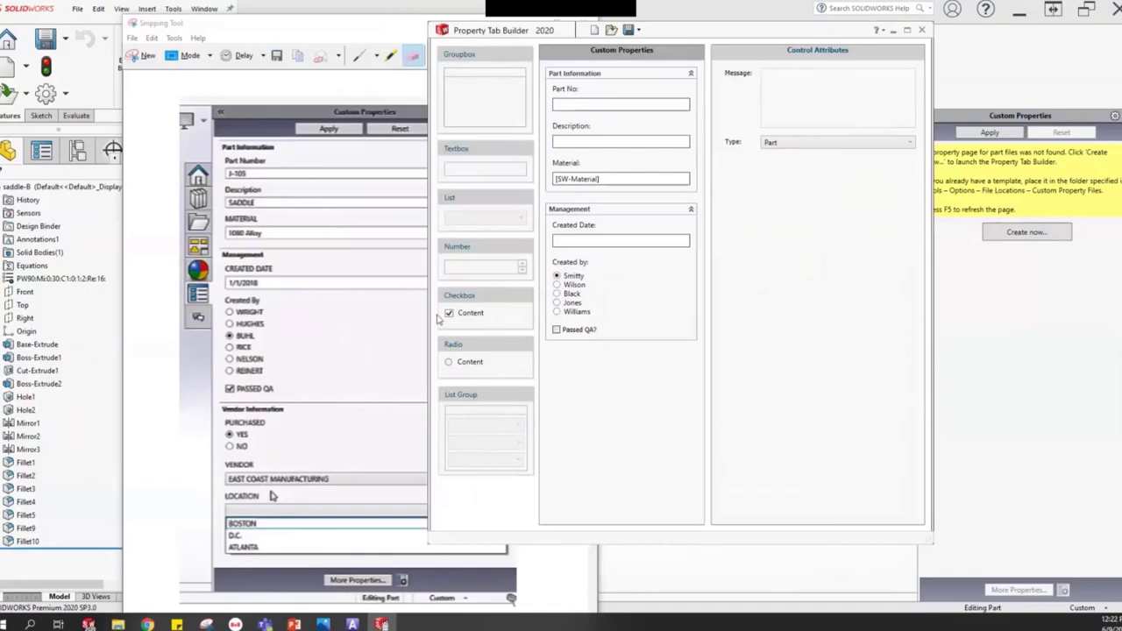
drag(491, 107, 611, 426)
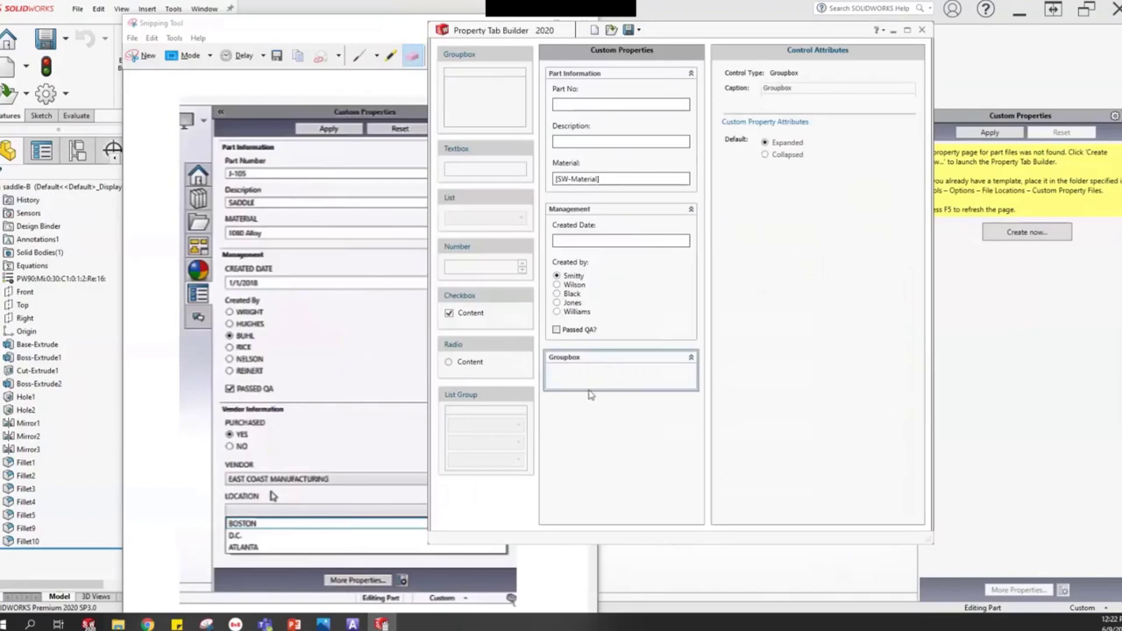
double_click(795, 93)
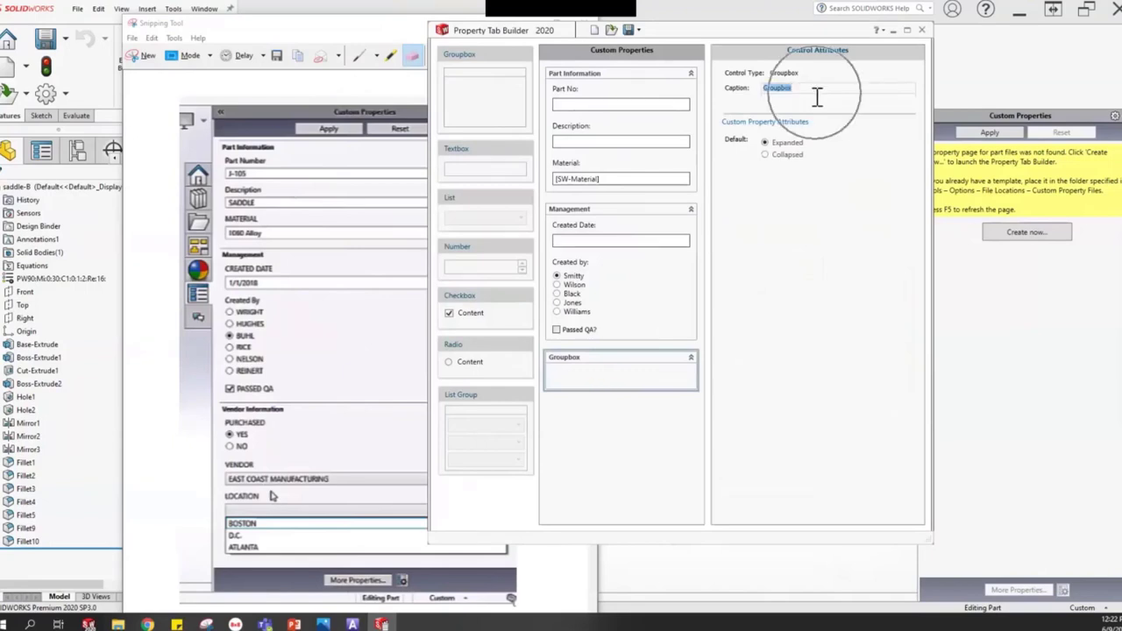
text(V)
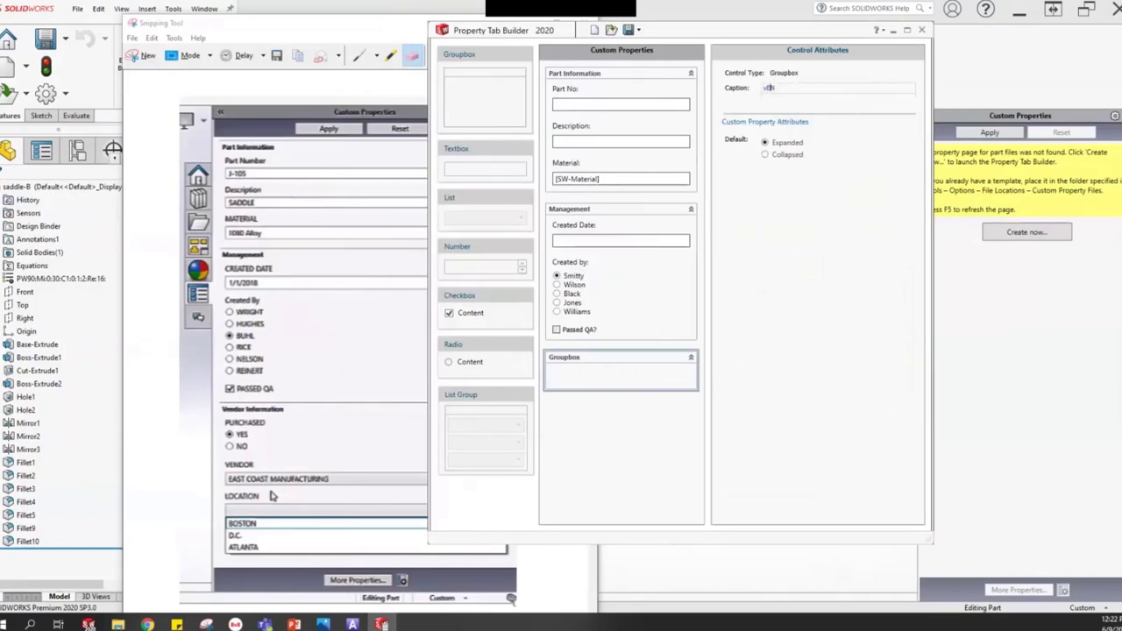
text(endor Information)
- Place a radio button control in the Vendor Information group, caption it Purchased?, and deselect it
drag(473, 361, 598, 389)
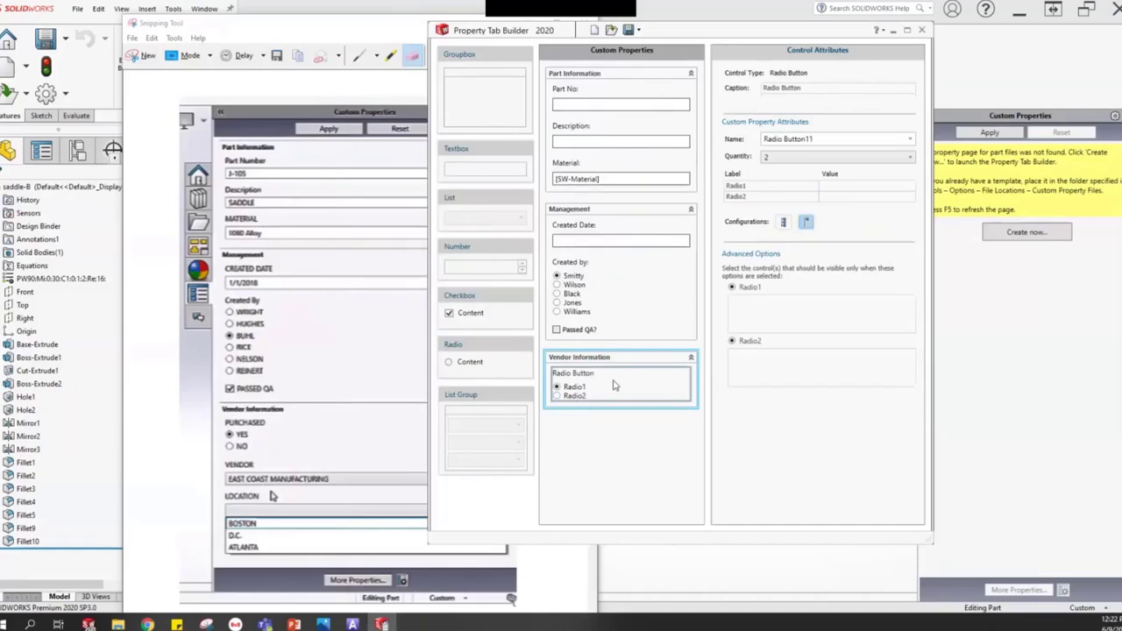
triple_click(805, 88)
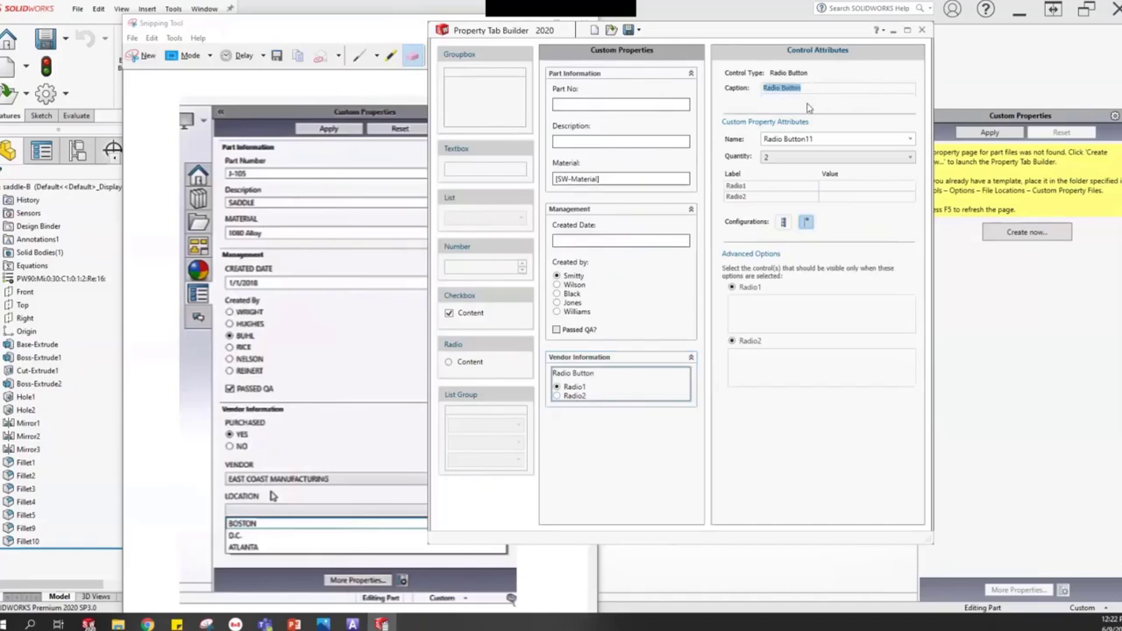
text(Purchased?)
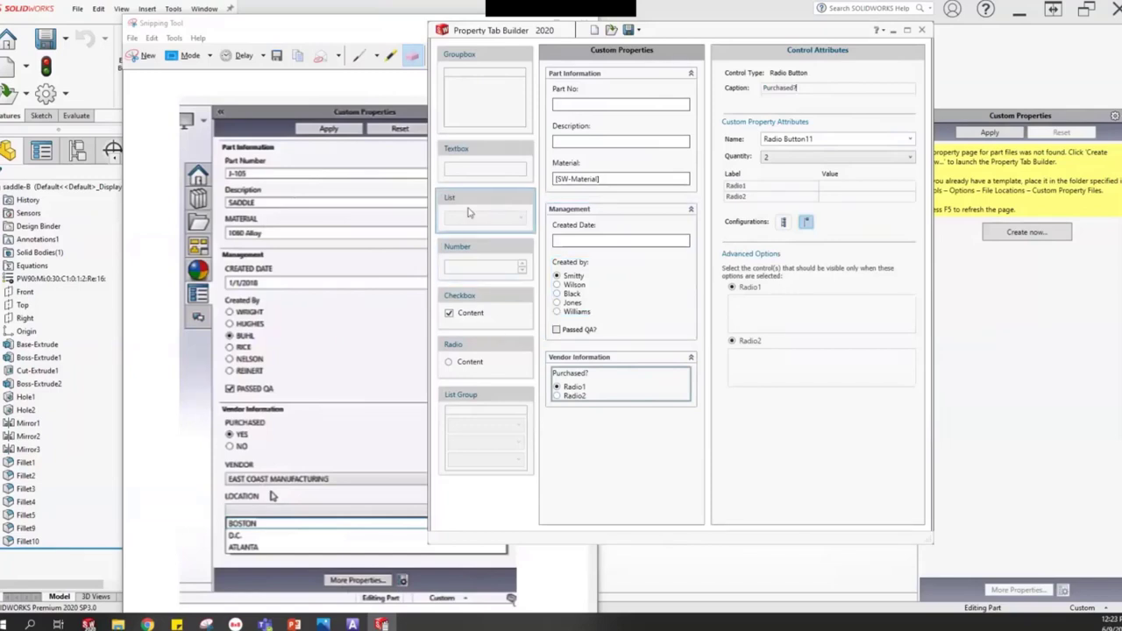
click(644, 458)
drag(477, 207, 614, 430)
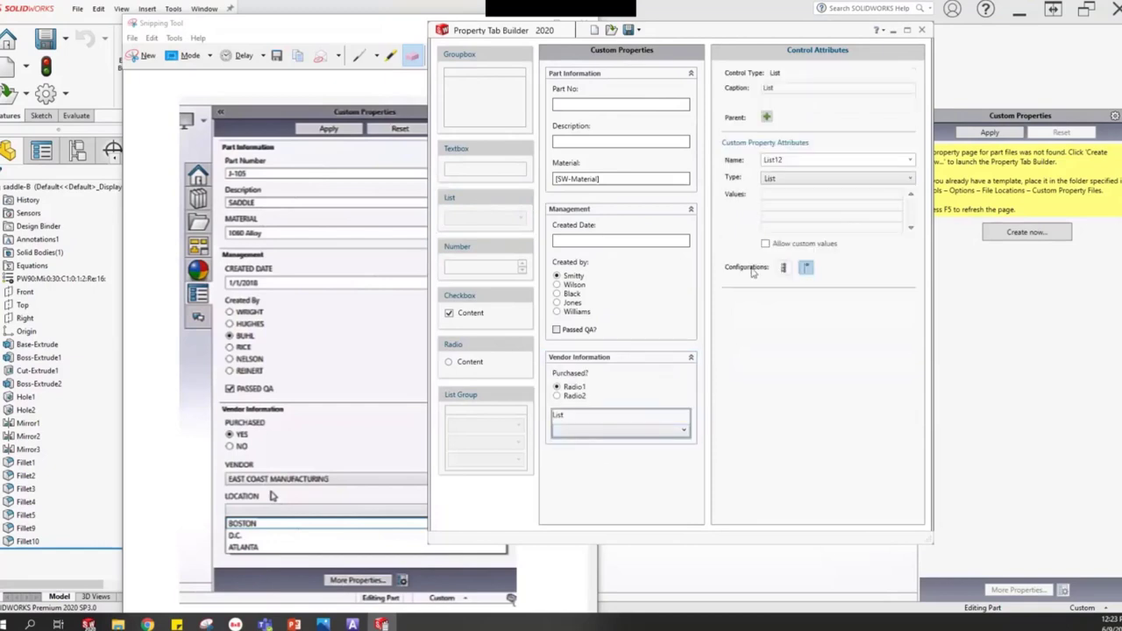
click(766, 245)
click(766, 246)
right_click(599, 421)
click(633, 426)
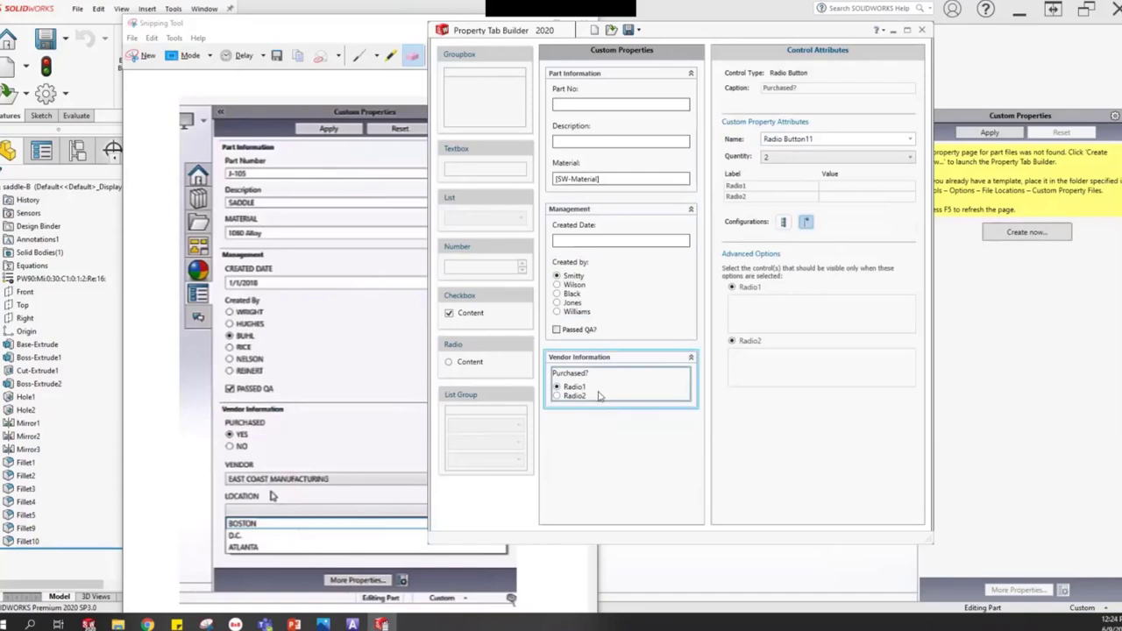
- Set the custom property name of the Purchased? radio control to Purchased
click(816, 90)
click(821, 91)
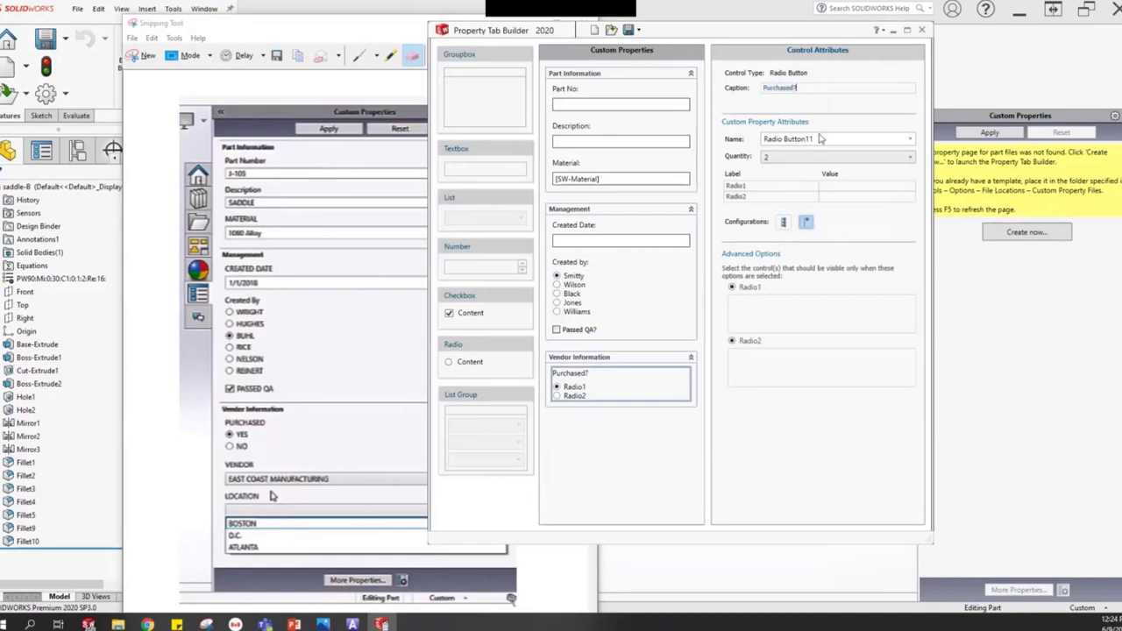
click(912, 139)
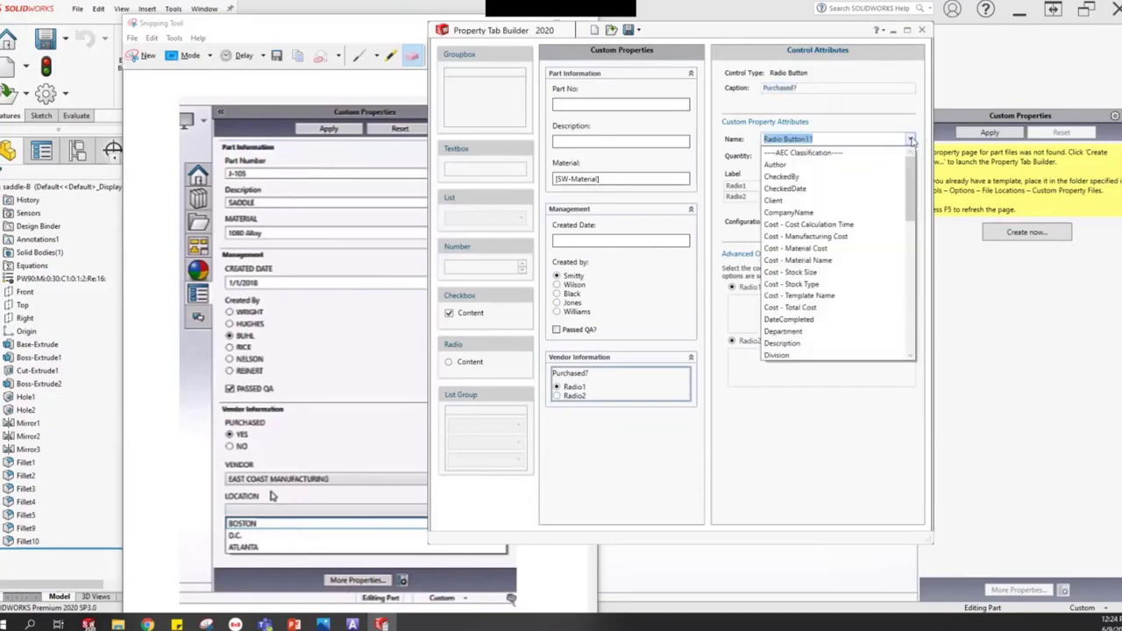
scroll(868, 237, down, 10)
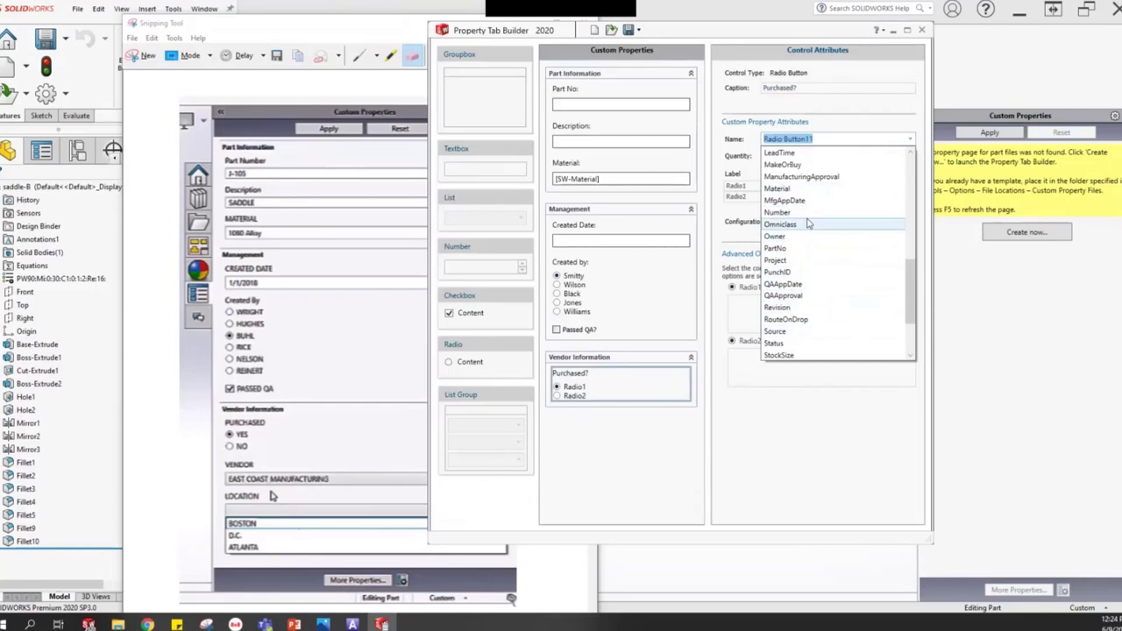
click(829, 139)
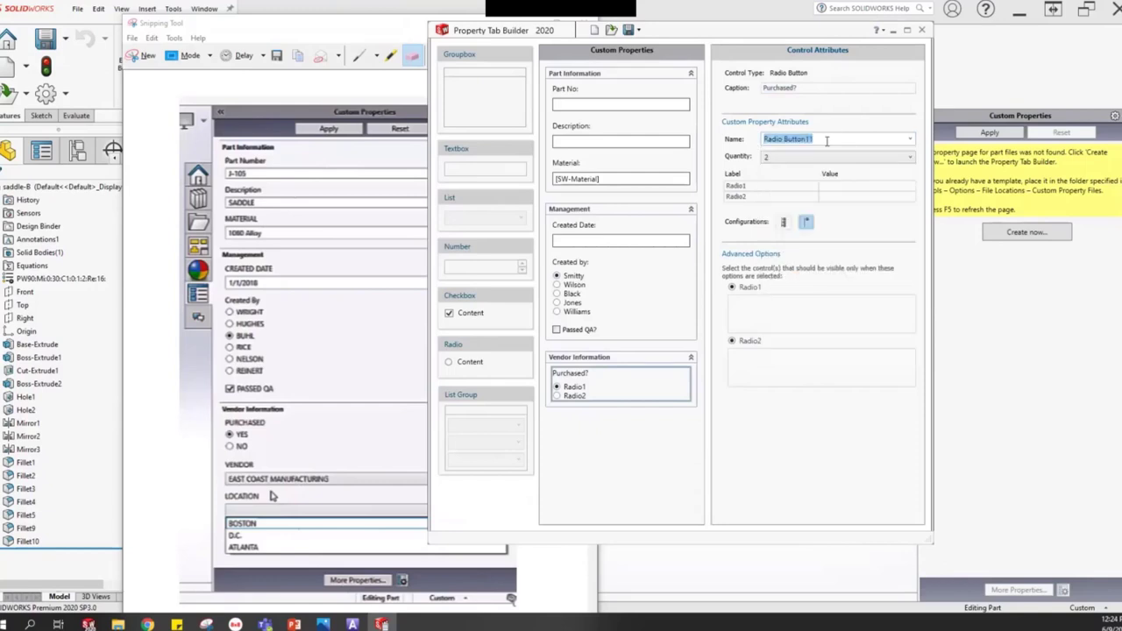
text(Purchased)
drag(798, 139, 763, 139)
click(807, 139)
- Label the two Purchased? options Yes and No, give them the matching values Yes and No, and deselect the control
double_click(741, 188)
text(Yes)
key(Tab)
text(No)
click(847, 191)
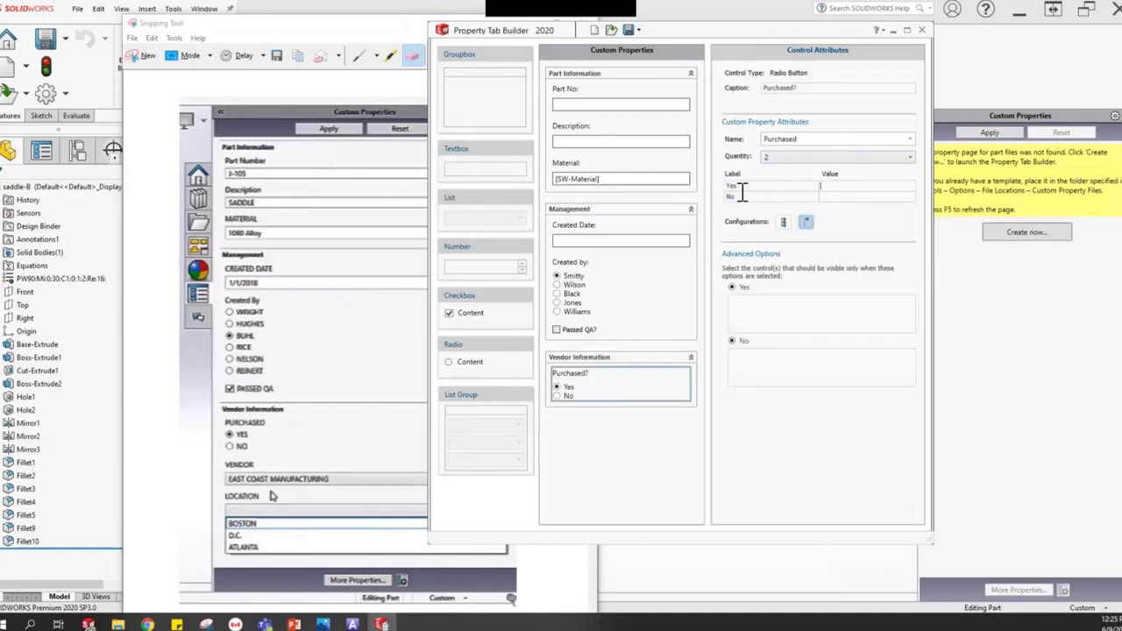
text(Yes)
text(No)
click(614, 474)
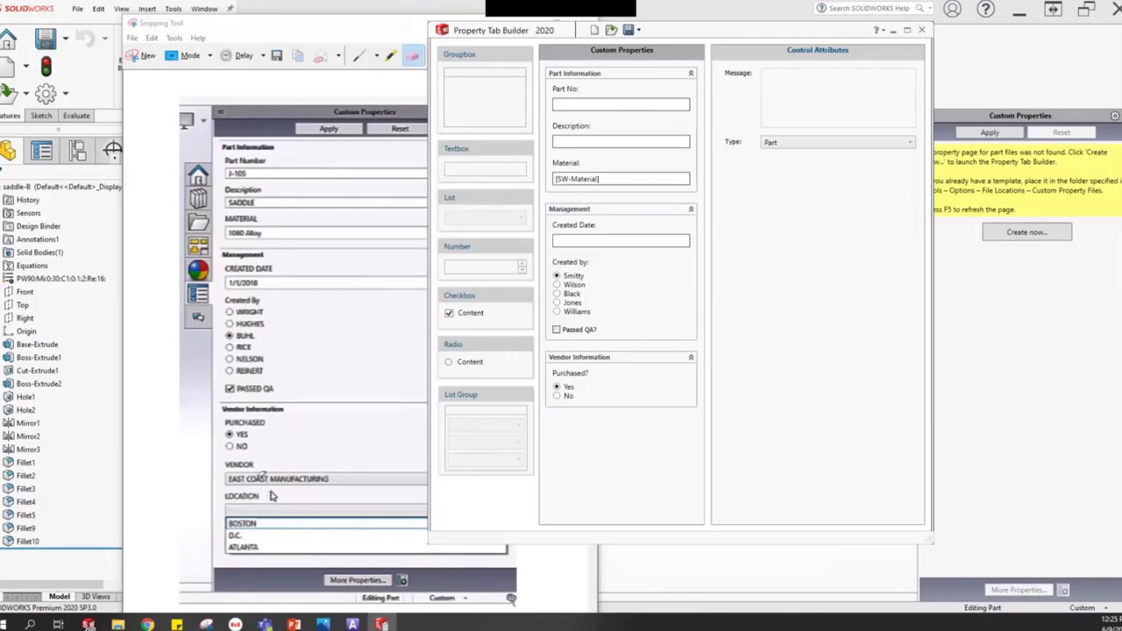
- Place a list control below Purchased? in the Vendor Information group and caption it Vendor
click(474, 215)
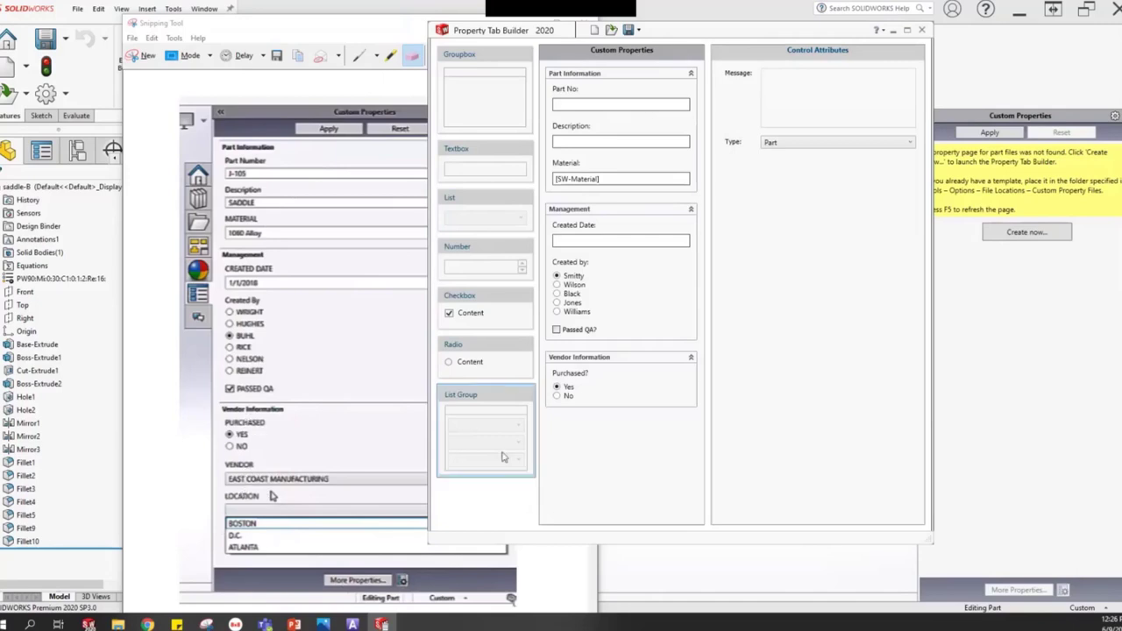
click(471, 213)
drag(471, 213, 605, 429)
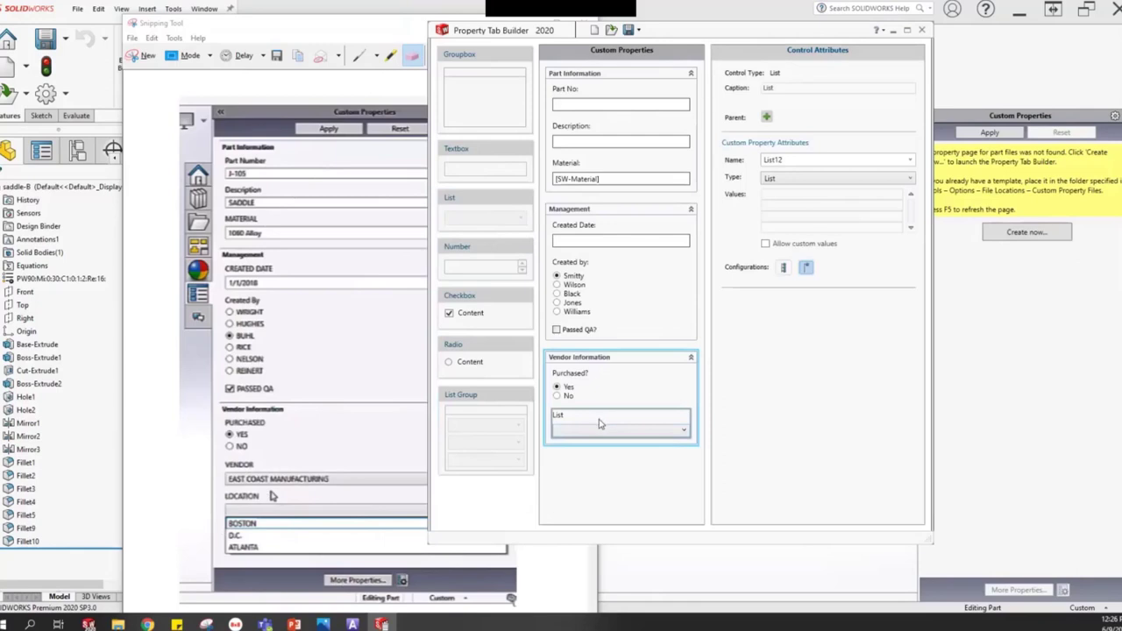
drag(787, 91, 750, 95)
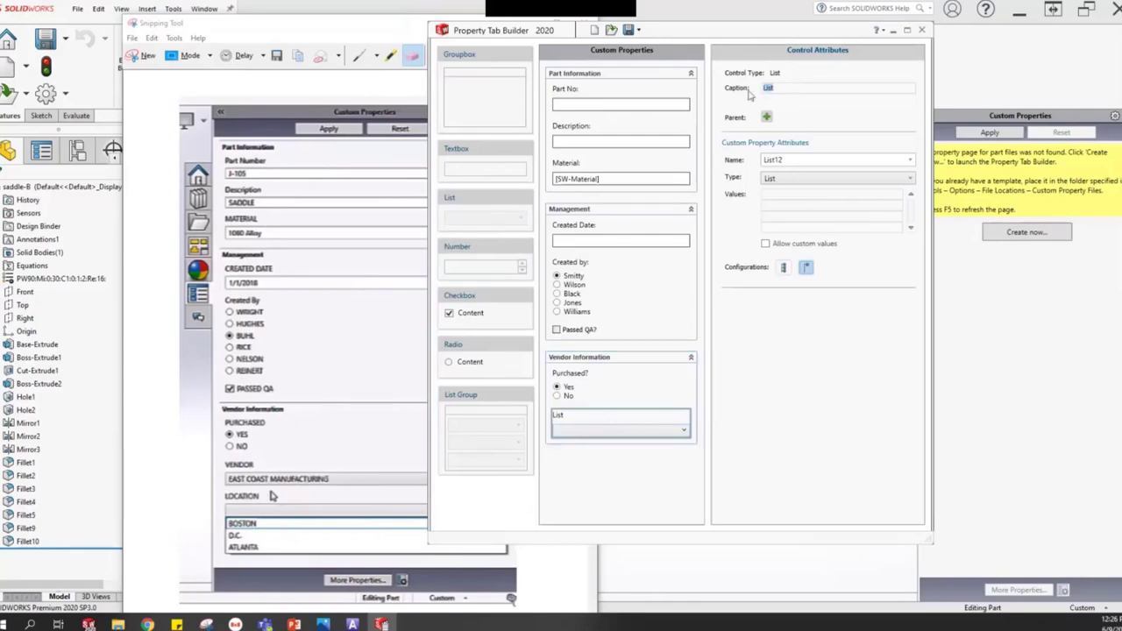
text(Vendor)
- Link the Vendor list to the predefined Vendor property
click(909, 163)
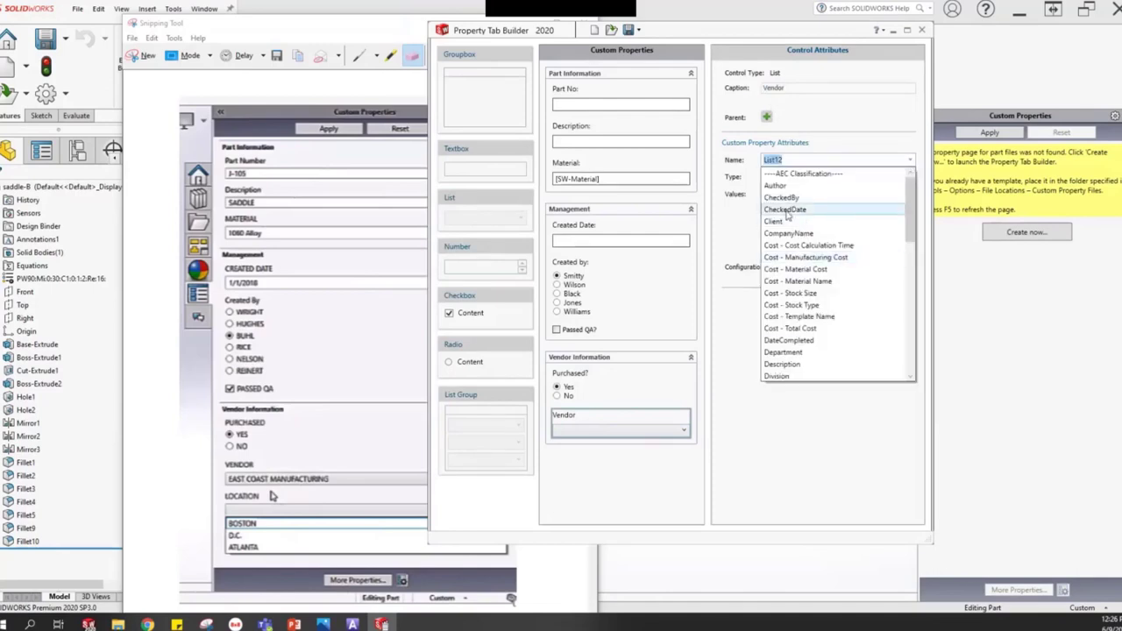
scroll(812, 334, down, 3)
scroll(812, 338, down, 5)
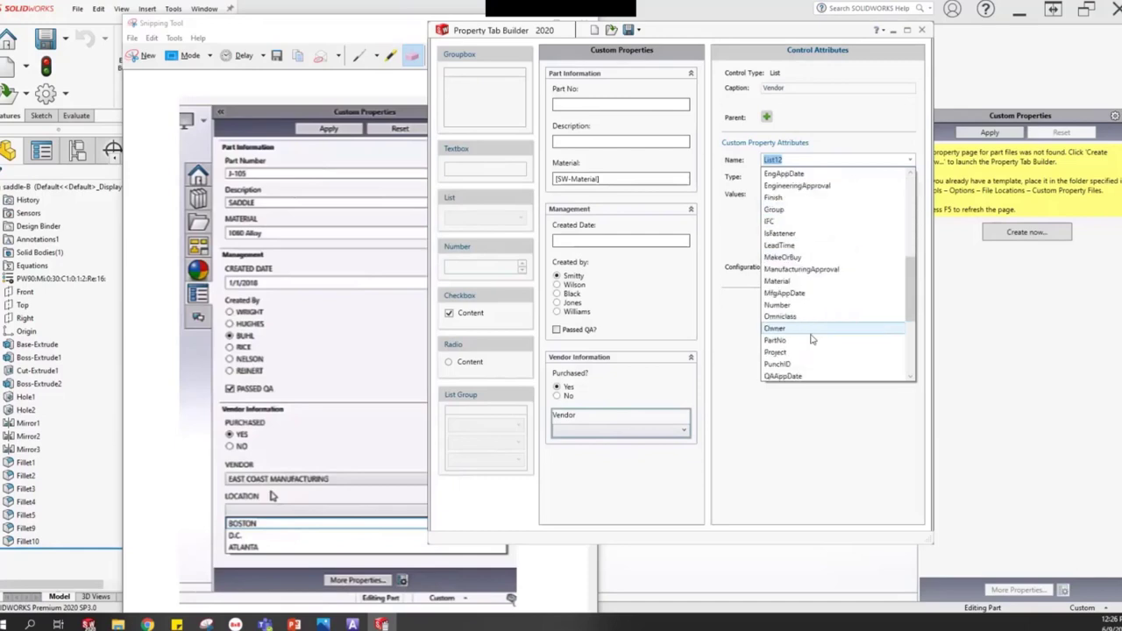
click(798, 338)
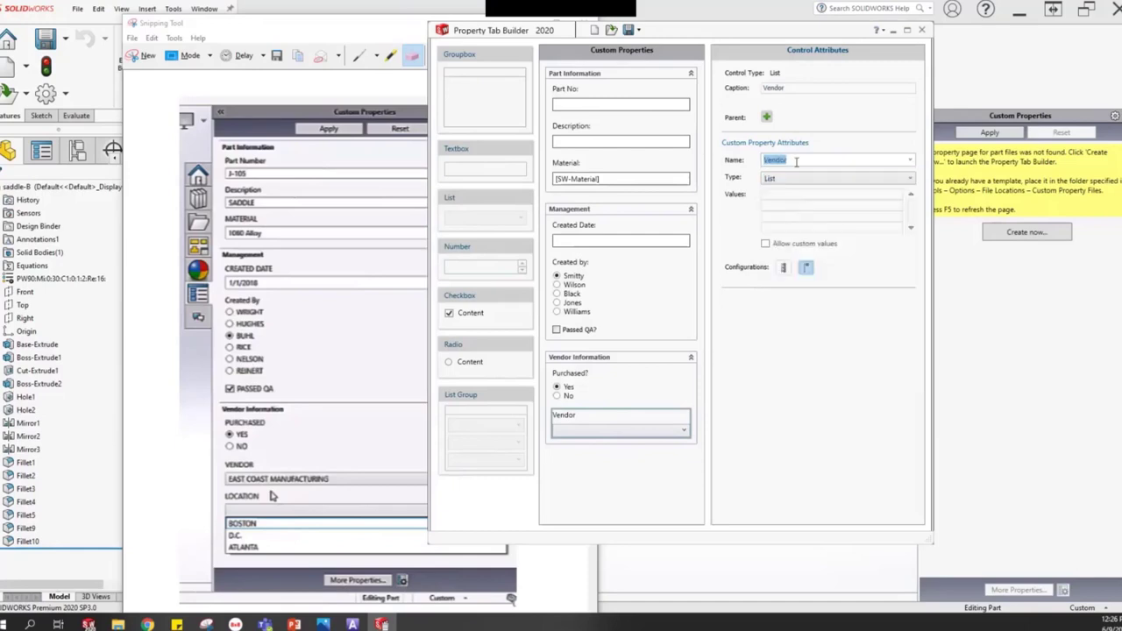
- Enter East Coast Manufacturing and West Coast Manufacturing as the Vendor list's values, allow custom values, and deselect the list
click(783, 199)
text(East)
text(Coast Manufacturing)
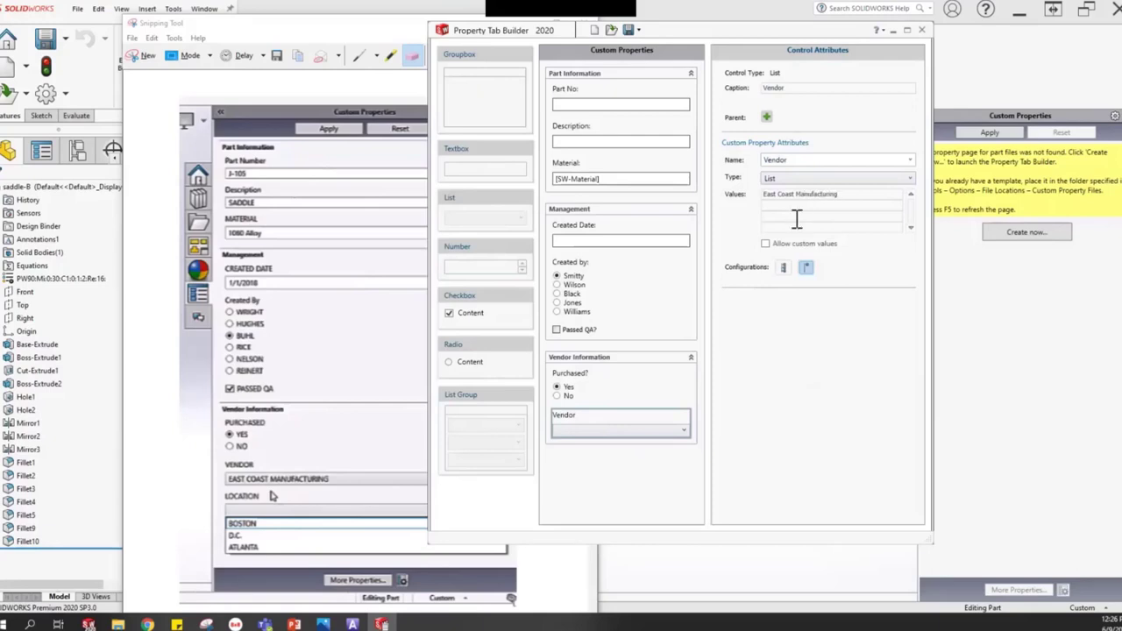
key(Return)
text(West Coast Manufacturing)
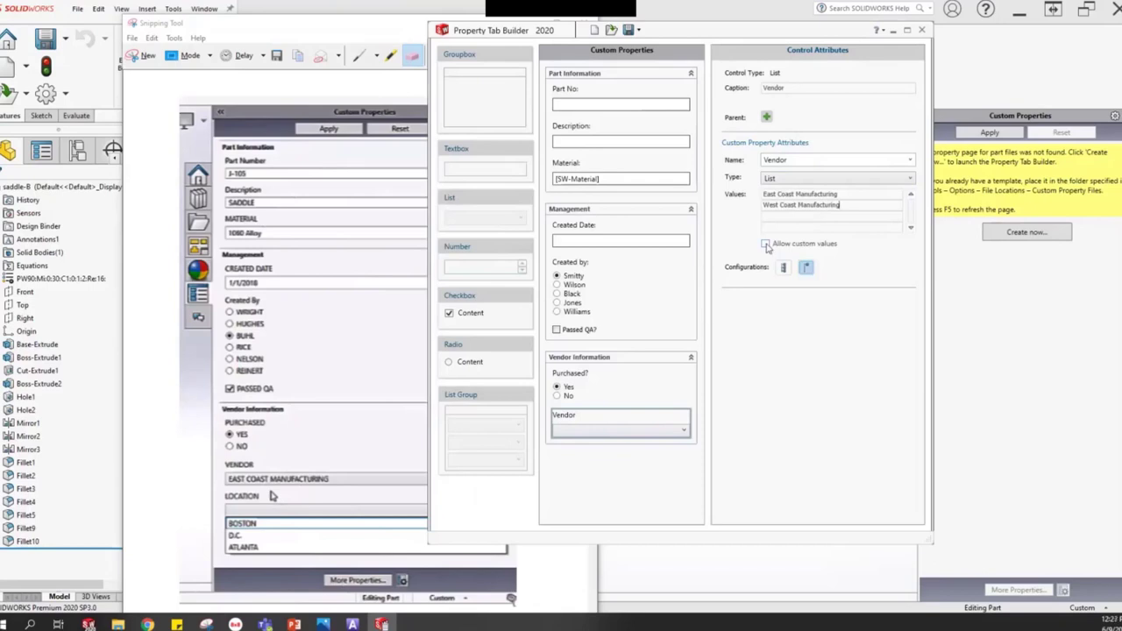
click(765, 245)
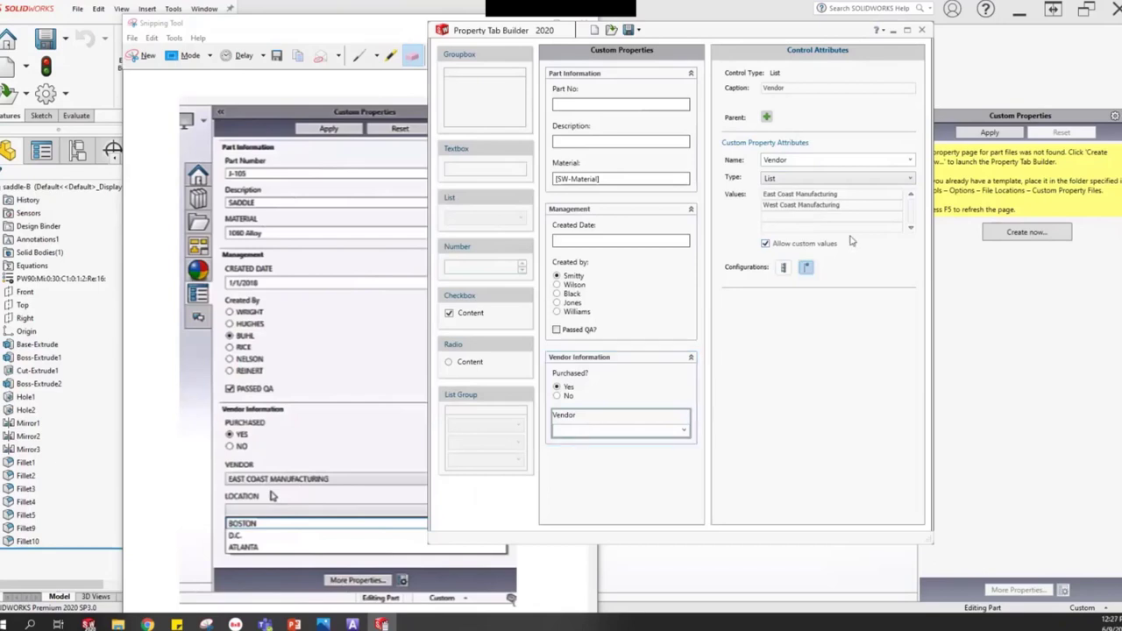
click(641, 476)
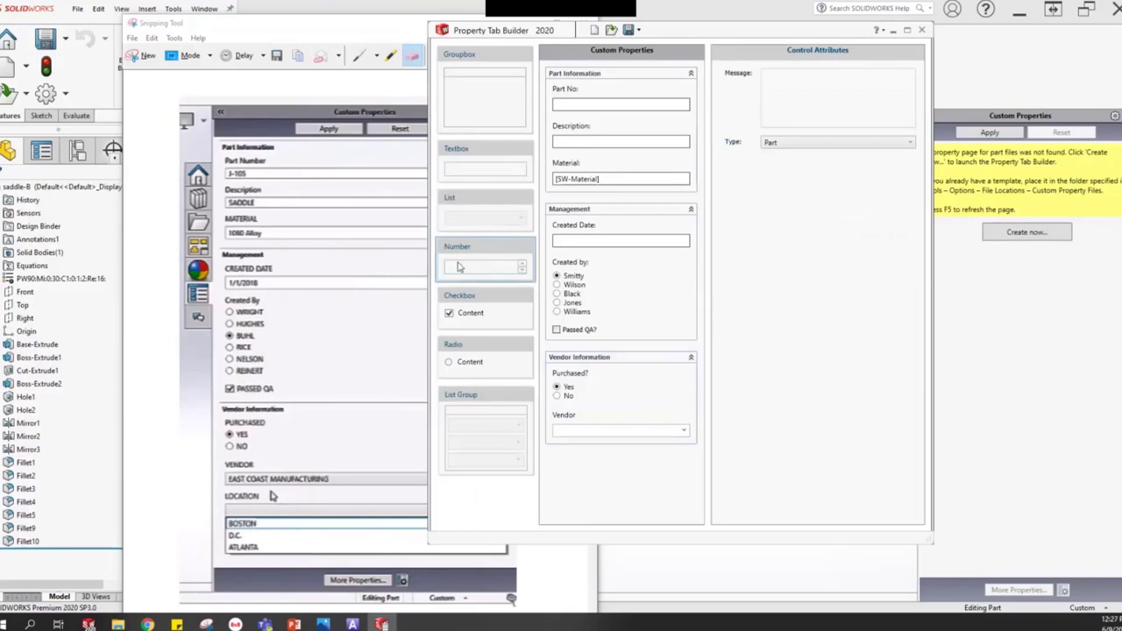
- Place another list control below Vendor in the Vendor Information group and caption it Location:
drag(482, 215, 611, 477)
double_click(770, 89)
text(Location)
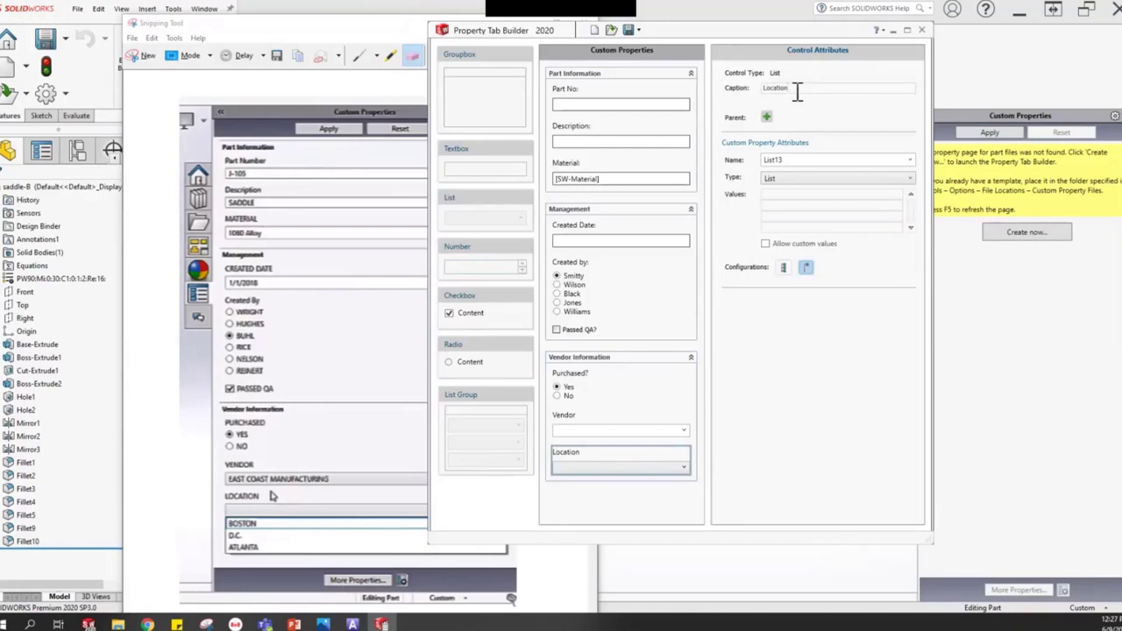
text(1)
- Link the Location: list to the predefined Source property
click(902, 159)
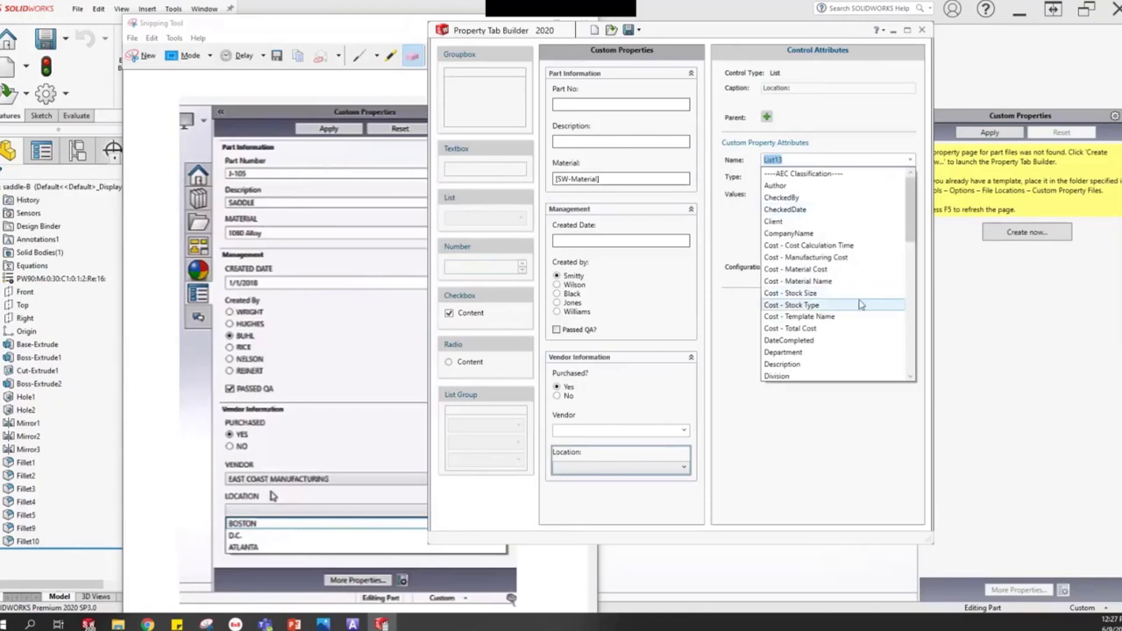
scroll(811, 298, down, 7)
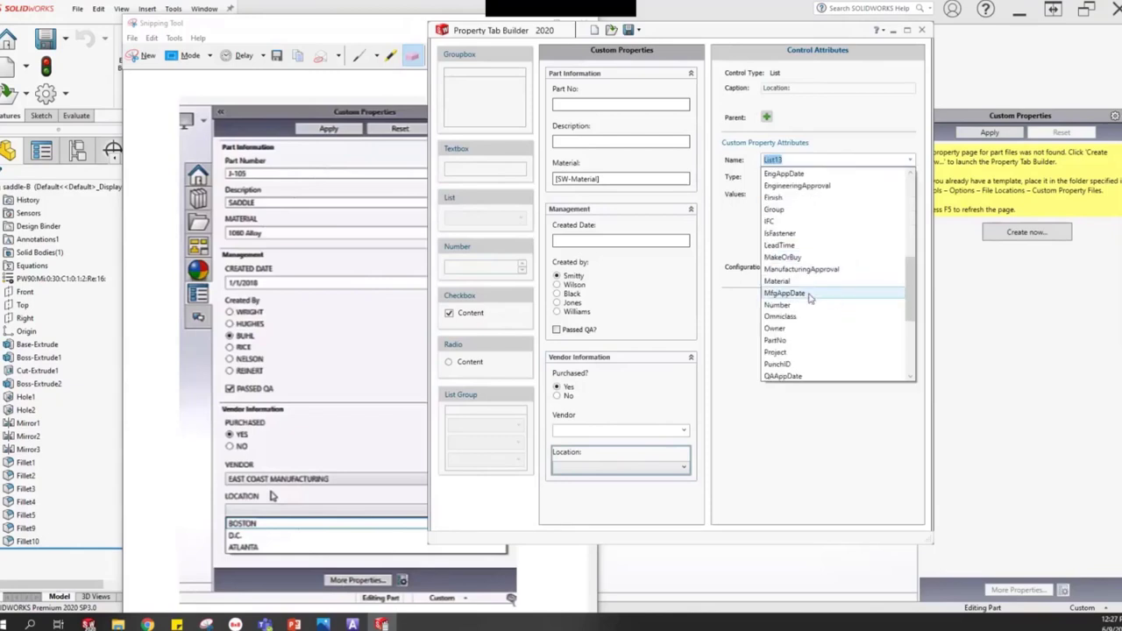
scroll(794, 333, down, 3)
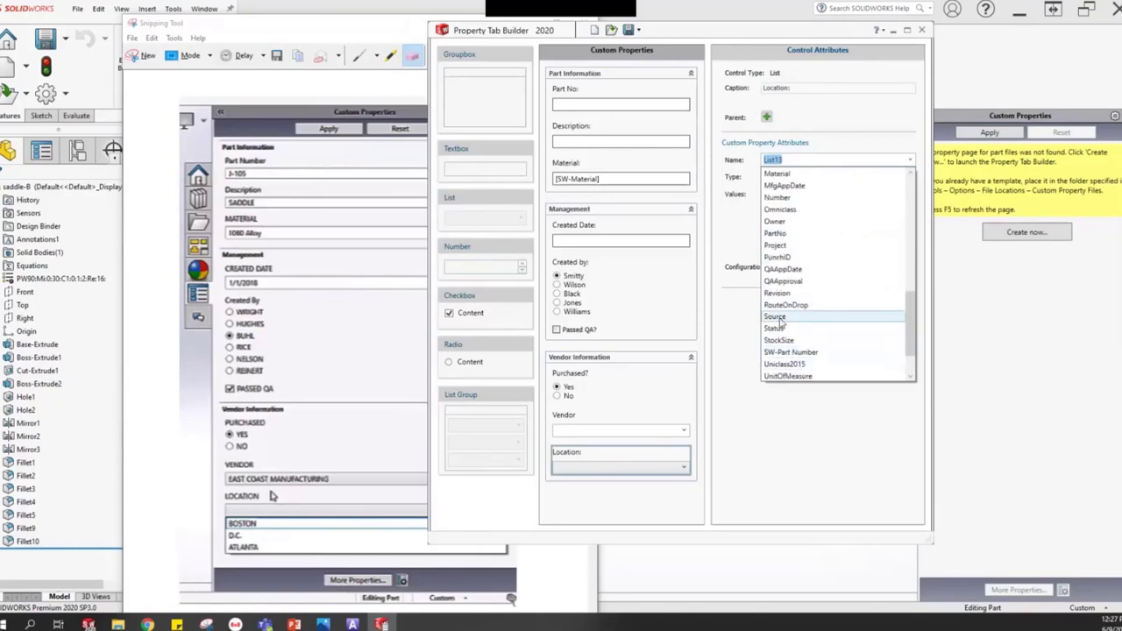
click(780, 318)
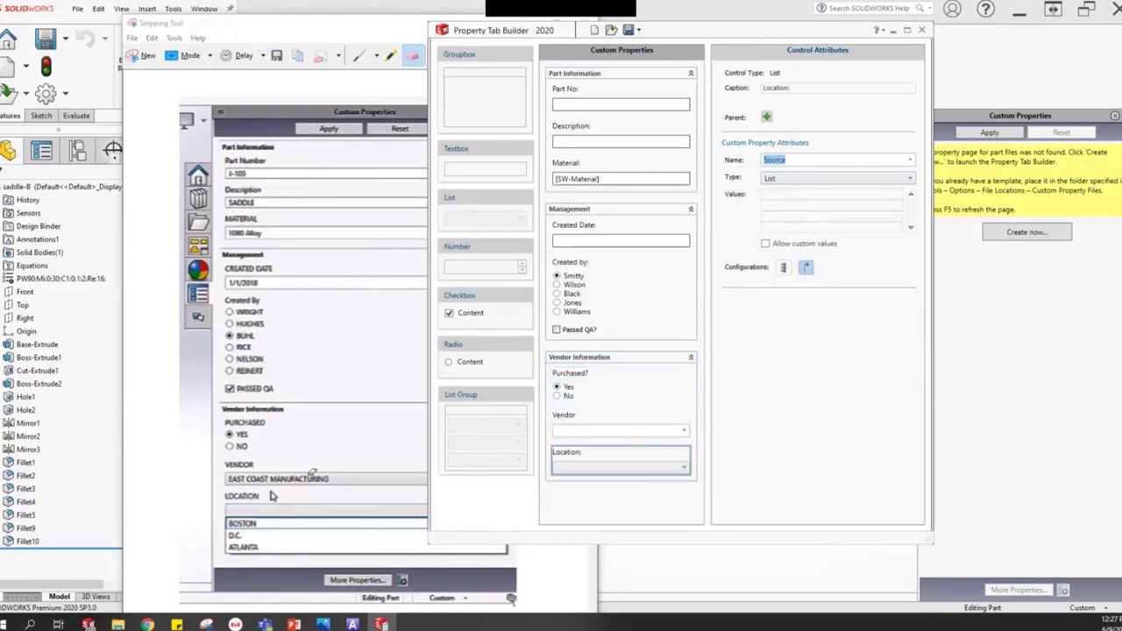
click(255, 540)
click(262, 527)
key(Tab)
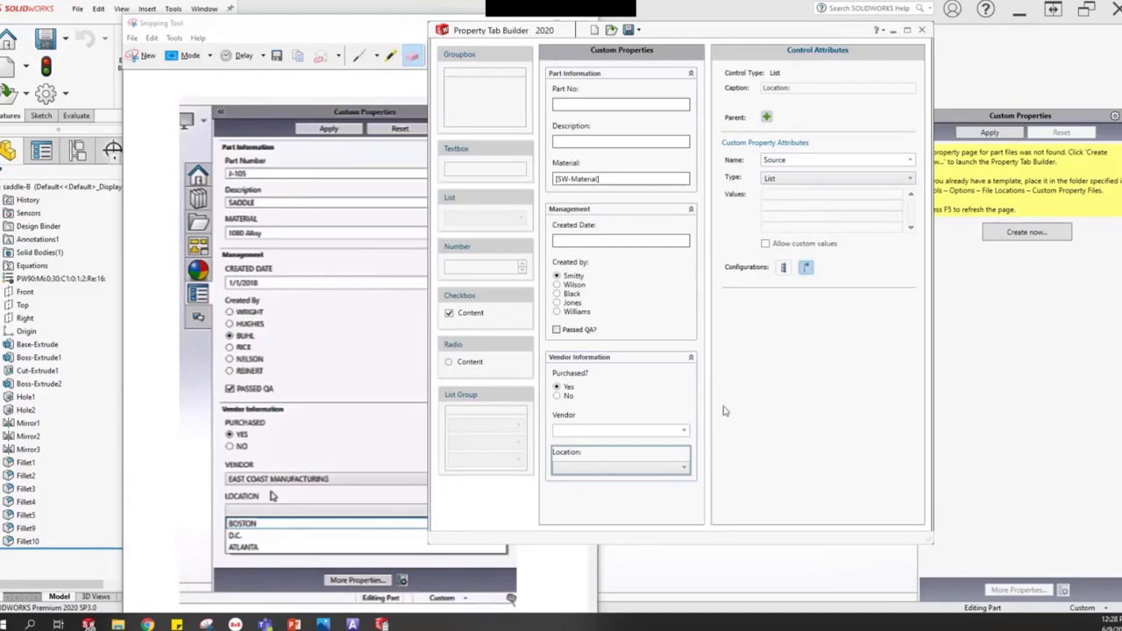
click(829, 215)
click(621, 424)
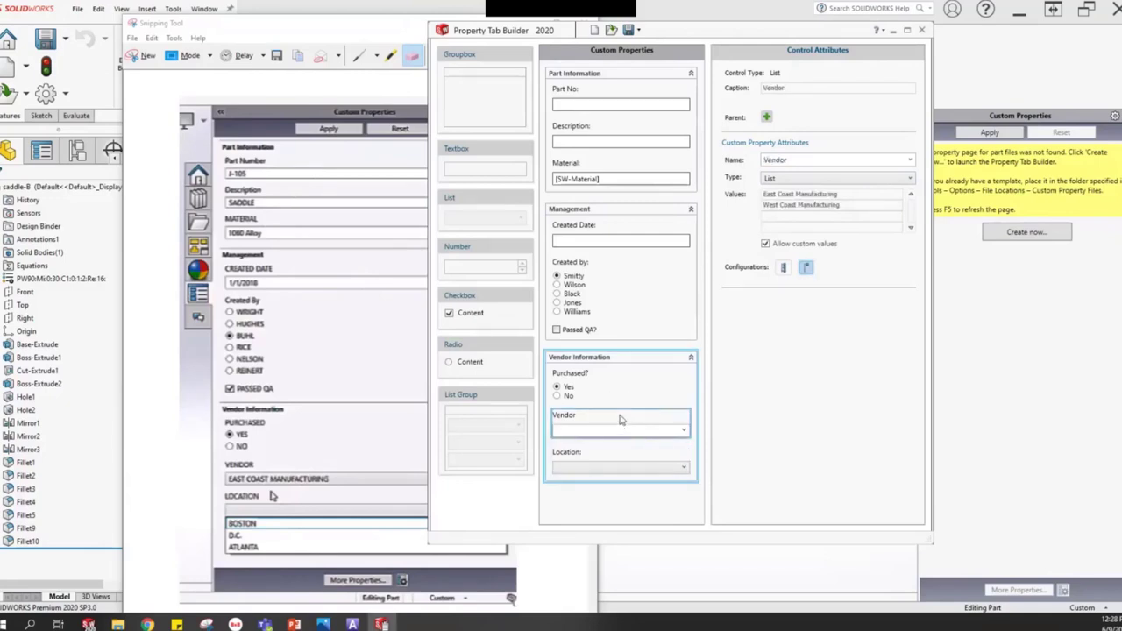
- Assign the Vendor and Location: lists to the visibility condition of the Purchased? control's Yes option
click(601, 386)
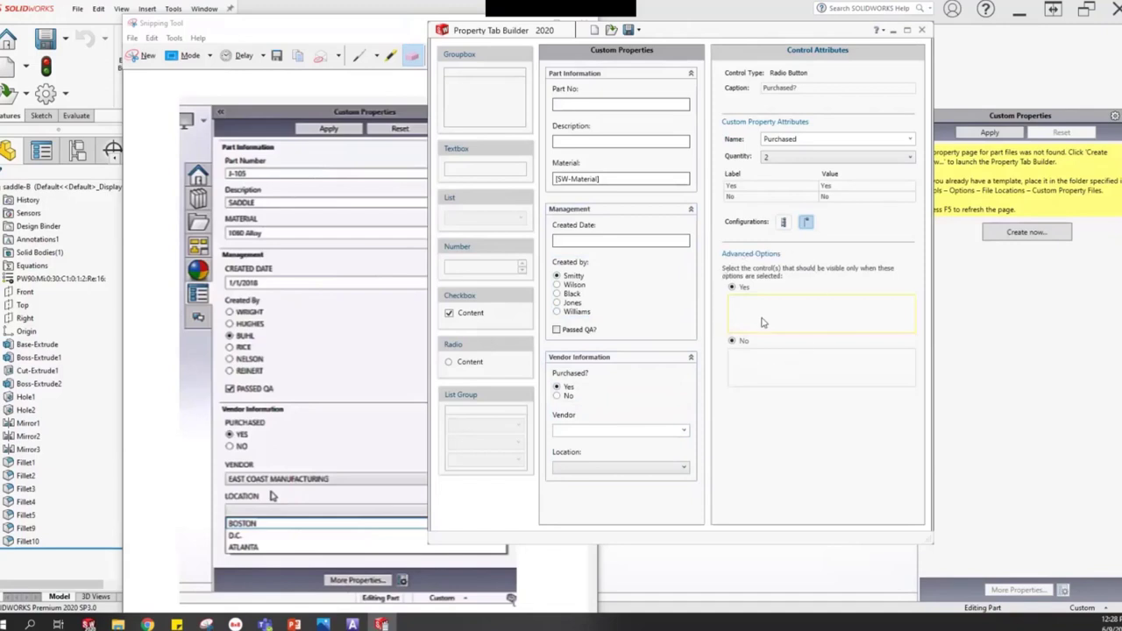
click(614, 422)
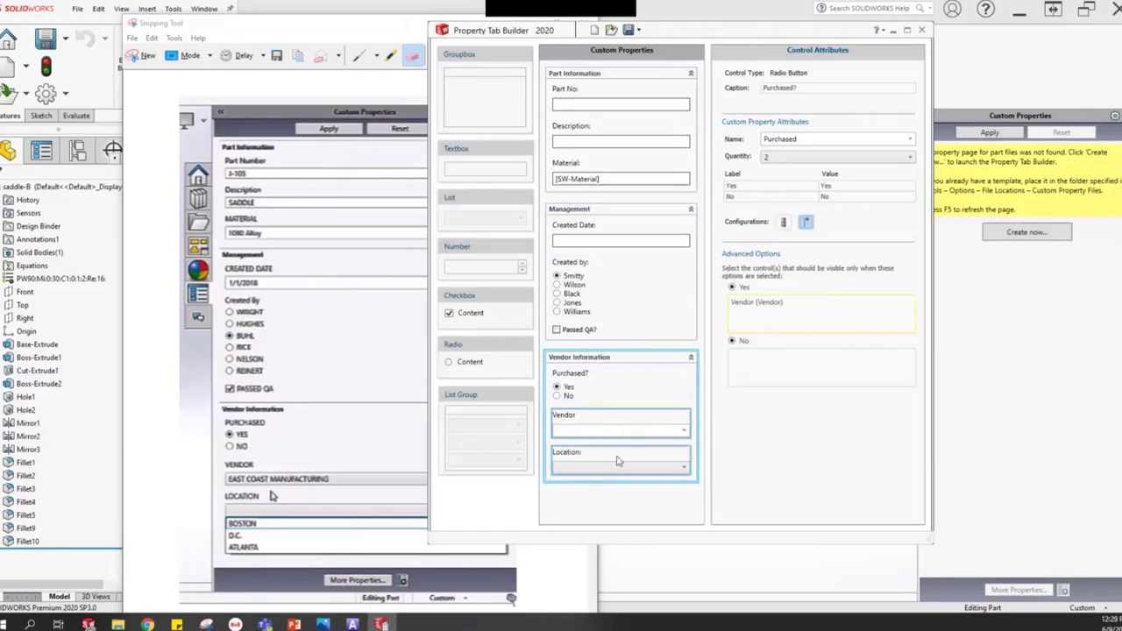
click(618, 461)
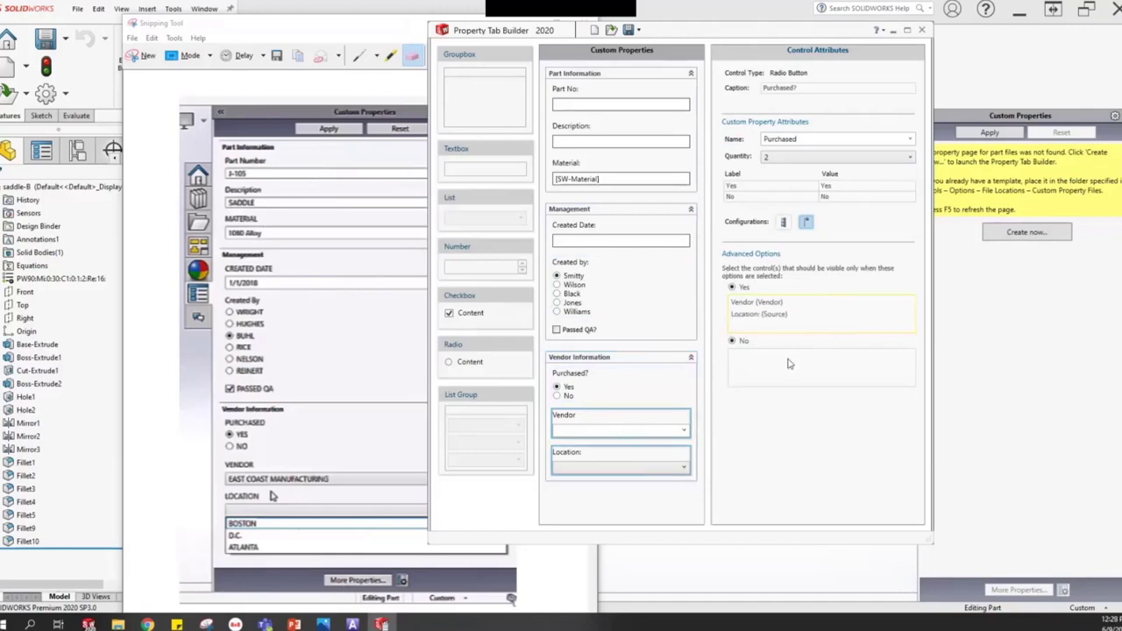
- Select the Location: list in the Vendor Information group and make Vendor its parent
click(755, 367)
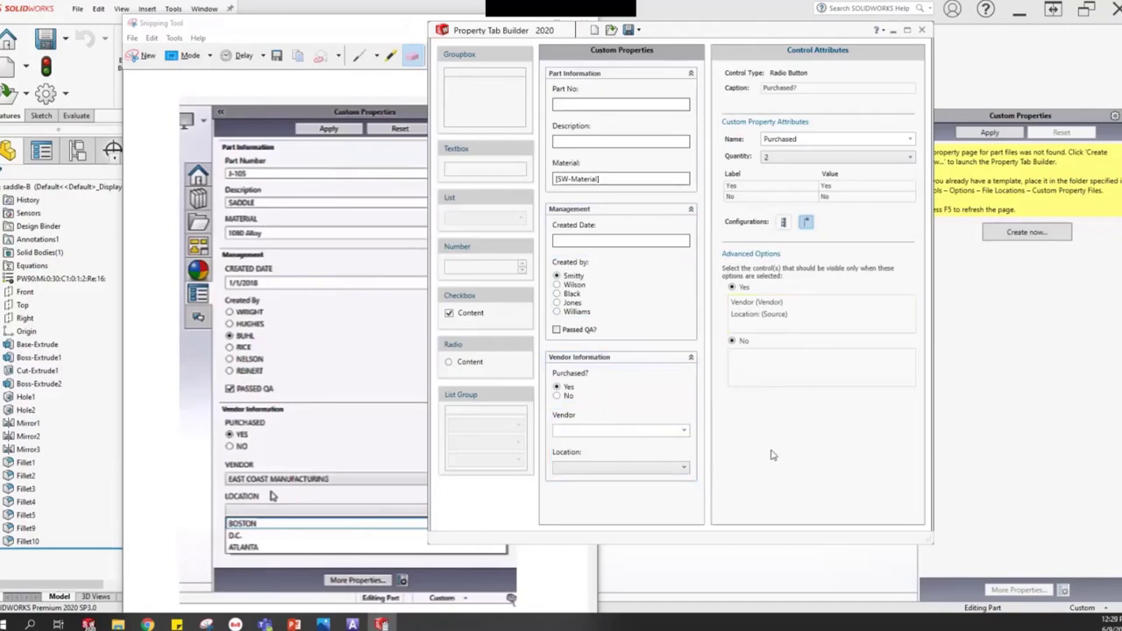
click(610, 462)
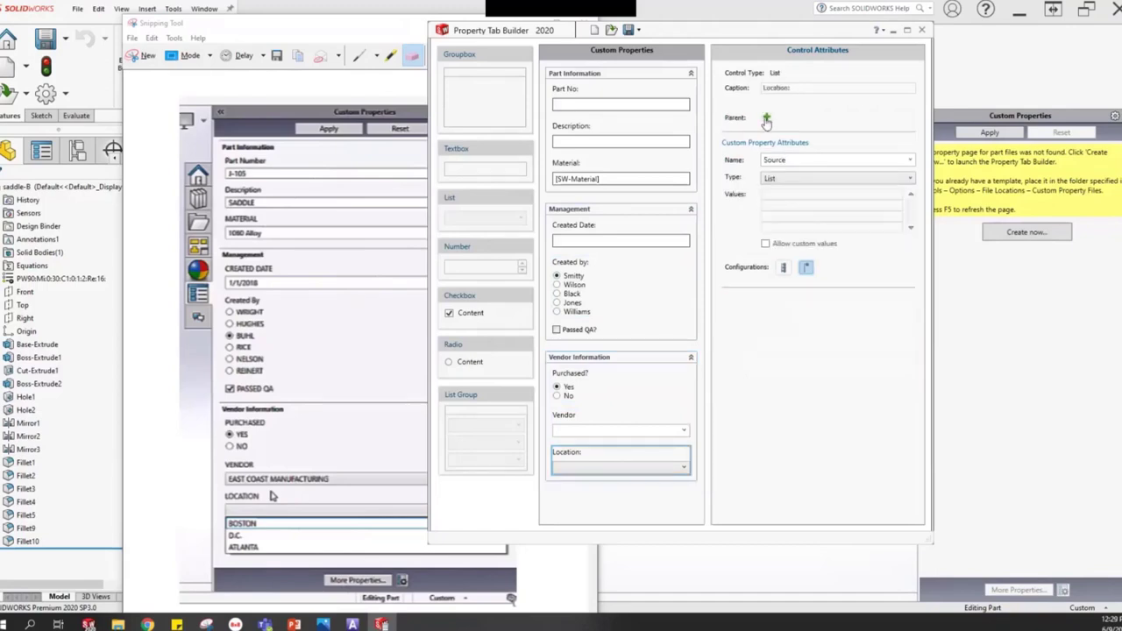
click(595, 468)
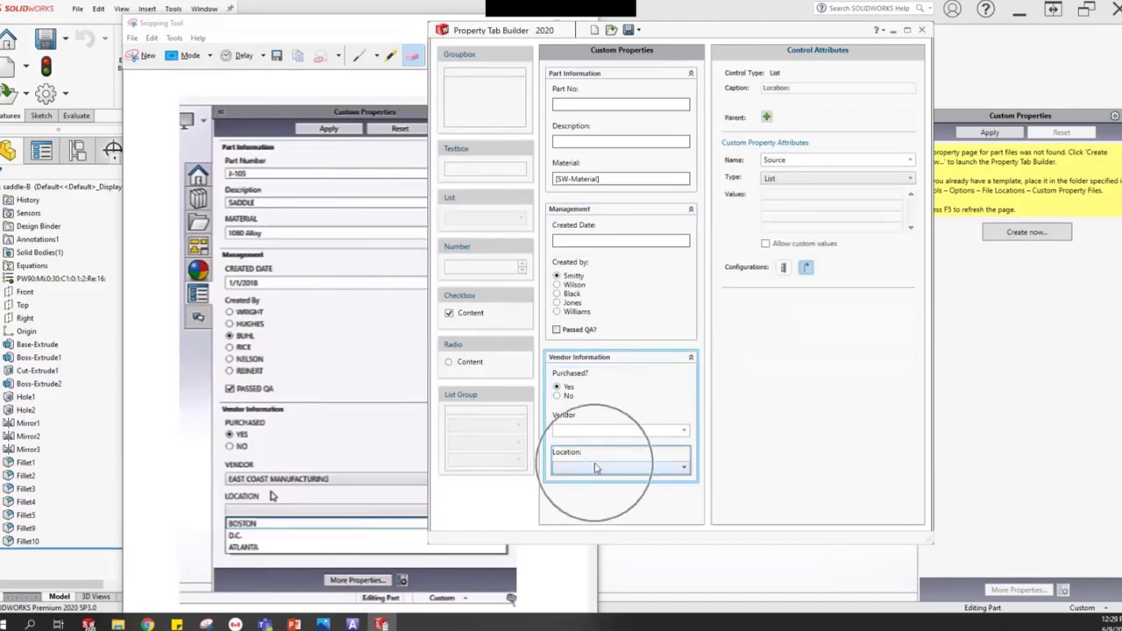
click(769, 119)
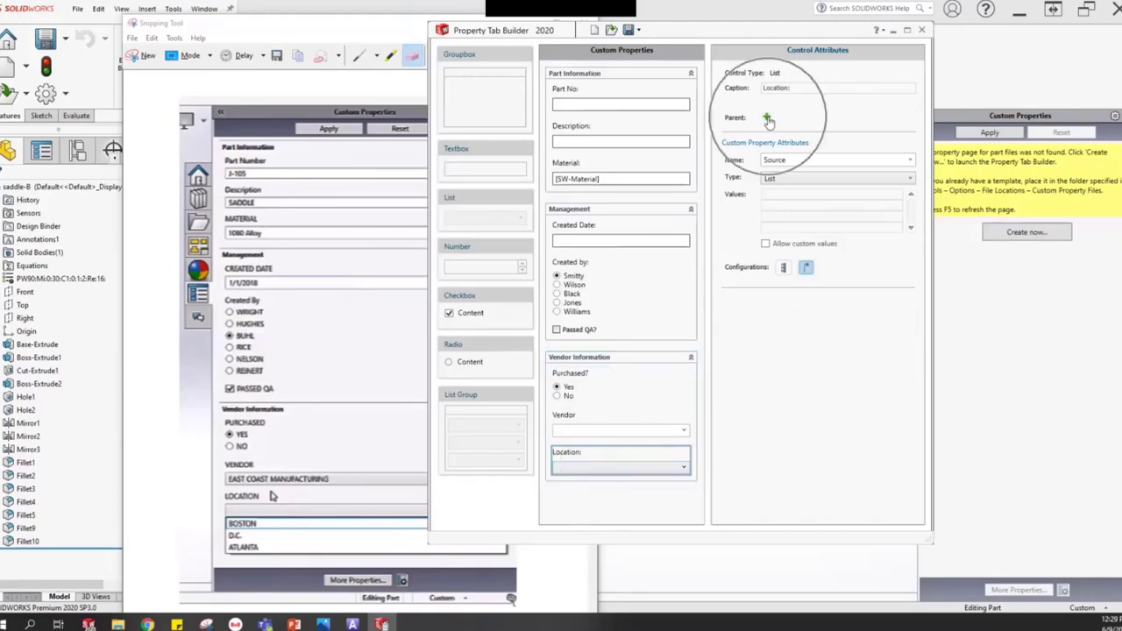
click(768, 119)
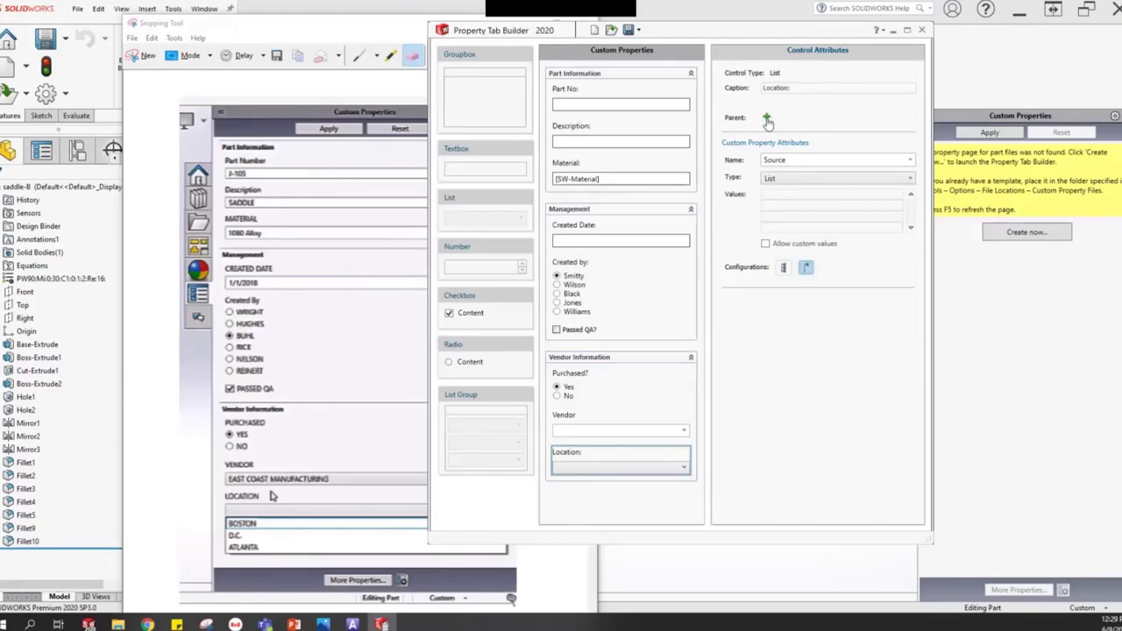
click(641, 470)
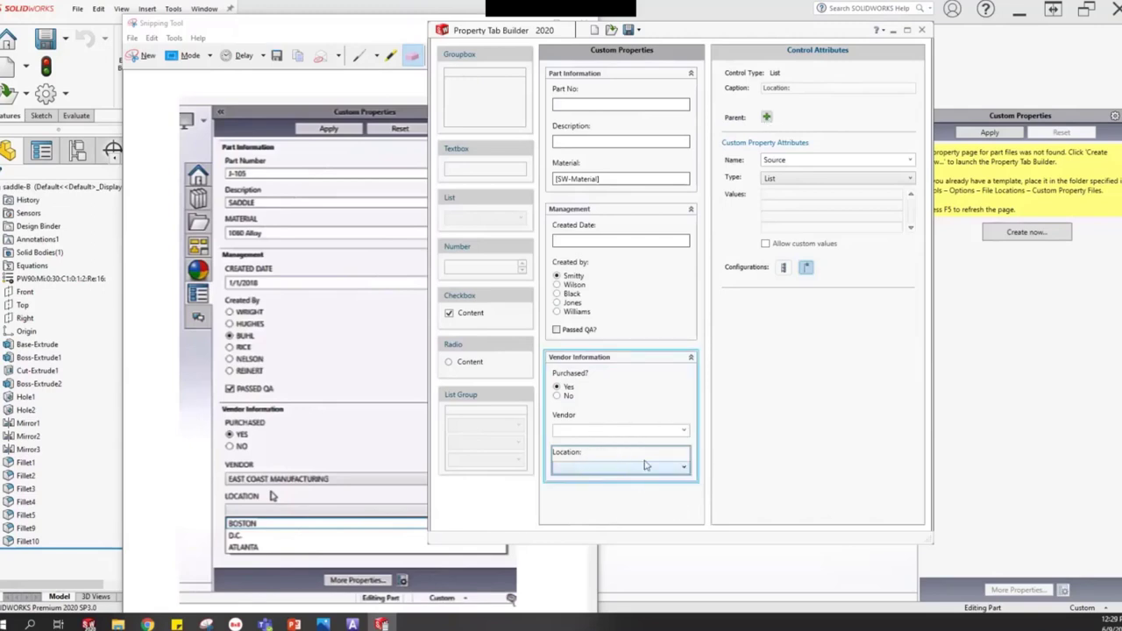
click(627, 425)
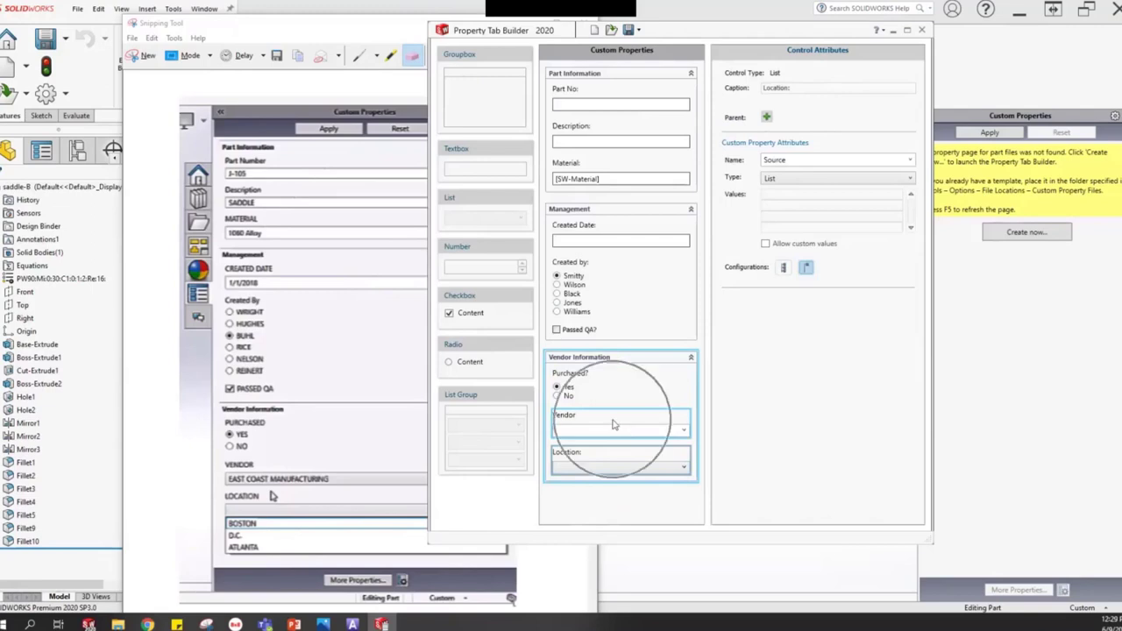
click(768, 119)
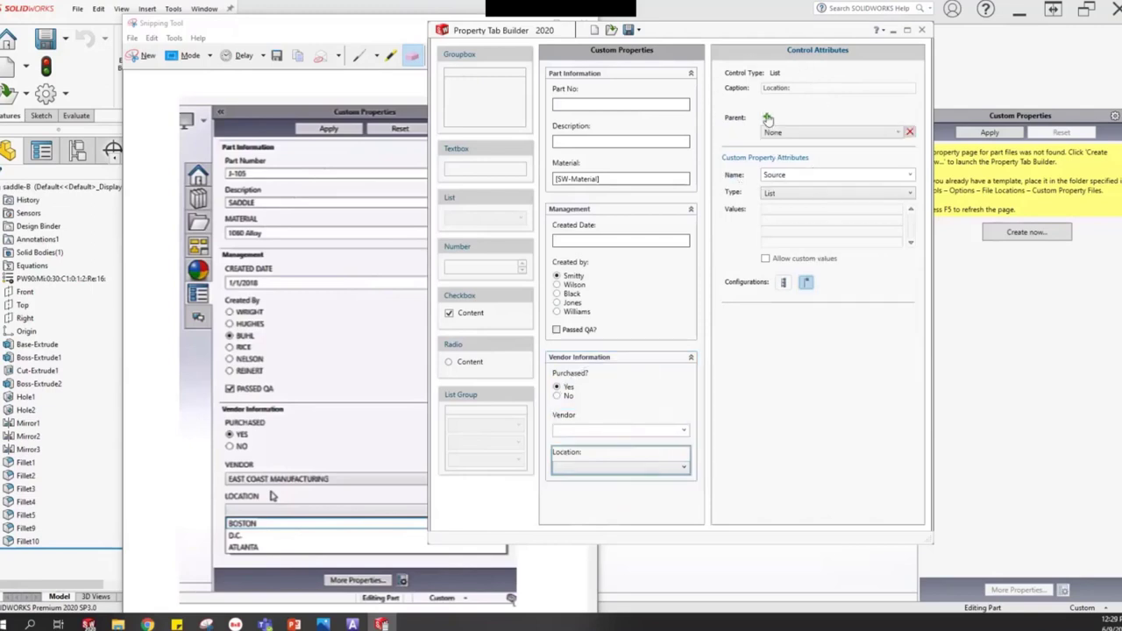
click(898, 132)
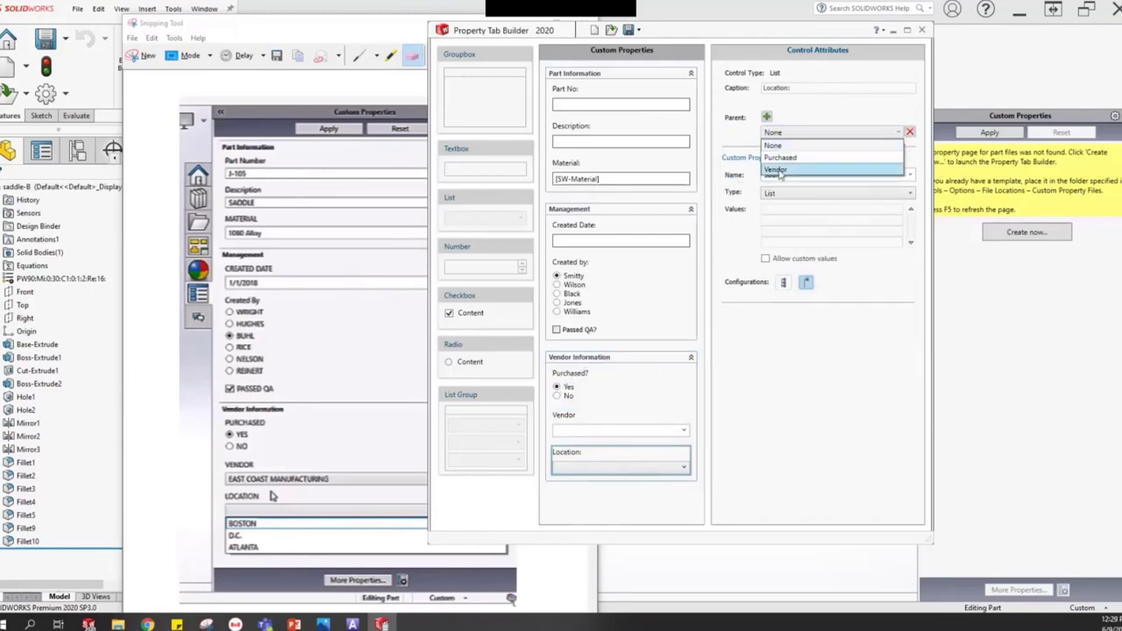
click(780, 170)
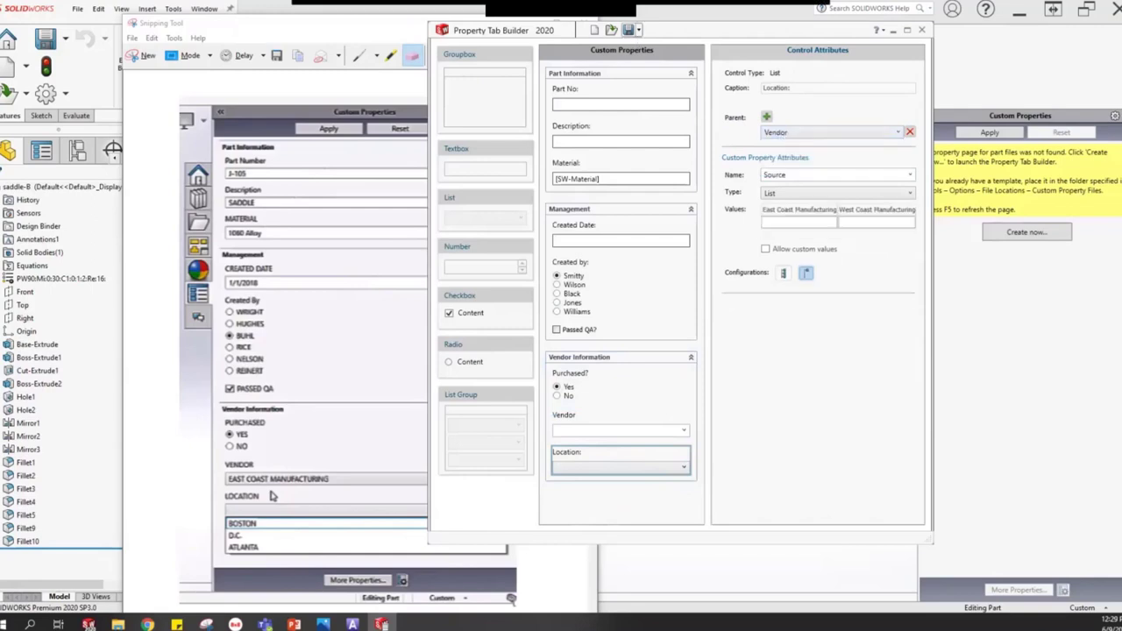
mouse_move(761, 211)
mouse_down()
mouse_move(917, 211)
mouse_move(859, 214)
mouse_up()
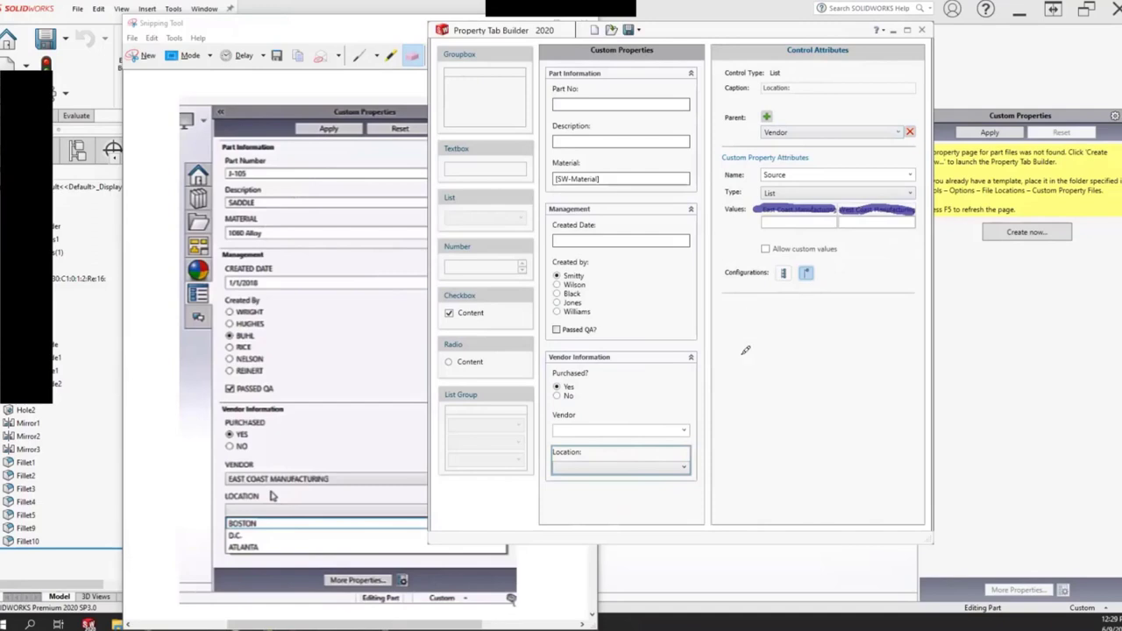
drag(777, 214, 803, 240)
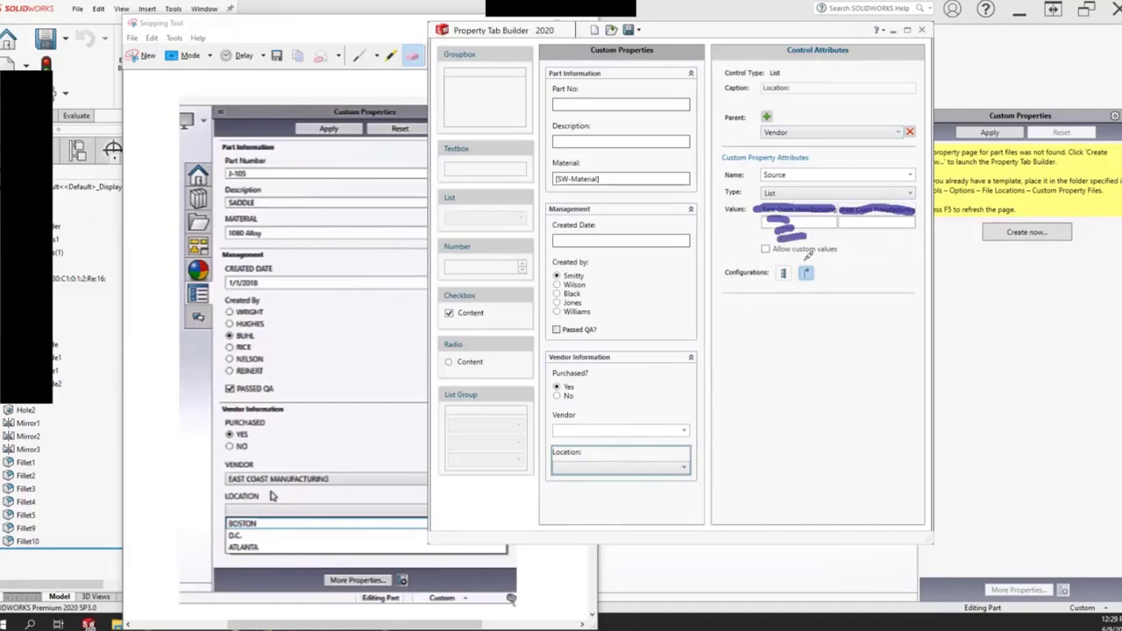
mouse_move(872, 225)
mouse_down()
mouse_move(888, 237)
mouse_move(868, 242)
mouse_up()
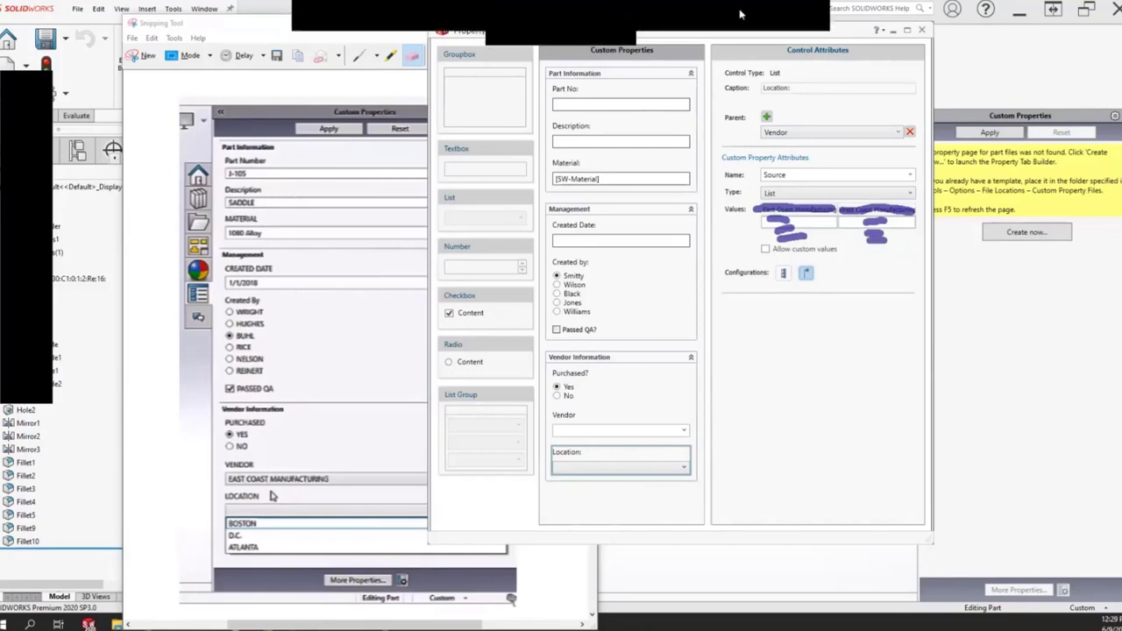
key(Escape)
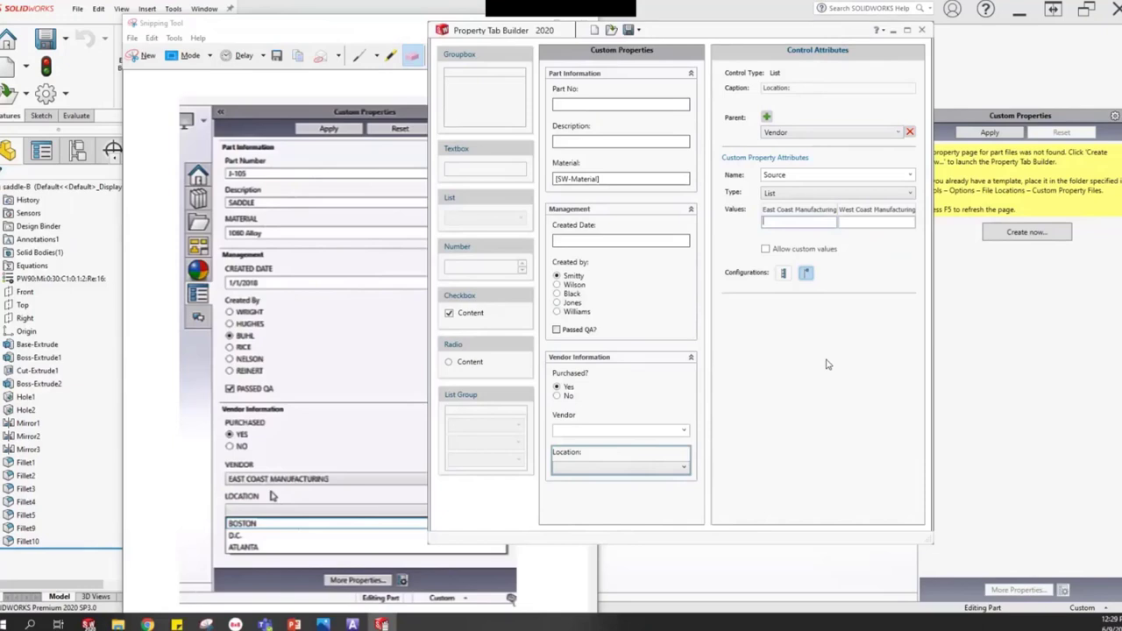
- Enter Atlanta, Baltimore and Charlotte as the Location: values for East Coast Manufacturing
text(Atlanta)
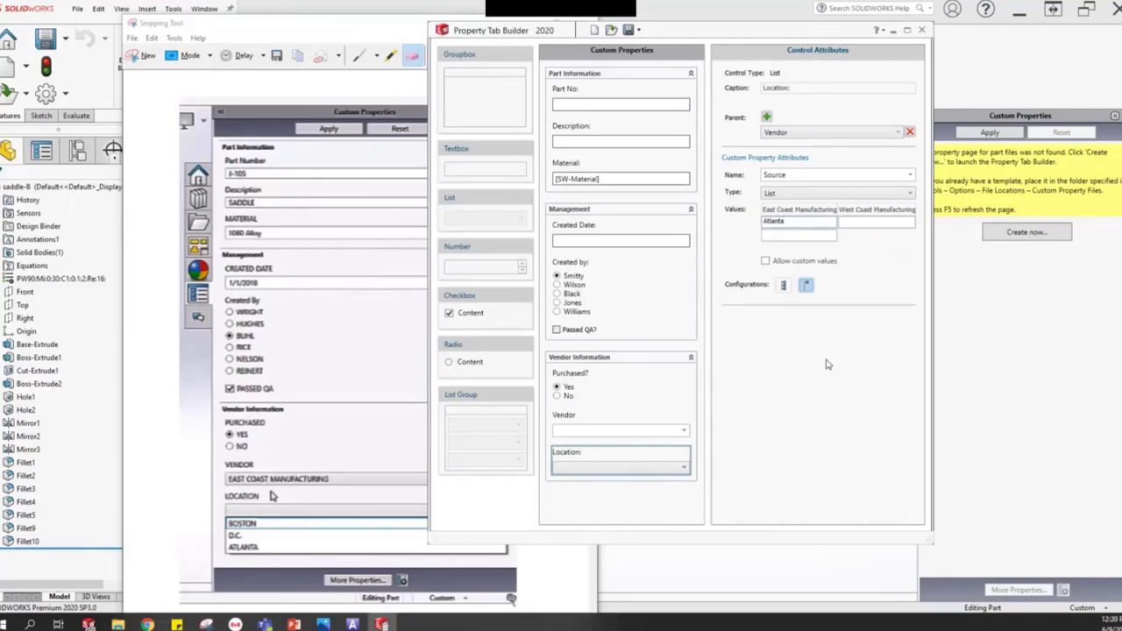
click(801, 235)
text(Baltimore)
key(Return)
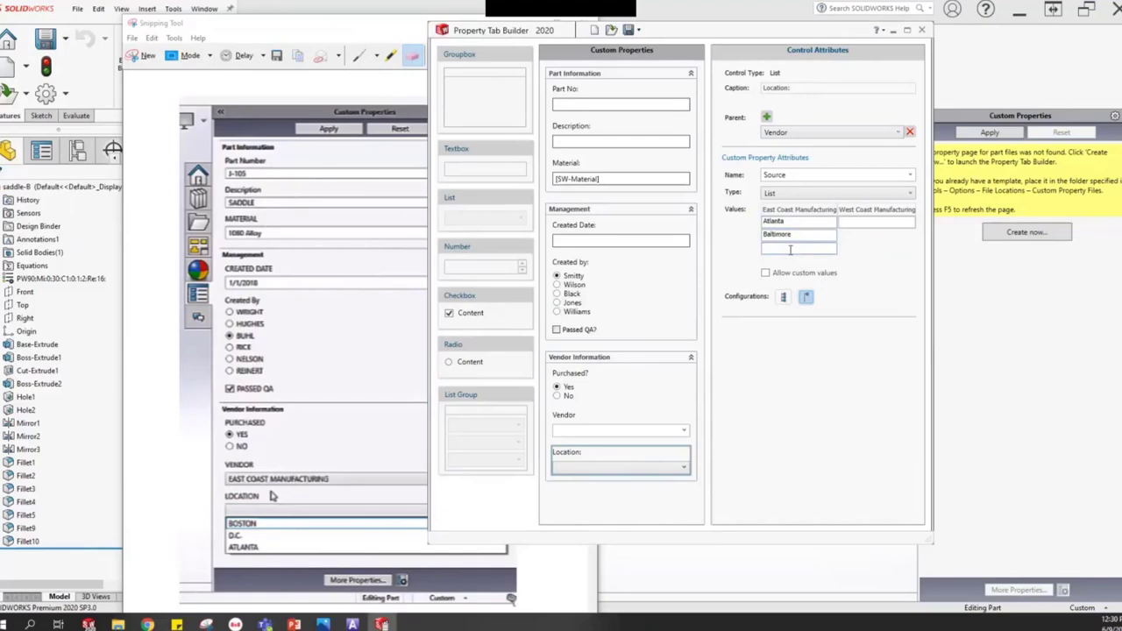
text(A)
key(BackSpace)
text(Charlotte)
- Enter Sacramento, LA and Portland as the Location: values for West Coast Manufacturing
click(872, 222)
text(Sacramento)
key(Return)
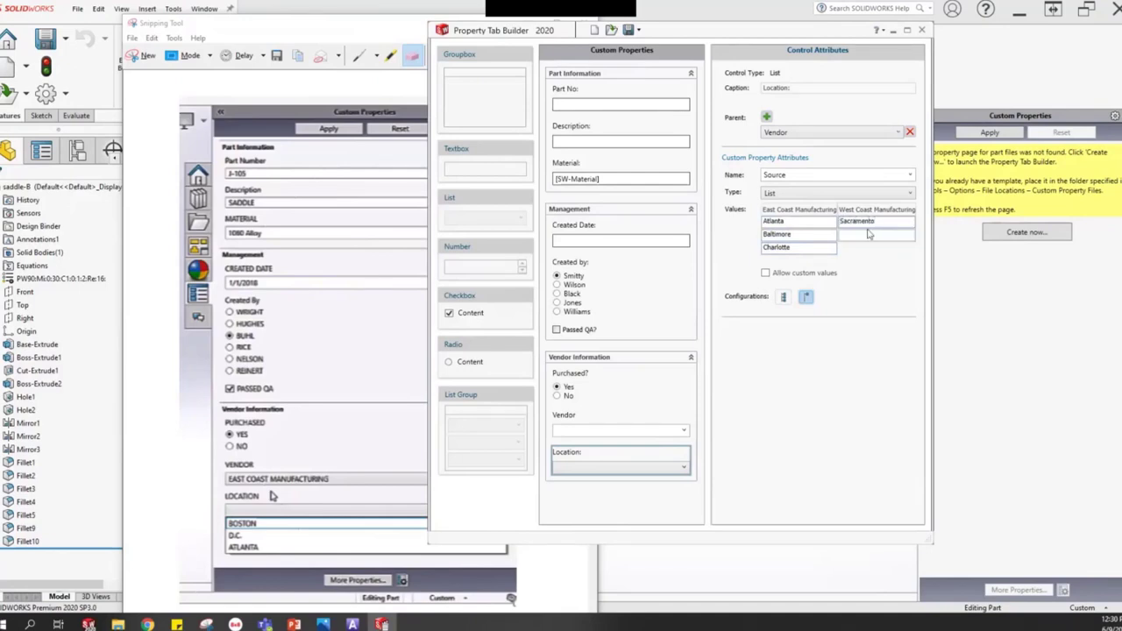
text(LA)
key(Return)
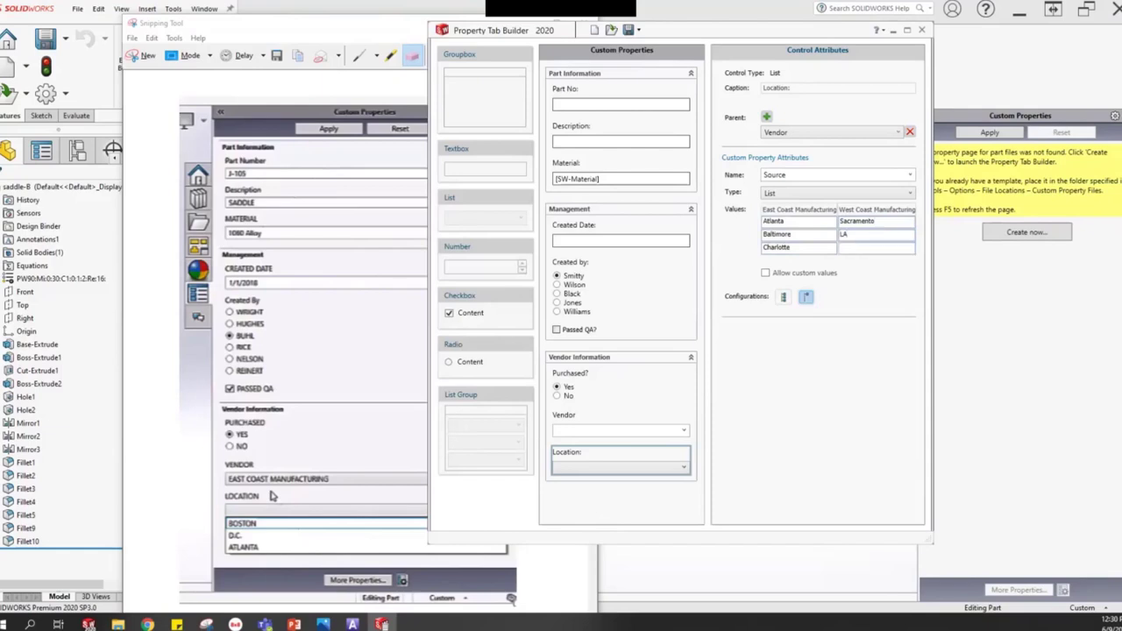
text(Portland)
key(Return)
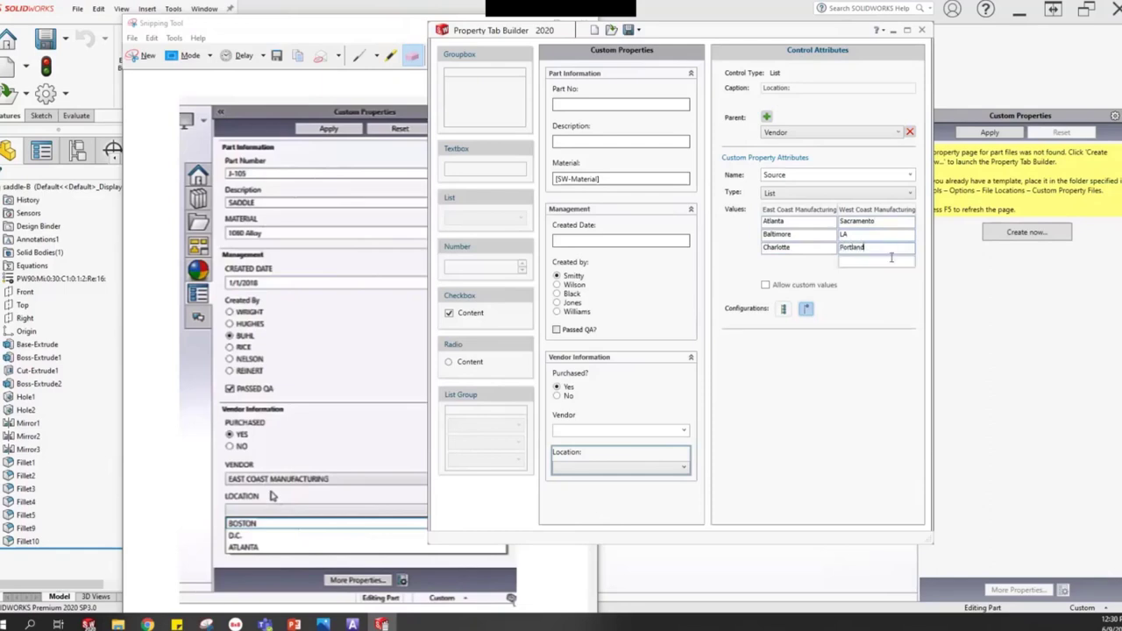
click(875, 262)
- Examine the List and Excel File type options for the Location: list's values, keeping List
click(906, 178)
click(906, 178)
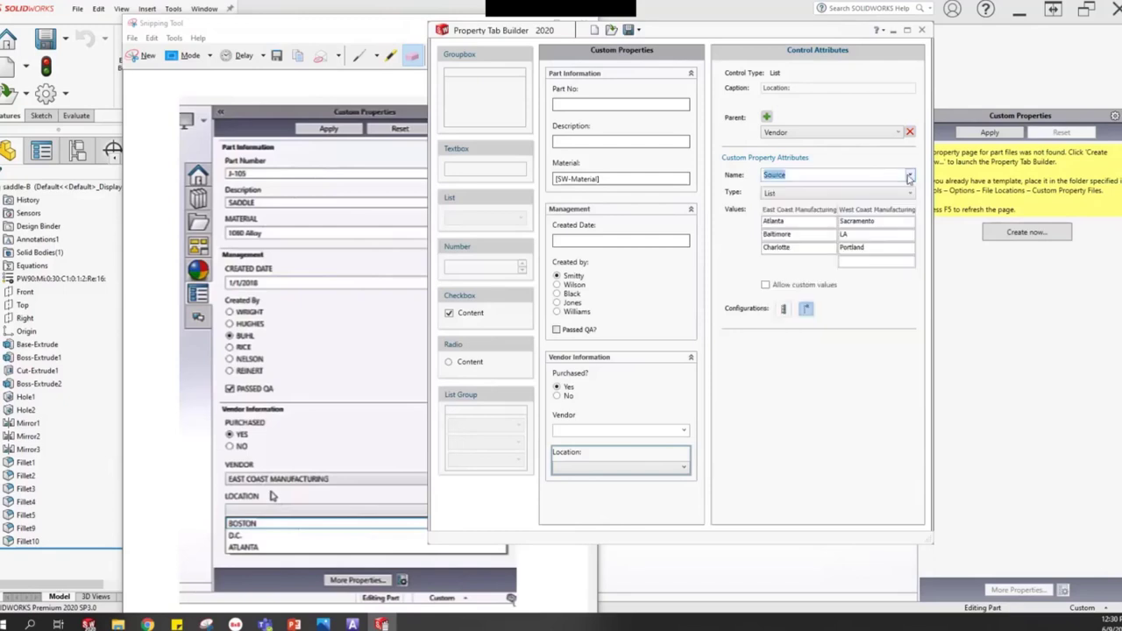
click(783, 194)
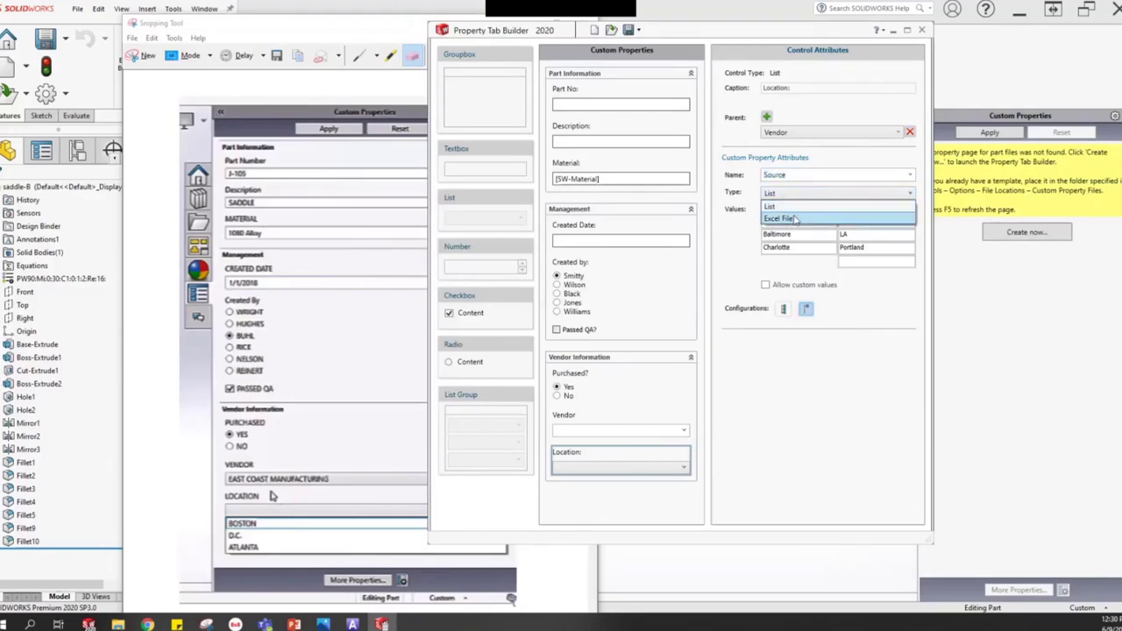
click(793, 207)
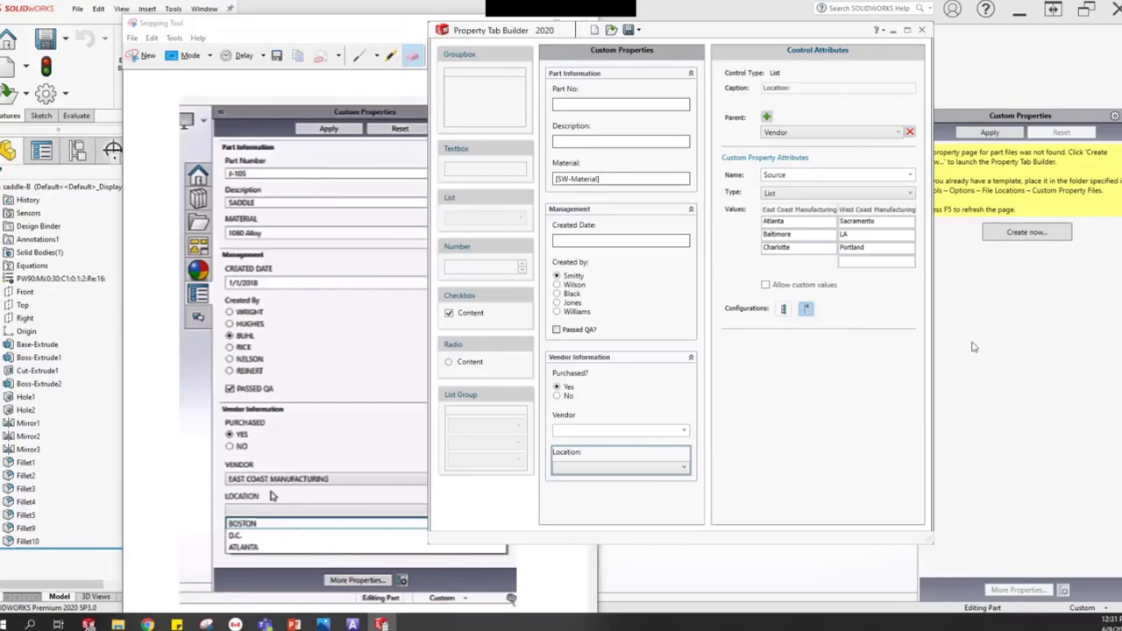
click(1043, 354)
click(910, 194)
click(786, 220)
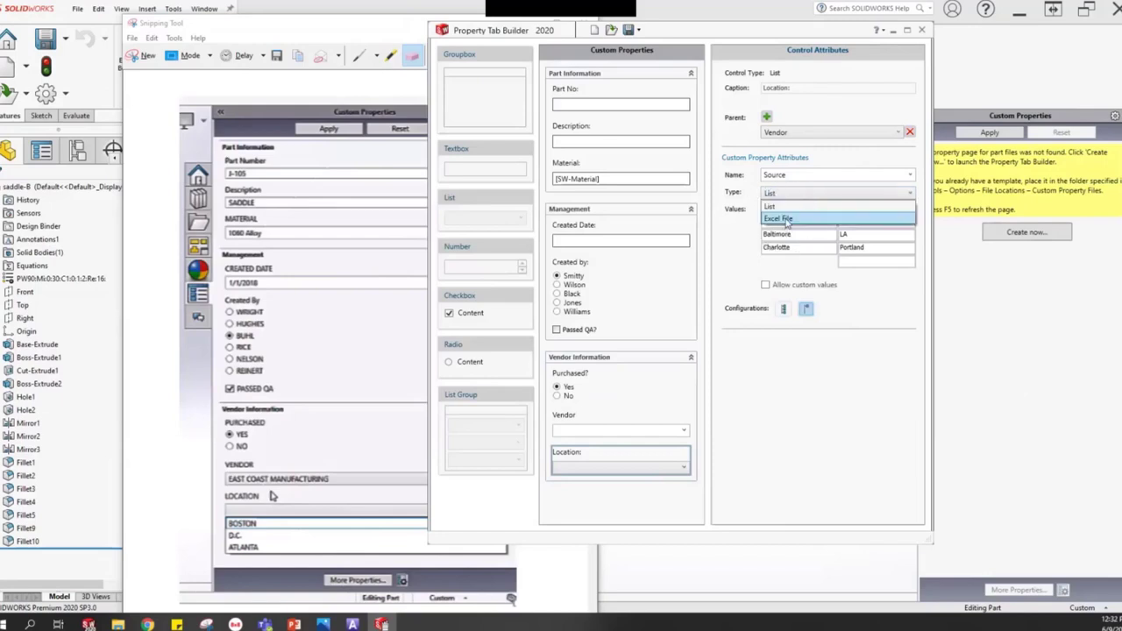
click(791, 206)
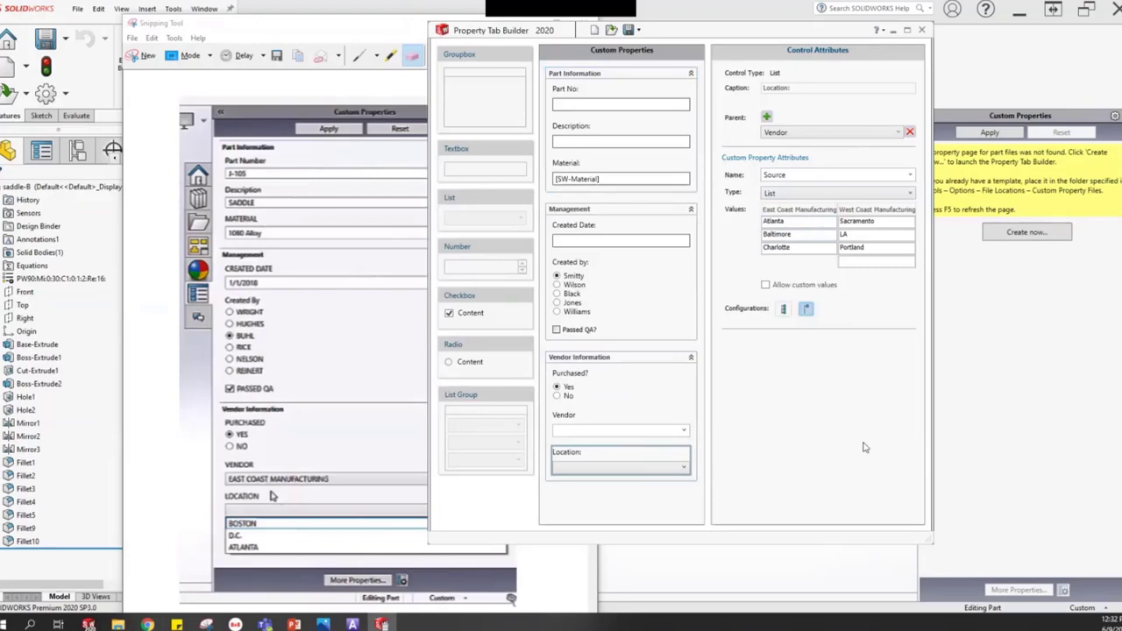
click(1046, 346)
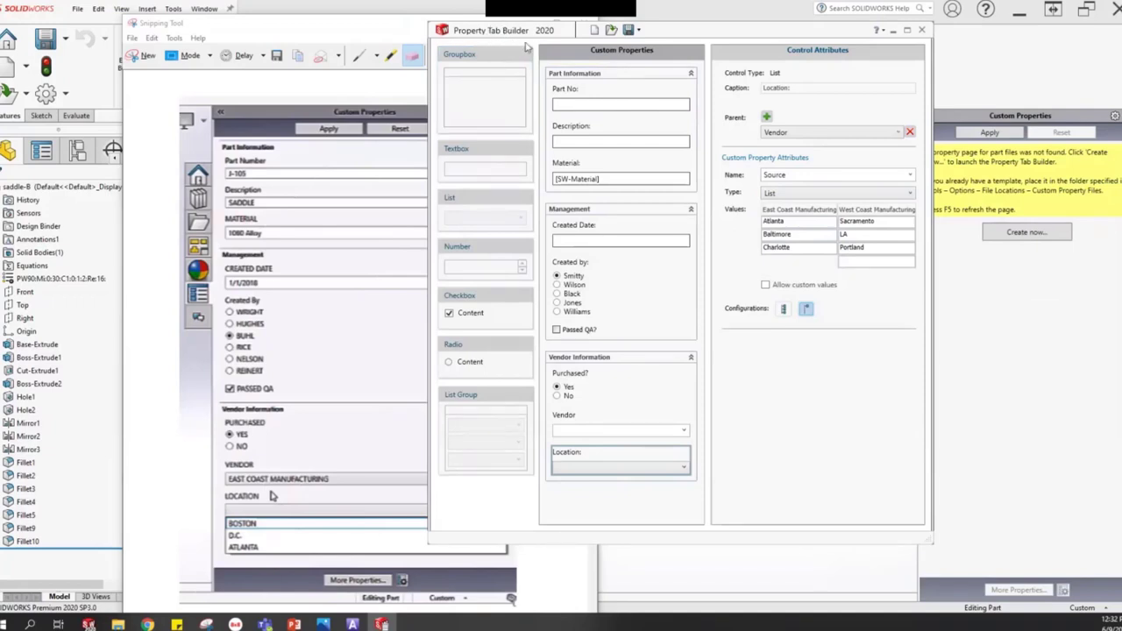
- Cancel saving the properties template, then put away the reference image and Property Tab Builder windows to return to the SOLIDWORKS part
click(629, 31)
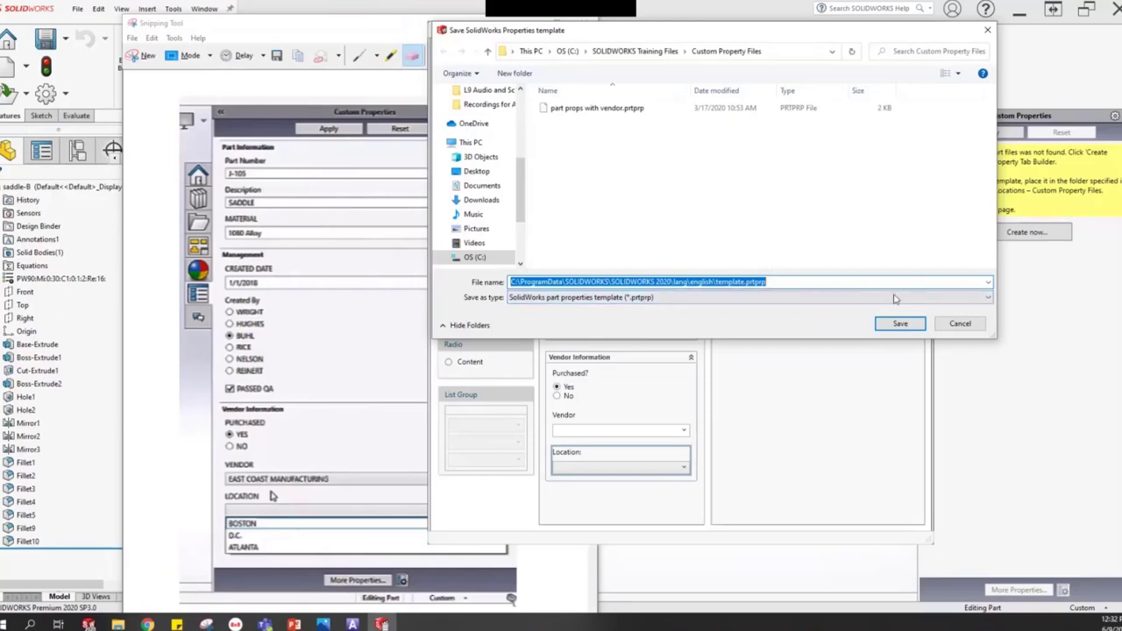
click(961, 325)
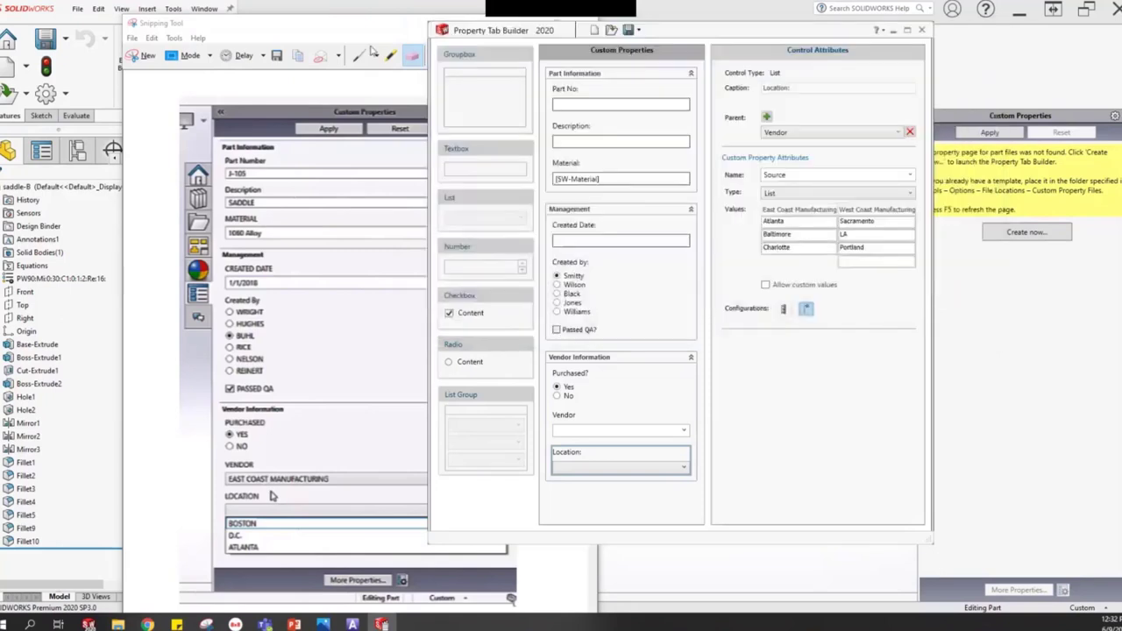
click(556, 28)
click(530, 24)
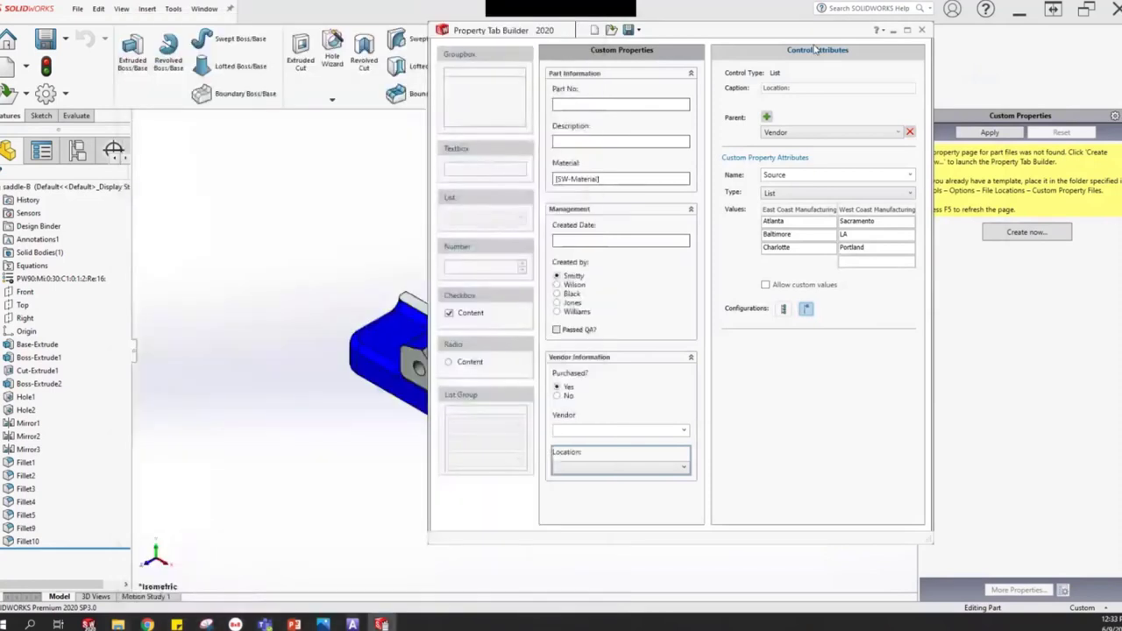
click(892, 32)
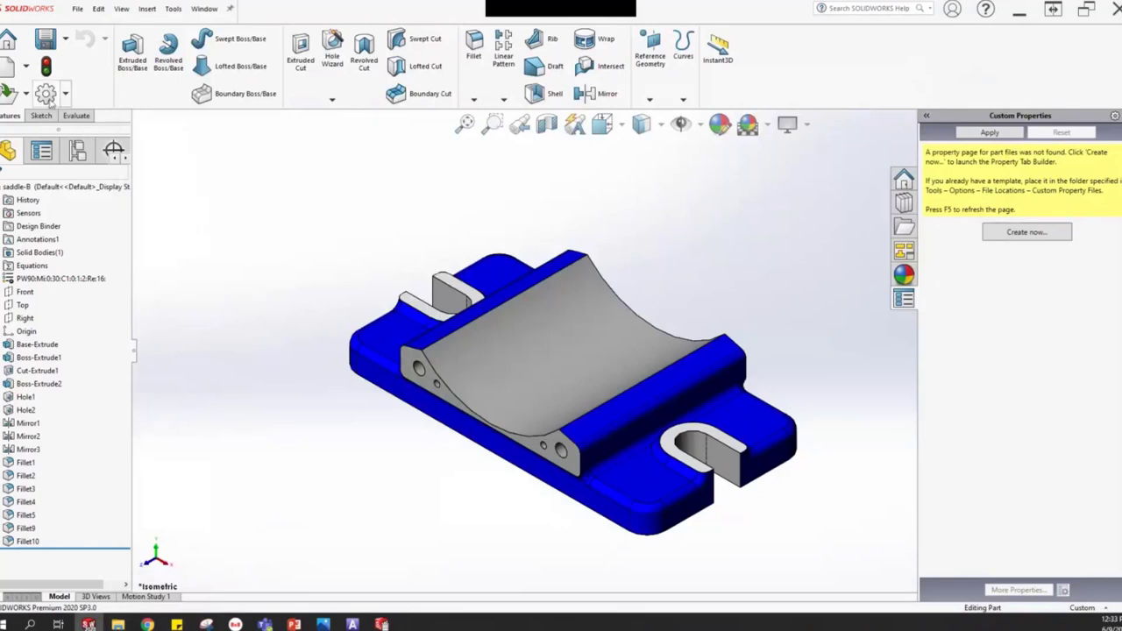
- Check which folder is set for Custom Property Files under the File Locations system options, keeping the existing path
click(47, 93)
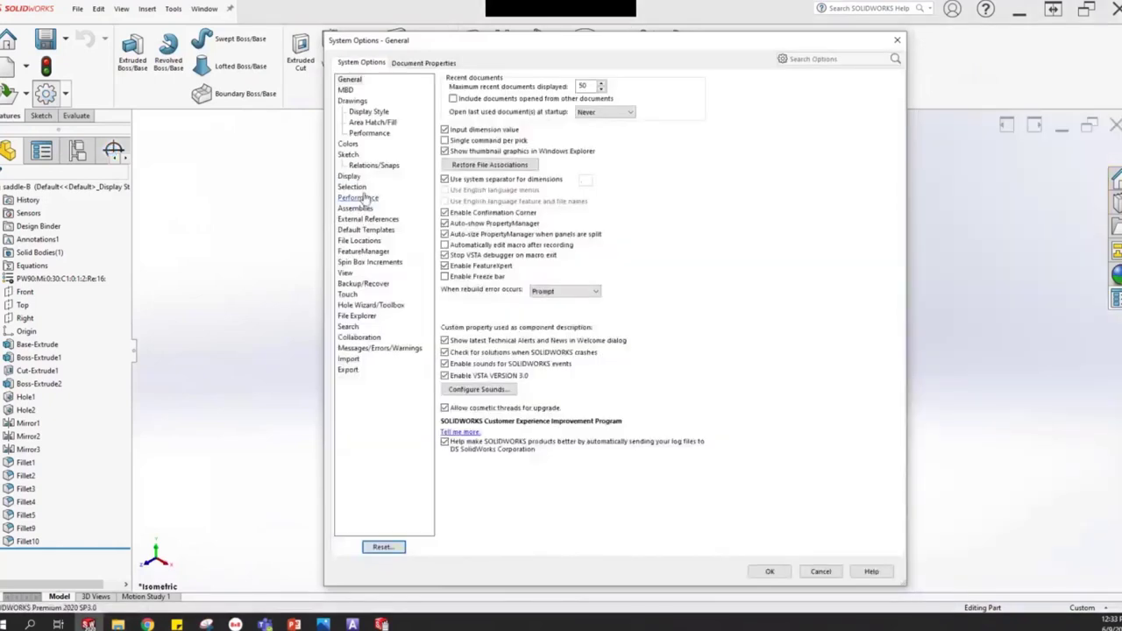
click(358, 241)
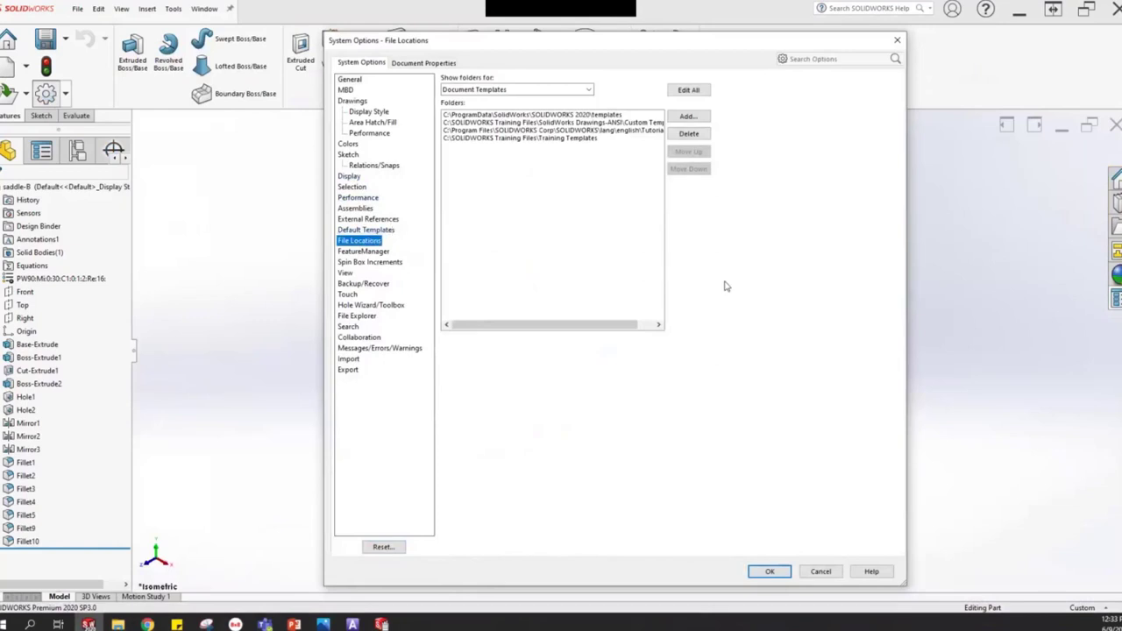
click(579, 89)
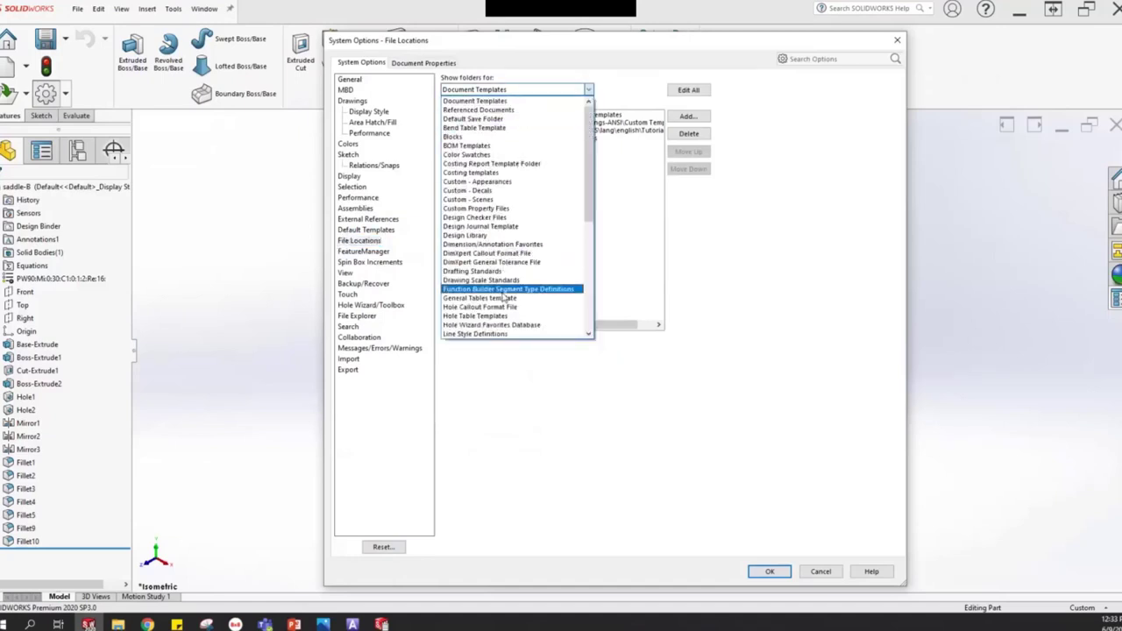
scroll(502, 293, down, 1)
scroll(502, 300, up, 1)
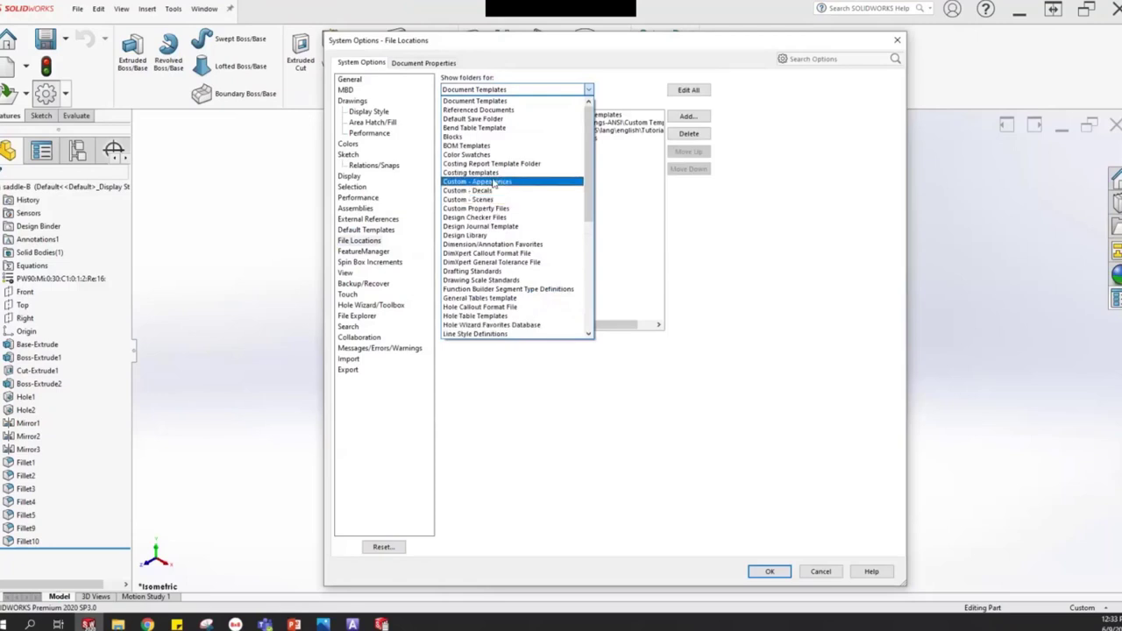
click(495, 211)
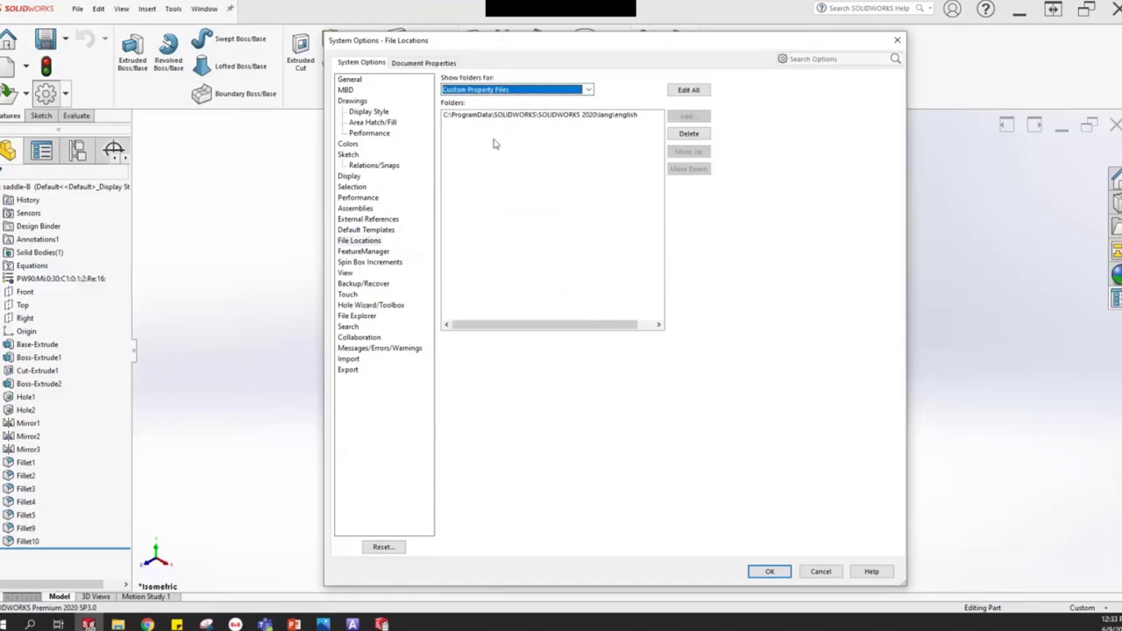
click(450, 122)
click(531, 159)
click(549, 120)
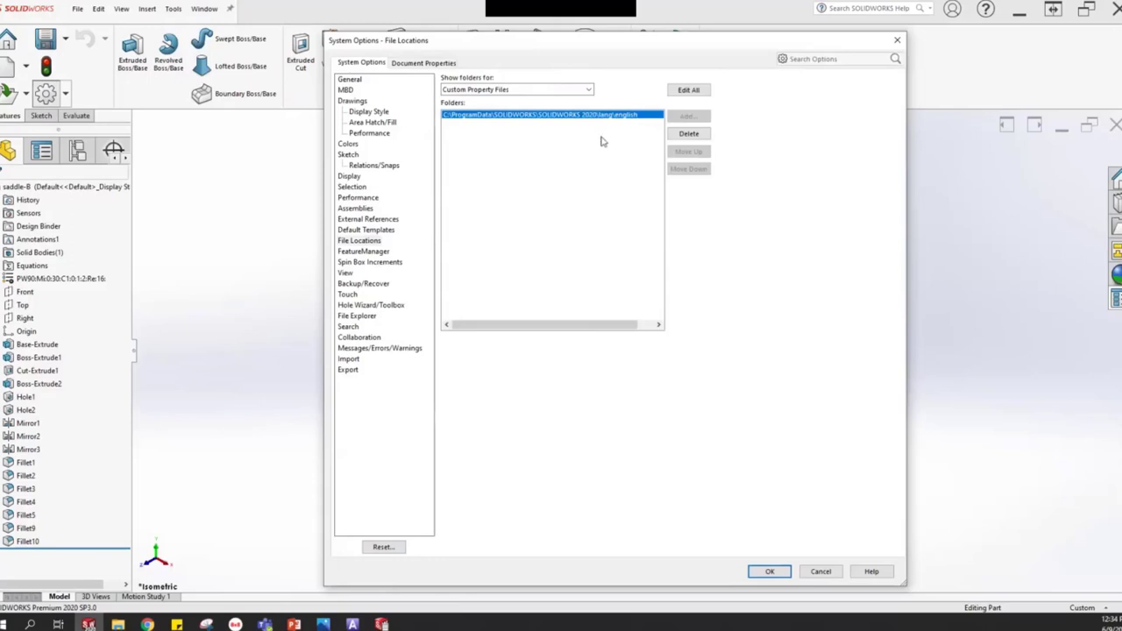
click(769, 572)
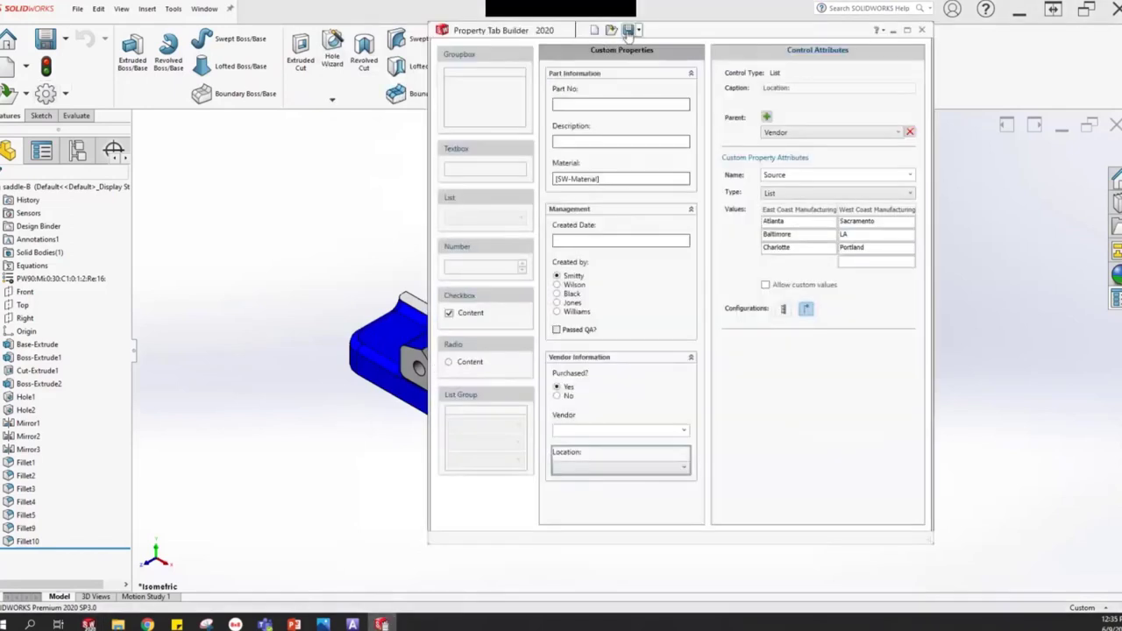
- Save the properties template as "company part properties tab" in C:\ProgramData\SOLIDWORKS\SOLIDWORKS 2020\lang\english
click(627, 31)
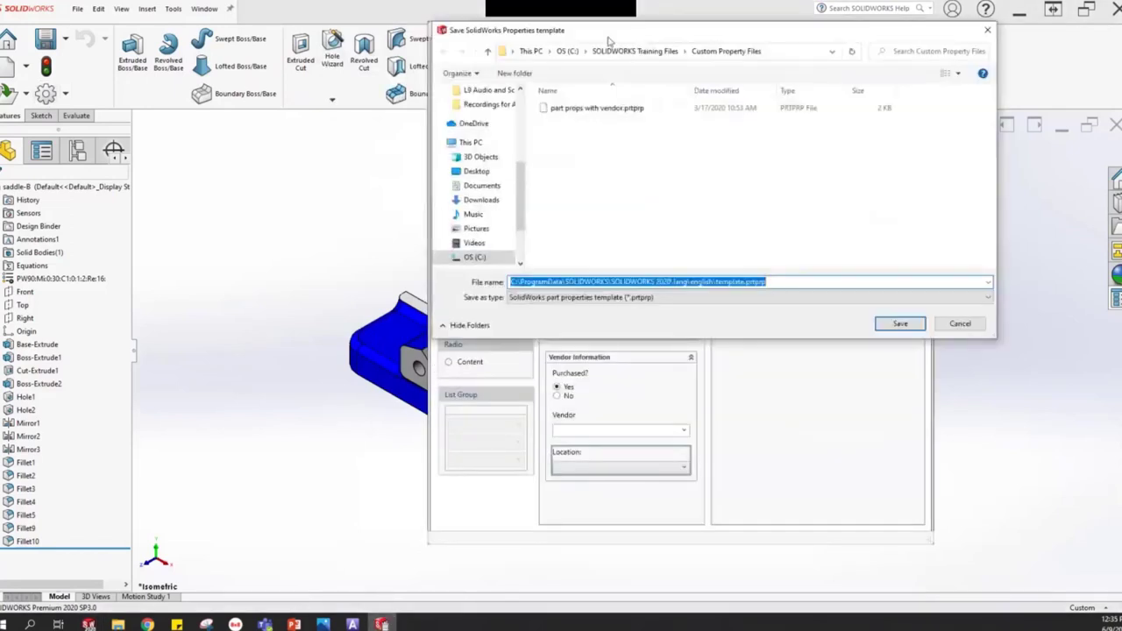
click(567, 51)
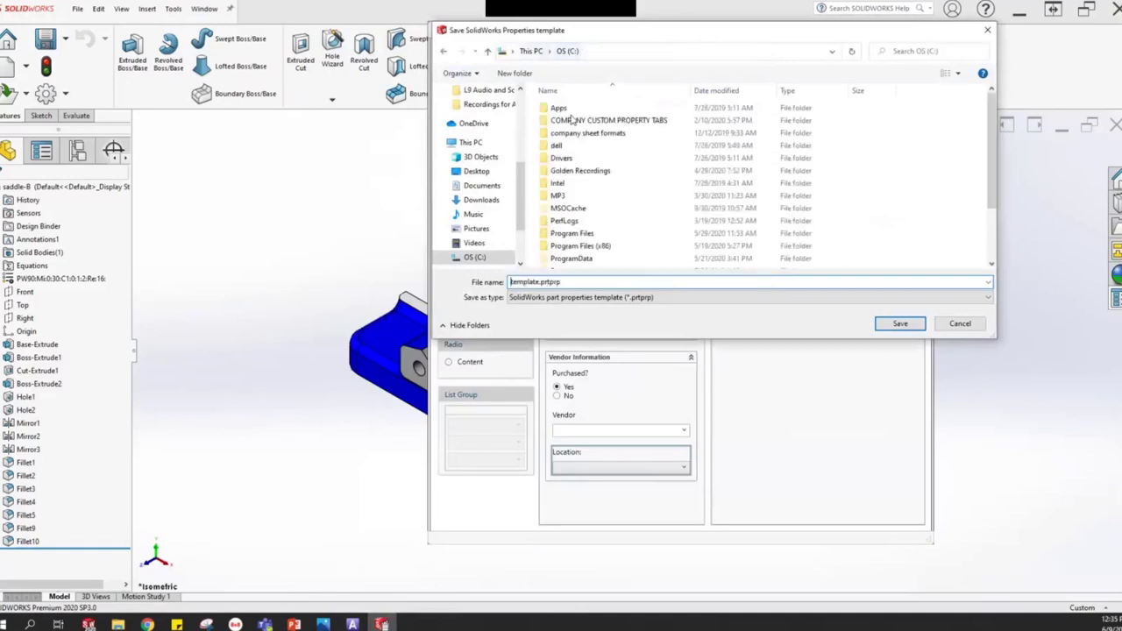
double_click(572, 259)
scroll(572, 249, down, 3)
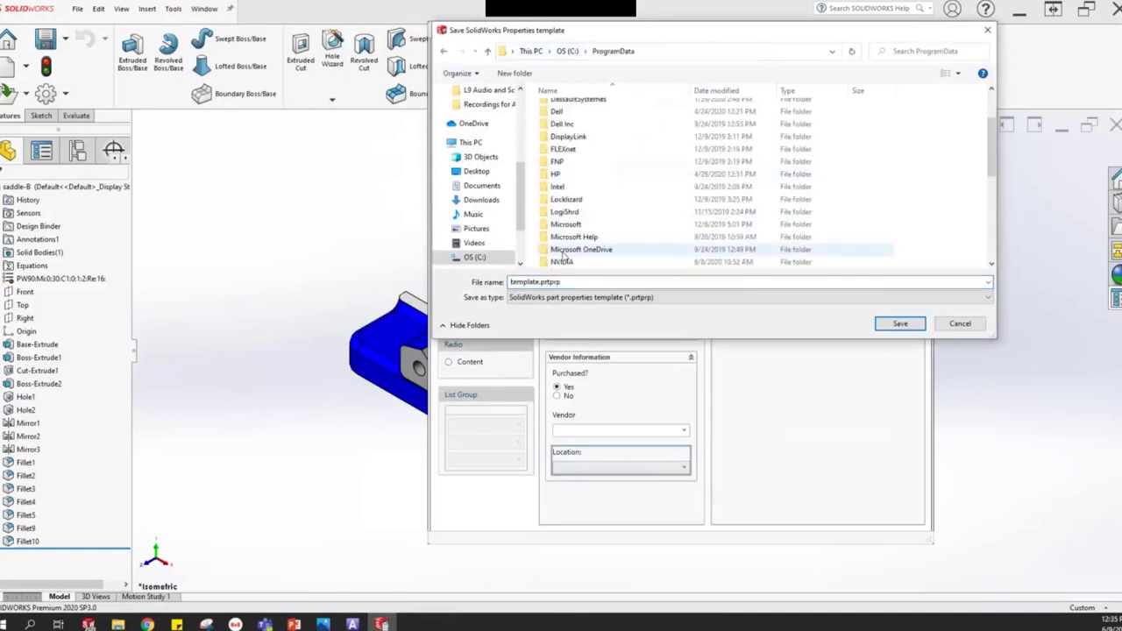
scroll(571, 259, down, 2)
double_click(575, 250)
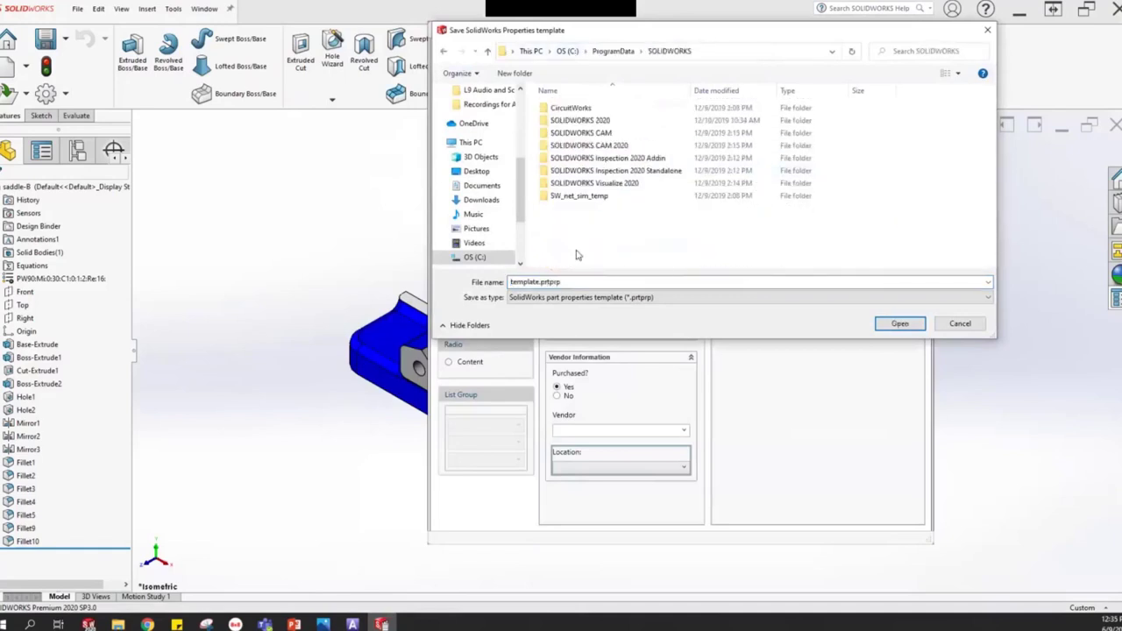
double_click(588, 123)
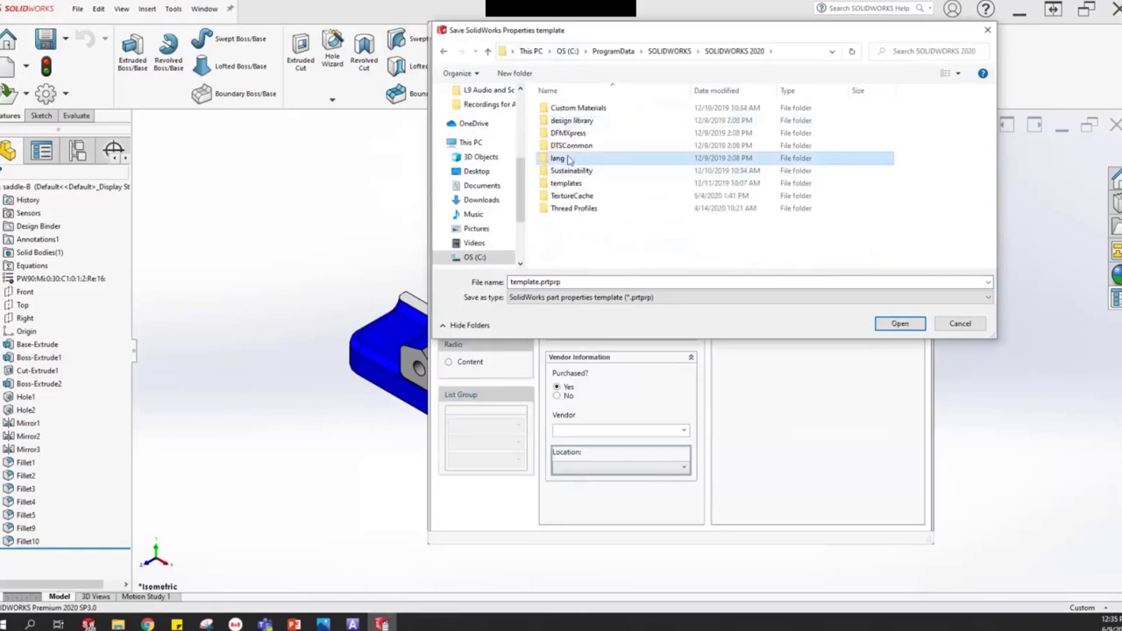
double_click(565, 158)
double_click(563, 145)
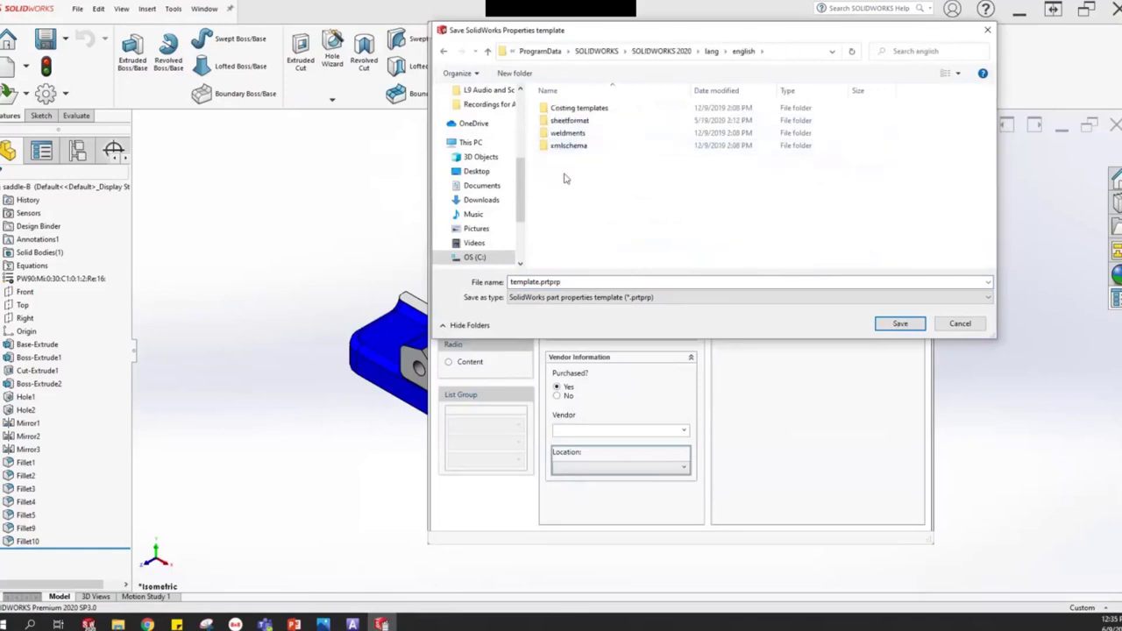
double_click(580, 282)
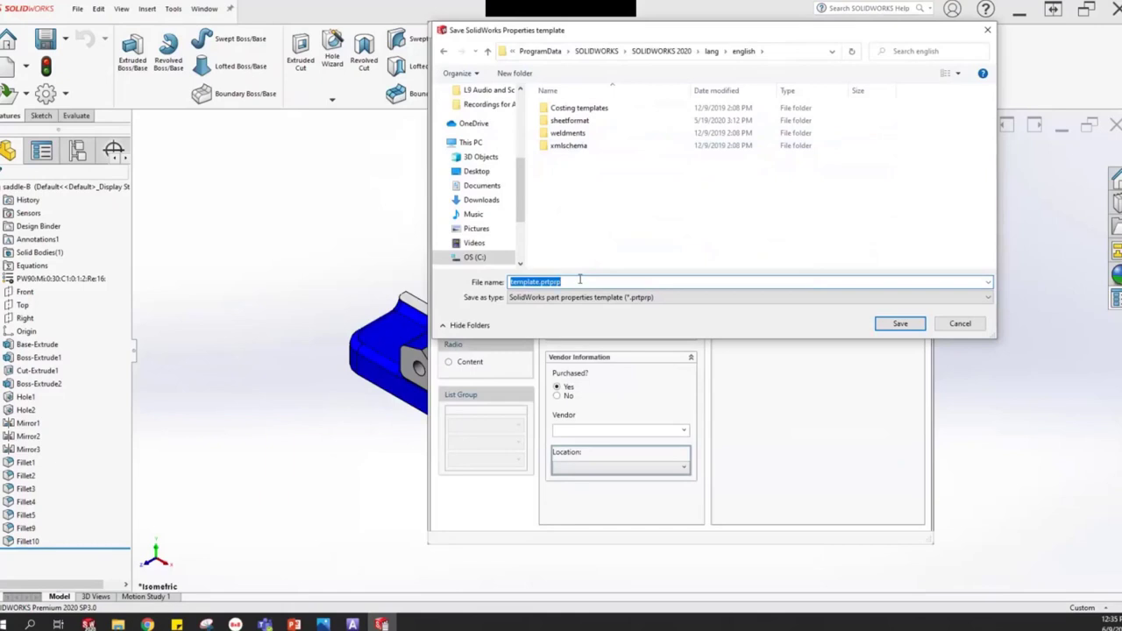
text(company part properties tab)
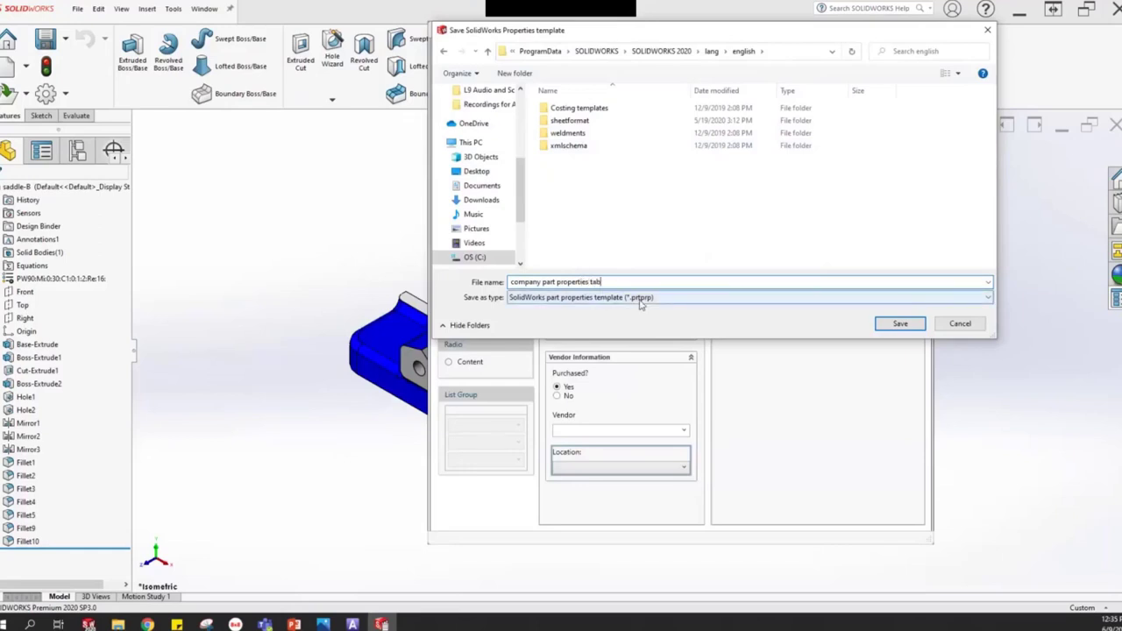
click(900, 324)
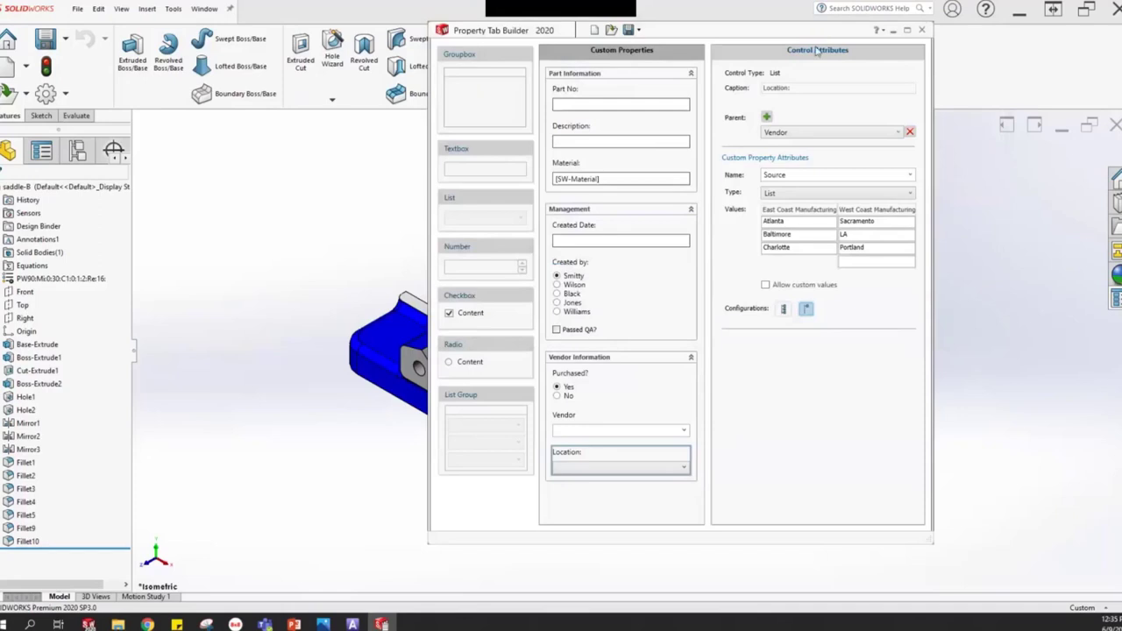
- Close the Property Tab Builder and refresh the saddle part's Custom Properties page to load the saved template
drag(517, 41, 483, 72)
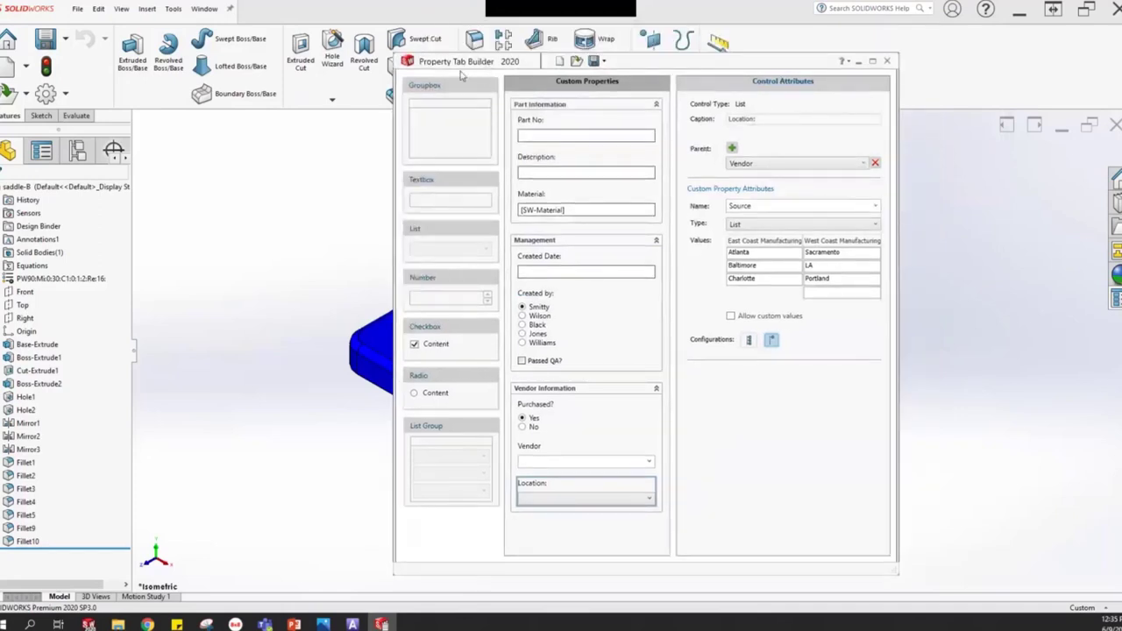
click(888, 63)
middle_drag(475, 361, 726, 268)
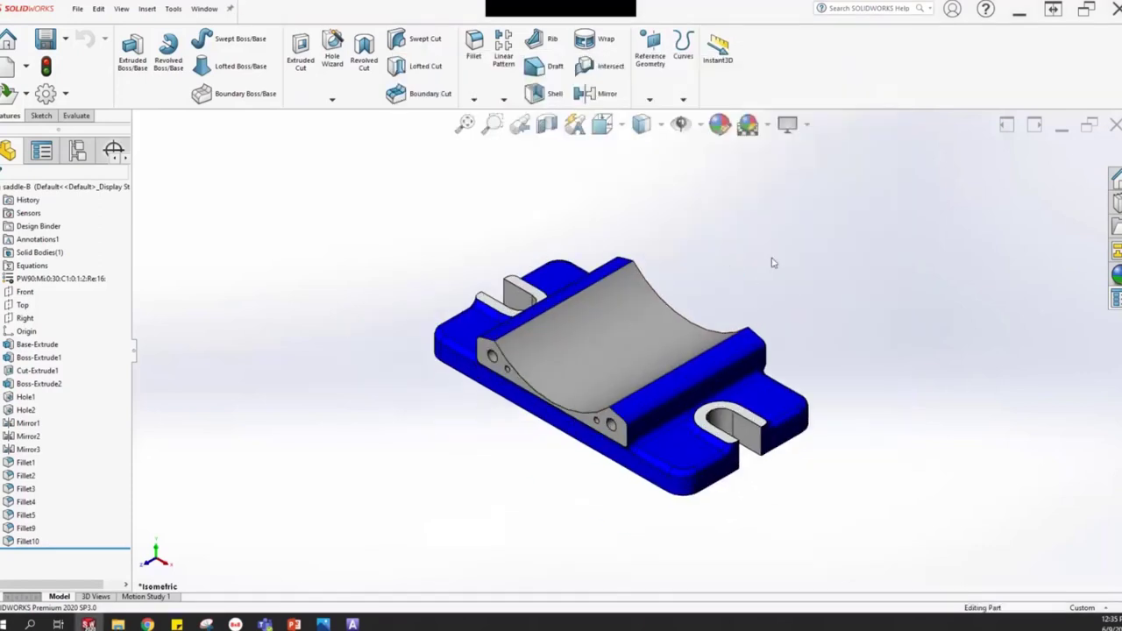
ctrl+middle_drag(711, 334, 674, 338)
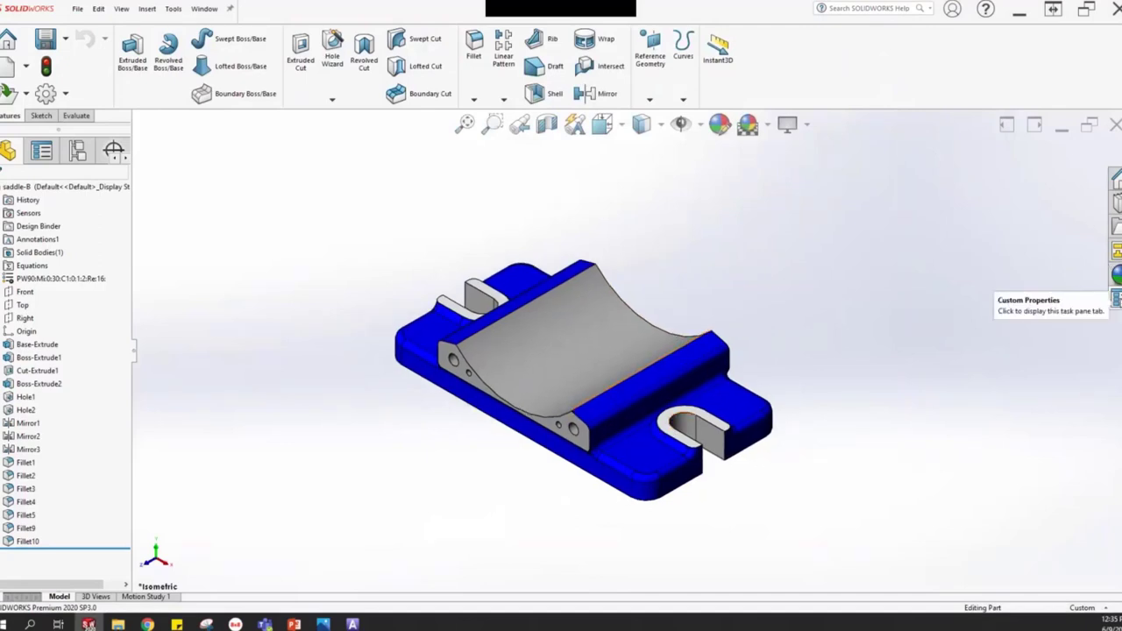
click(1116, 299)
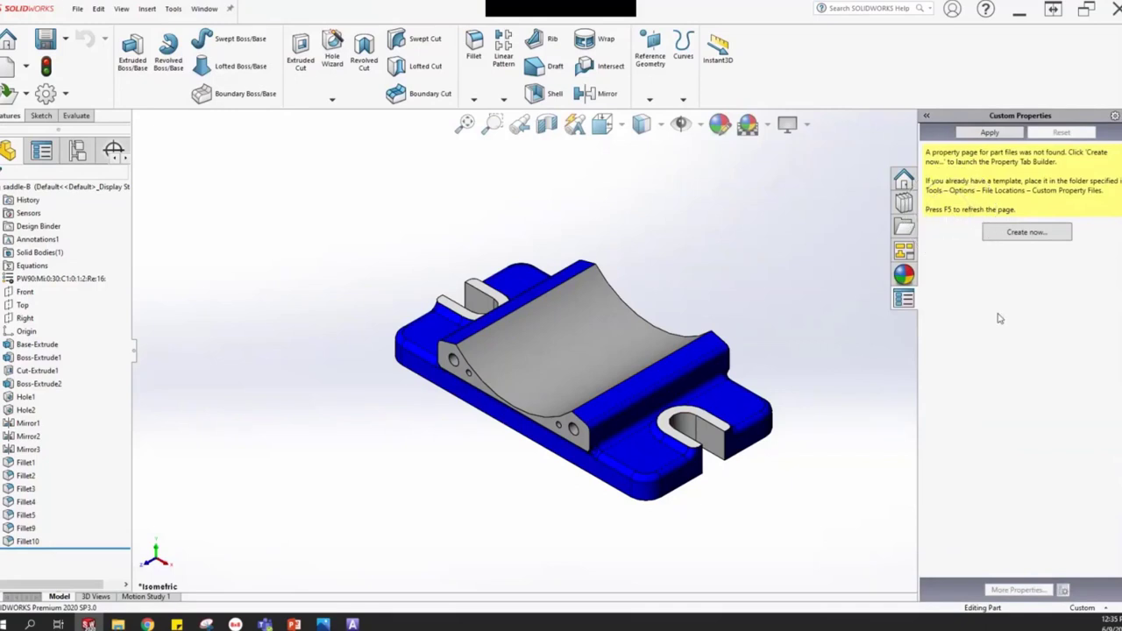
key(F5)
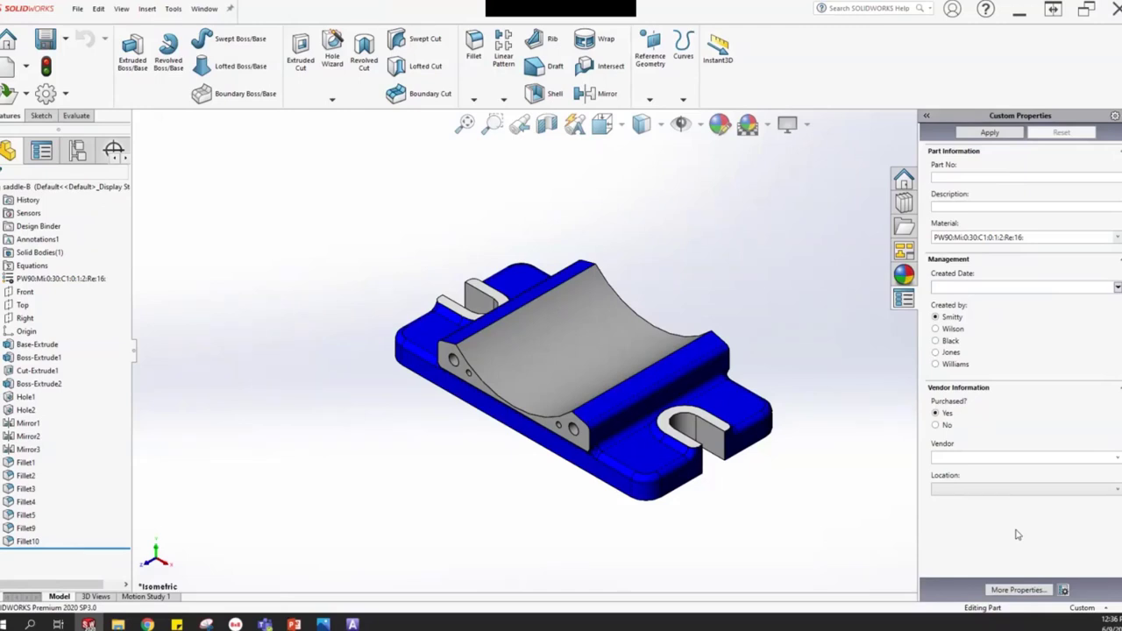
- Examine the template options for the part's property page, keeping the company part properties tab template
click(1035, 489)
click(1032, 594)
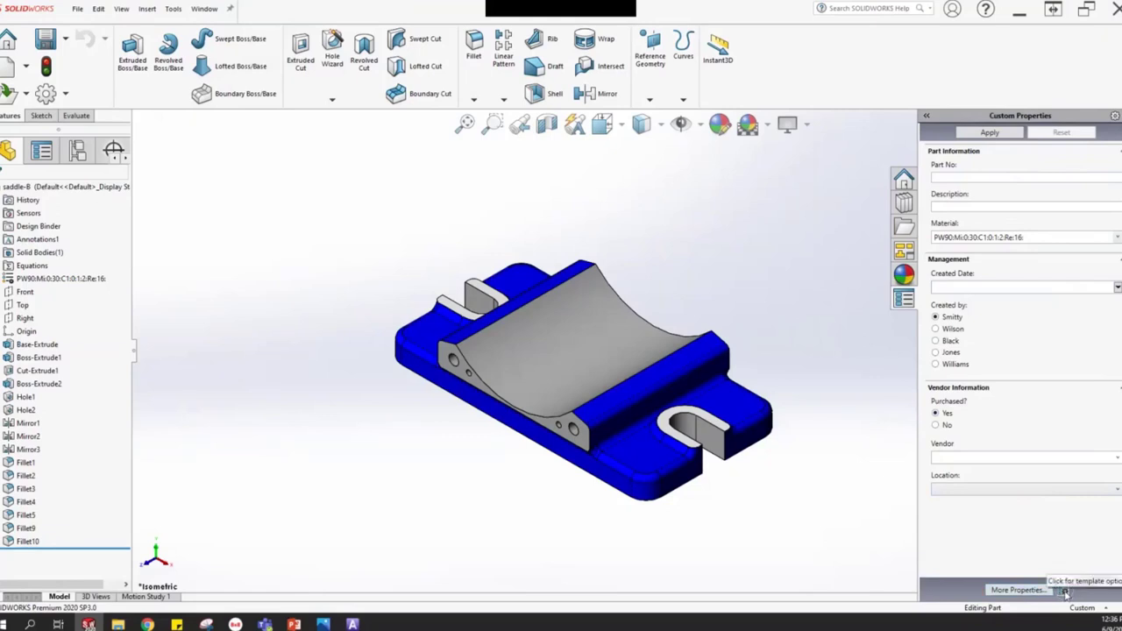
click(1065, 593)
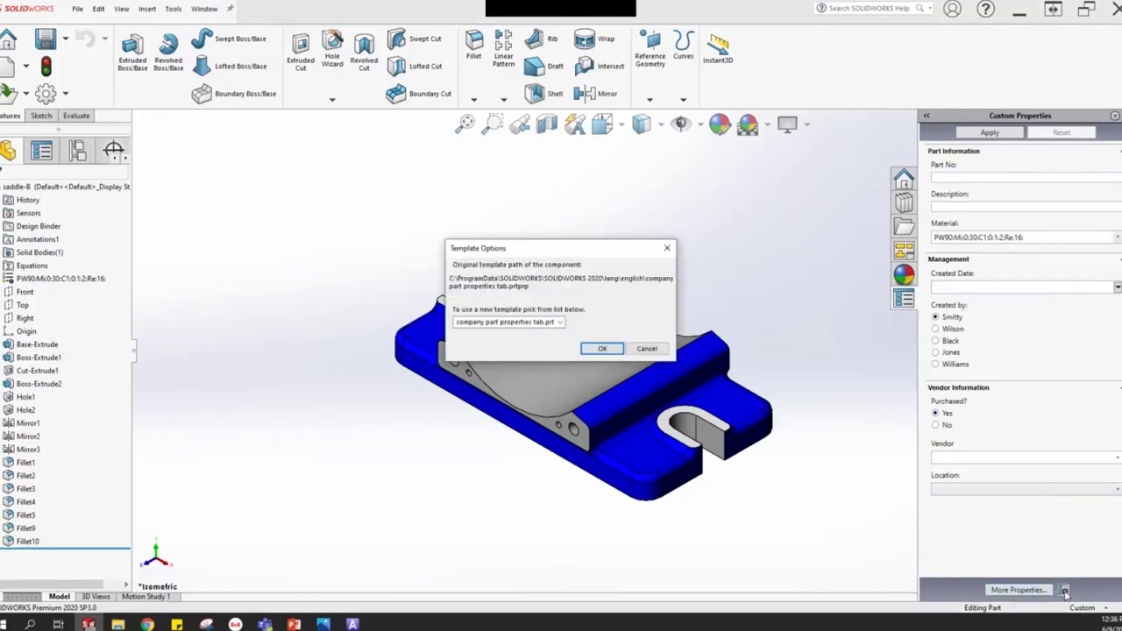
click(562, 323)
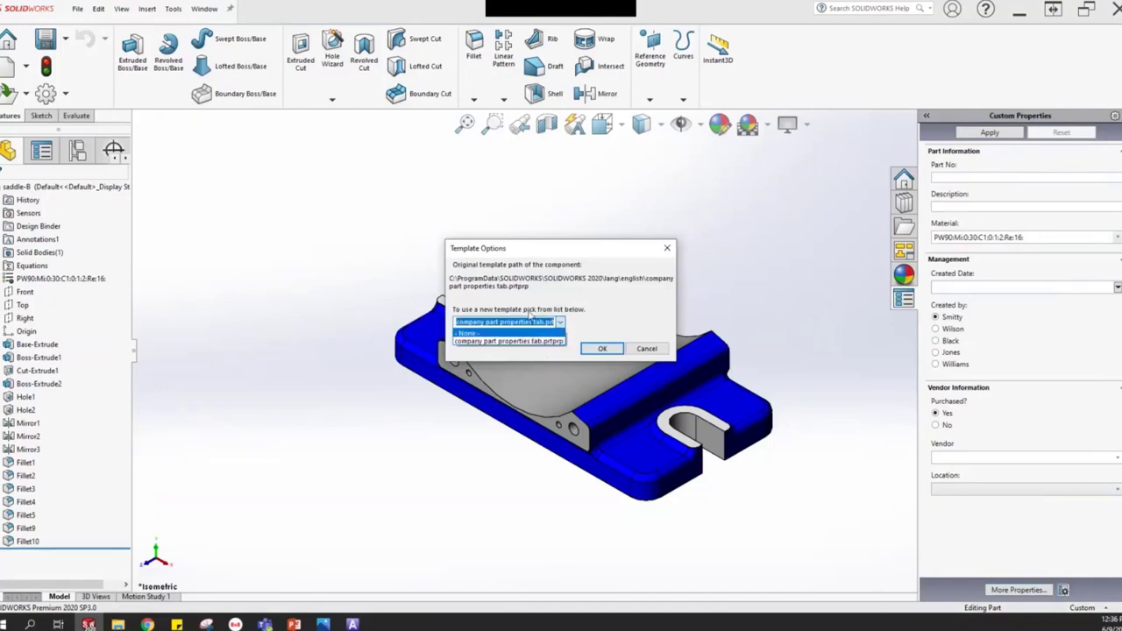
click(596, 319)
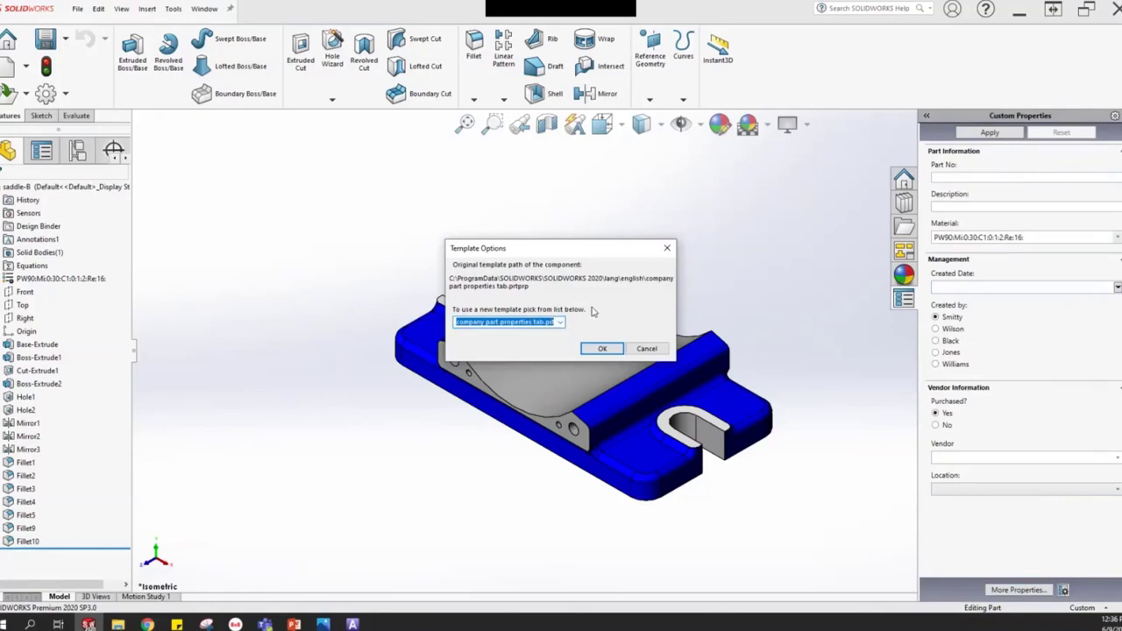
click(604, 349)
- Enter A-123 as the Part No: and SADDLE as the Description: in the part's custom properties
click(977, 177)
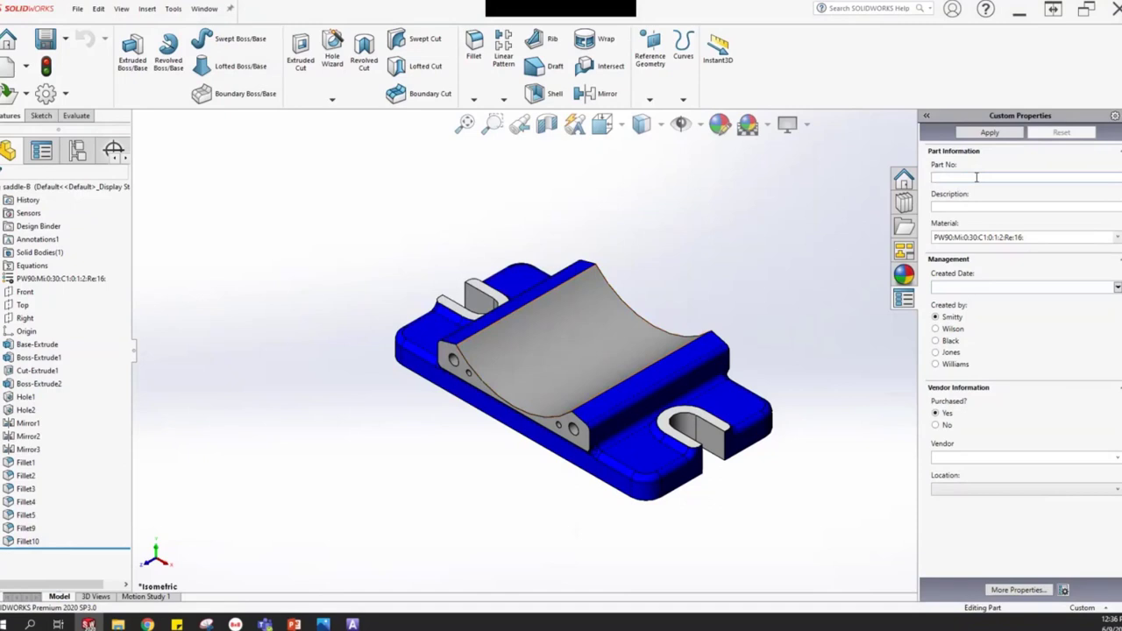
text(A-123)
click(978, 206)
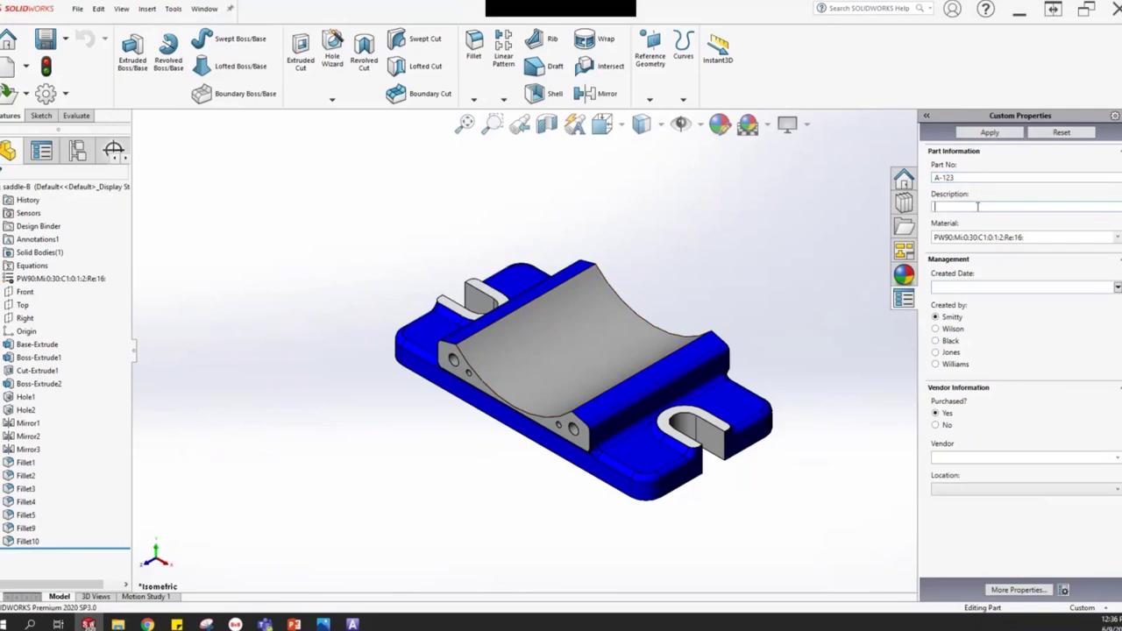
text(SADDLE)
click(857, 467)
- Assign 1060 Alloy as the saddle part's material and reopen its Custom Properties page
right_click(60, 278)
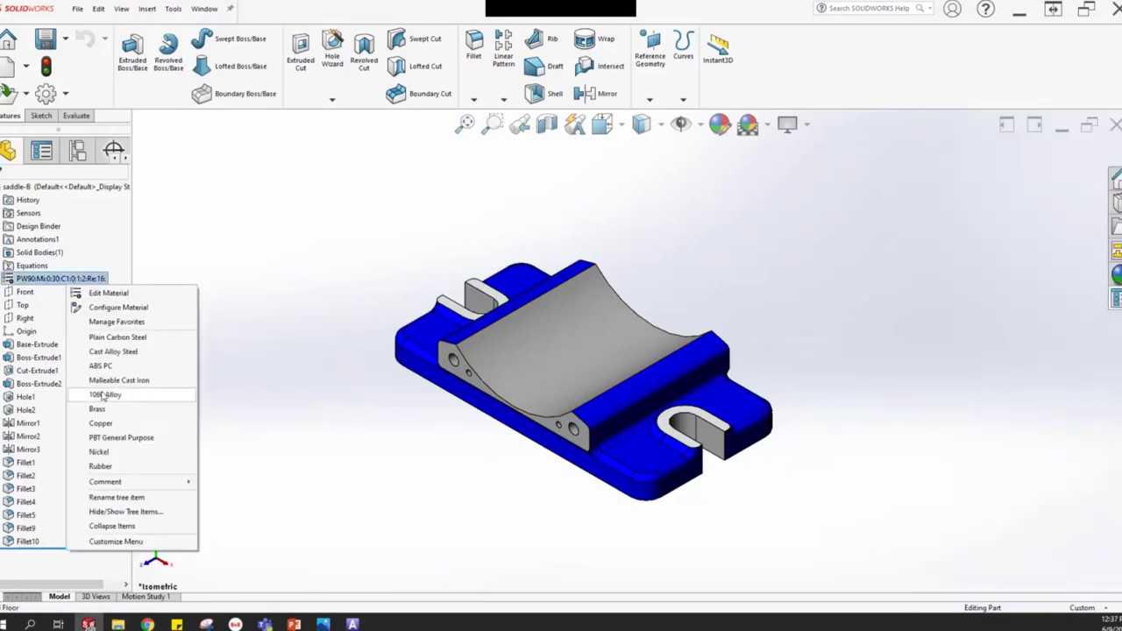
click(103, 395)
click(590, 308)
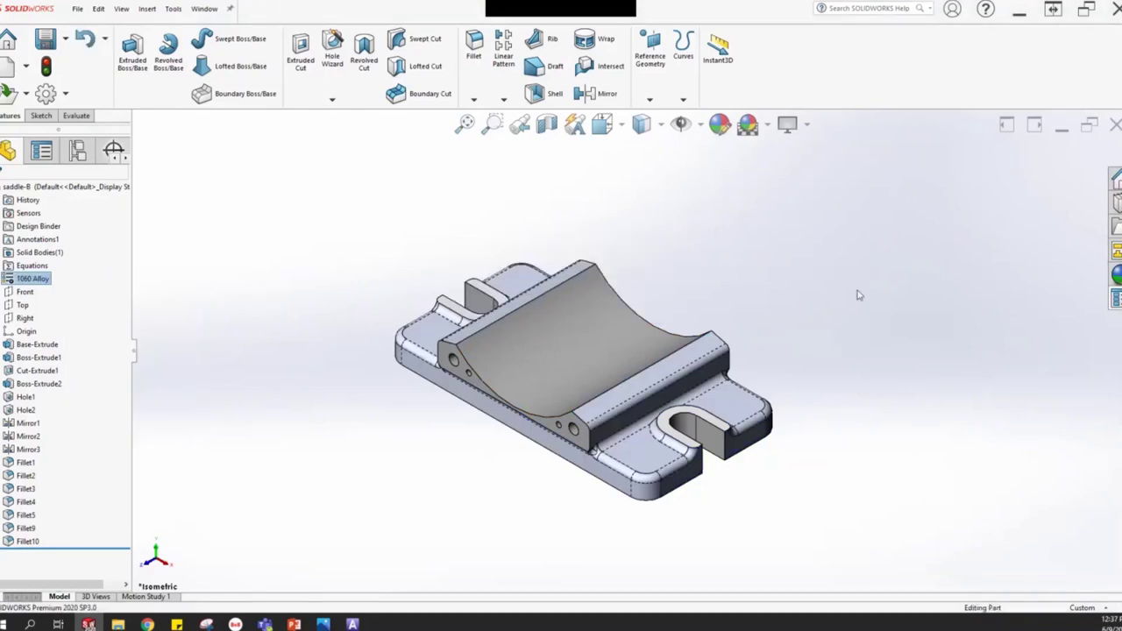
click(1116, 299)
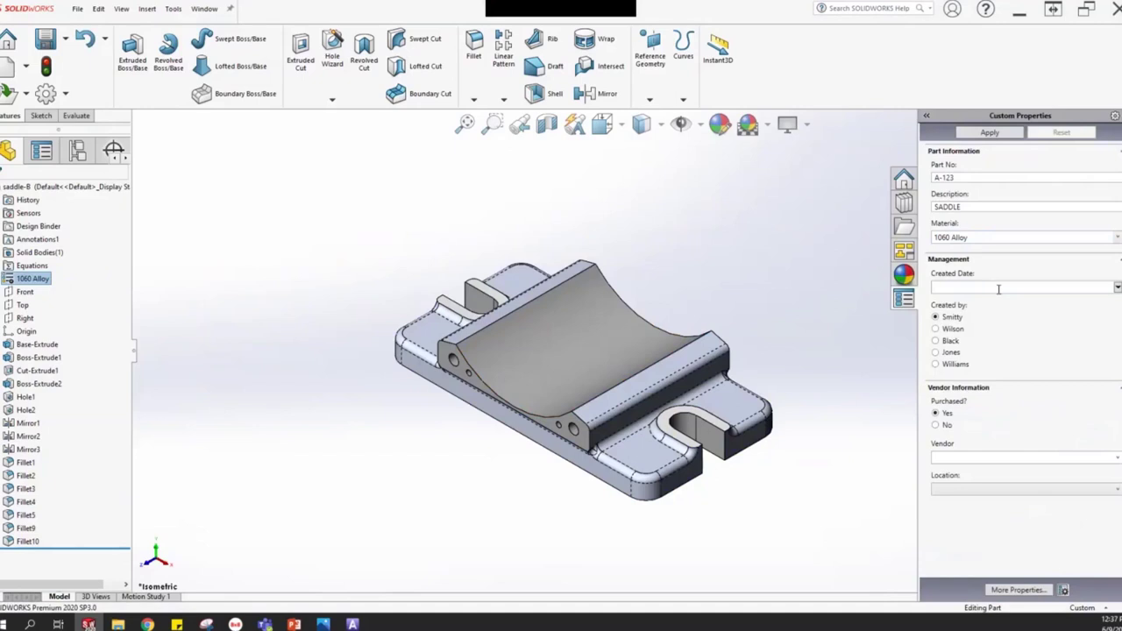
- Set the Created Date: to 6/9/2020, choose the last listed person under Created by:, and mark Passed QA?
click(1118, 287)
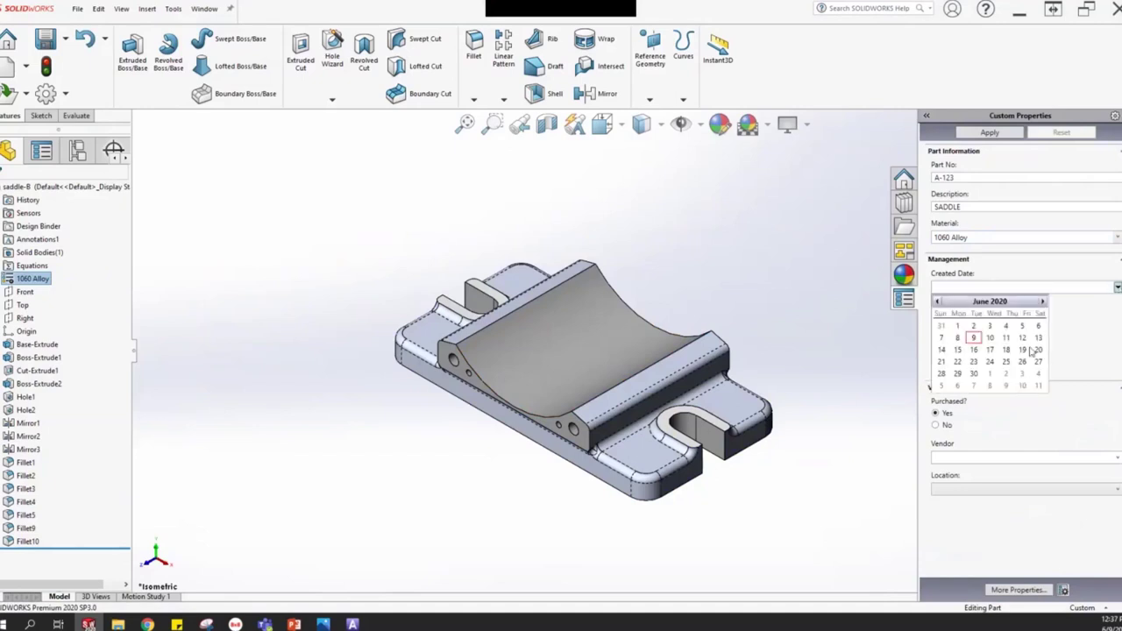
click(974, 338)
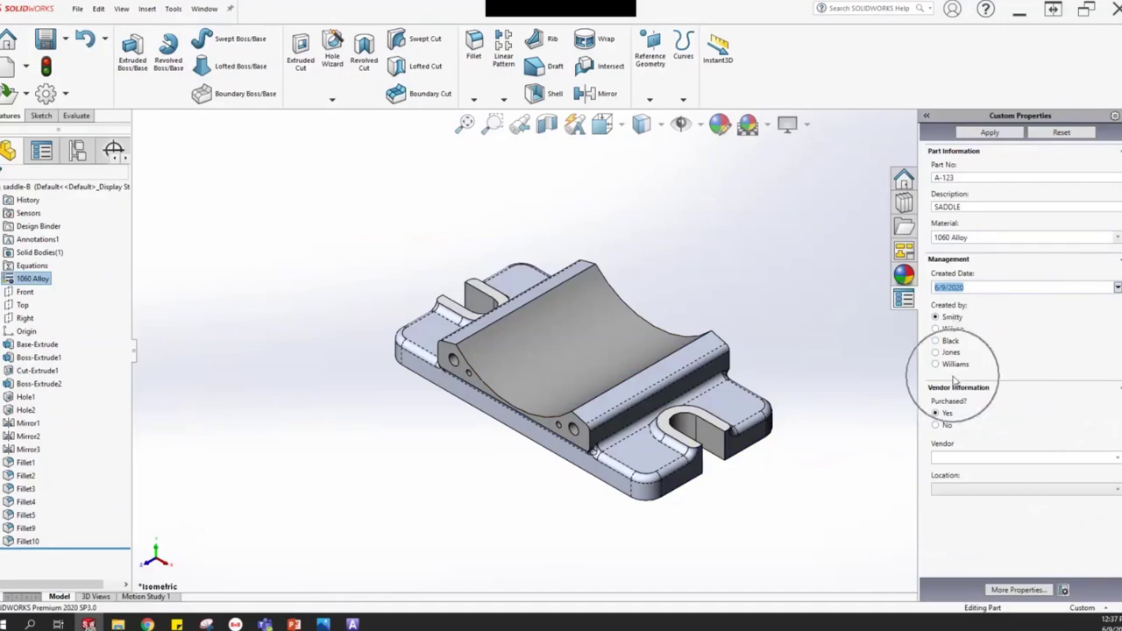
click(936, 340)
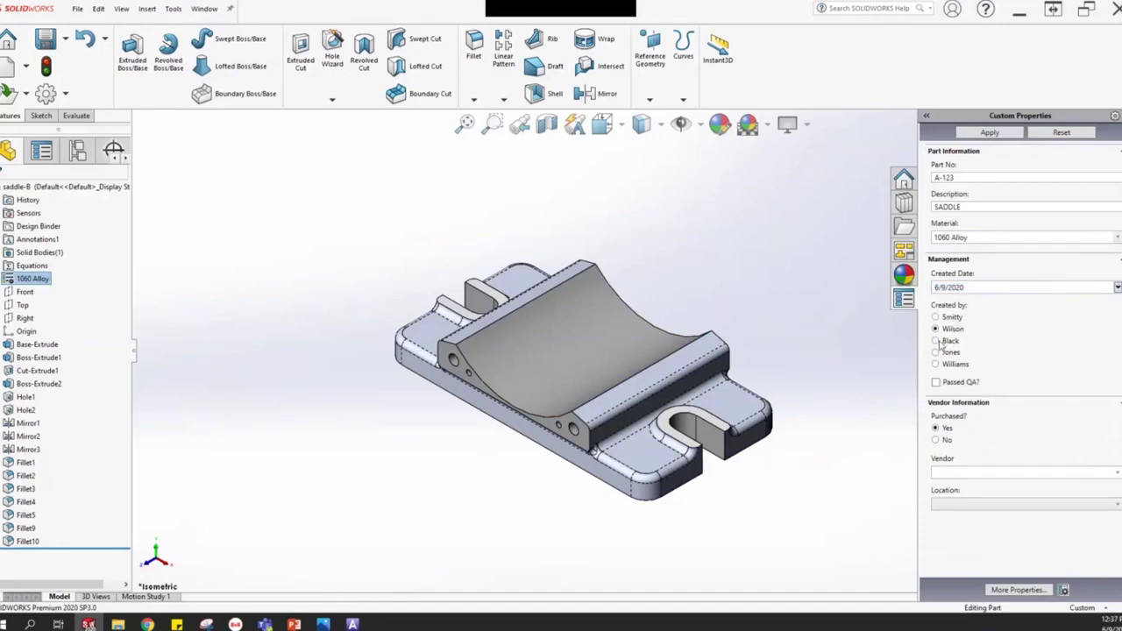
click(935, 364)
click(952, 385)
- Keep Purchased? at Yes and set the vendor to West Coast Manufacturing with Portland as its location
click(936, 441)
click(936, 428)
click(1117, 474)
click(973, 486)
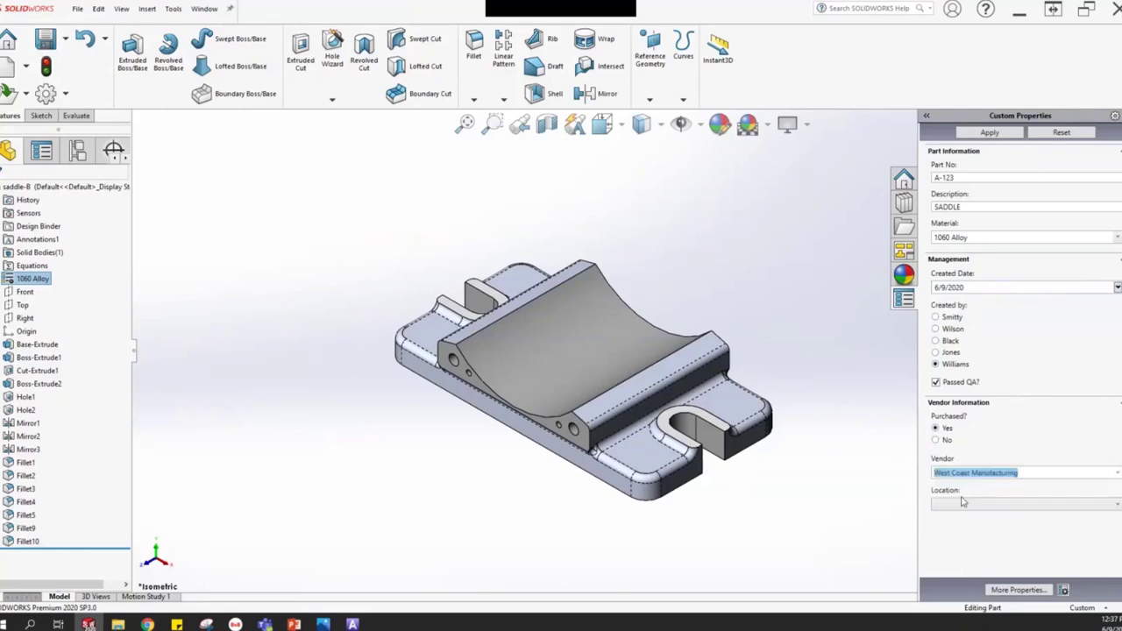
click(1117, 504)
click(960, 542)
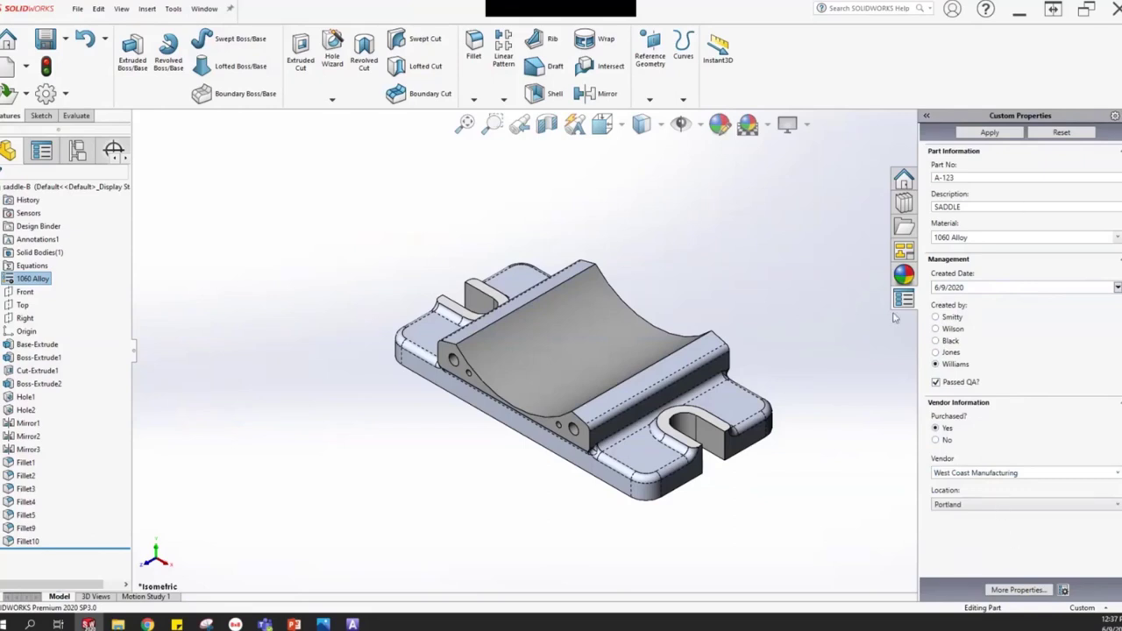
- Apply the entered custom properties to the saddle part and open its file properties summary
click(994, 138)
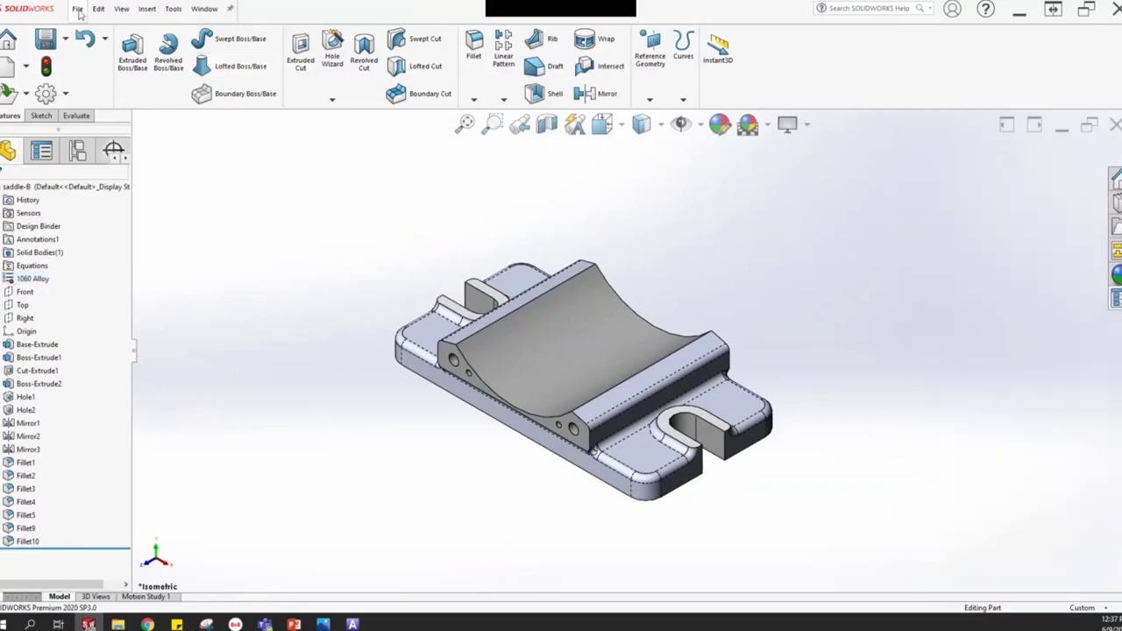
click(78, 9)
click(109, 343)
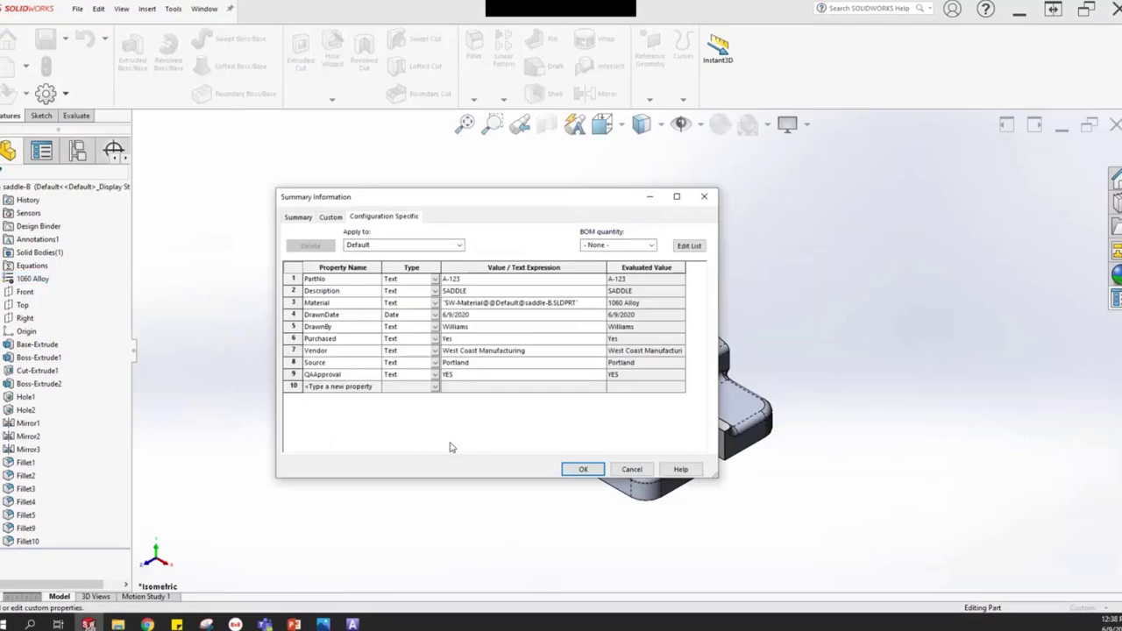
- Set the configuration-specific Purchased property to No in the file's summary information and accept the change
click(459, 342)
click(601, 341)
click(602, 341)
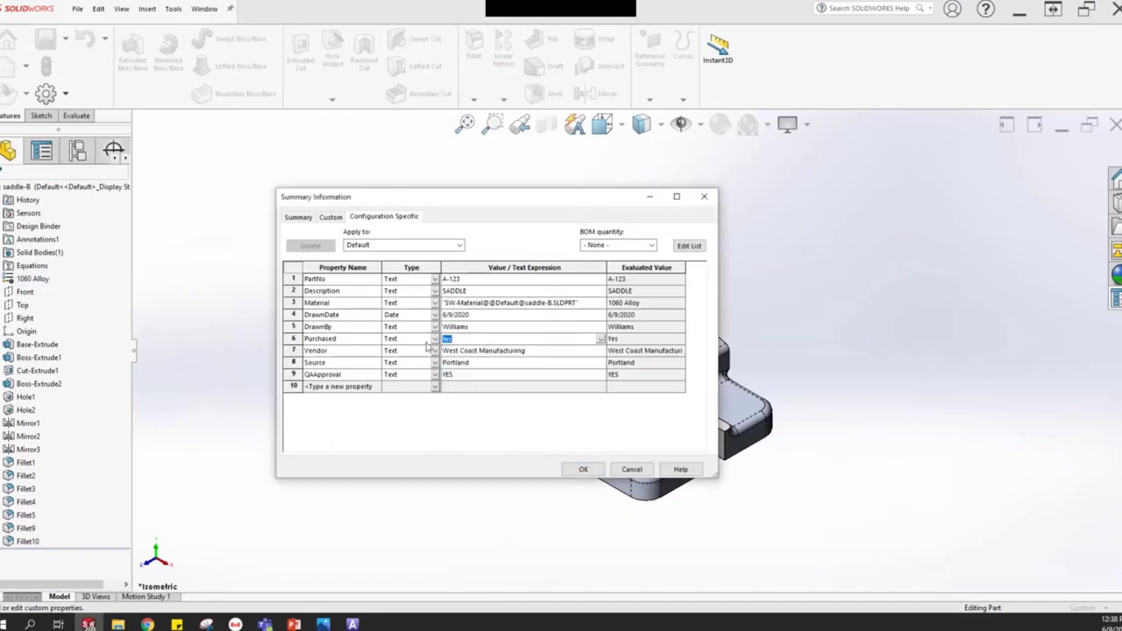
text(nO)
key(BackSpace)
key(BackSpace)
text(No)
key(Return)
click(588, 471)
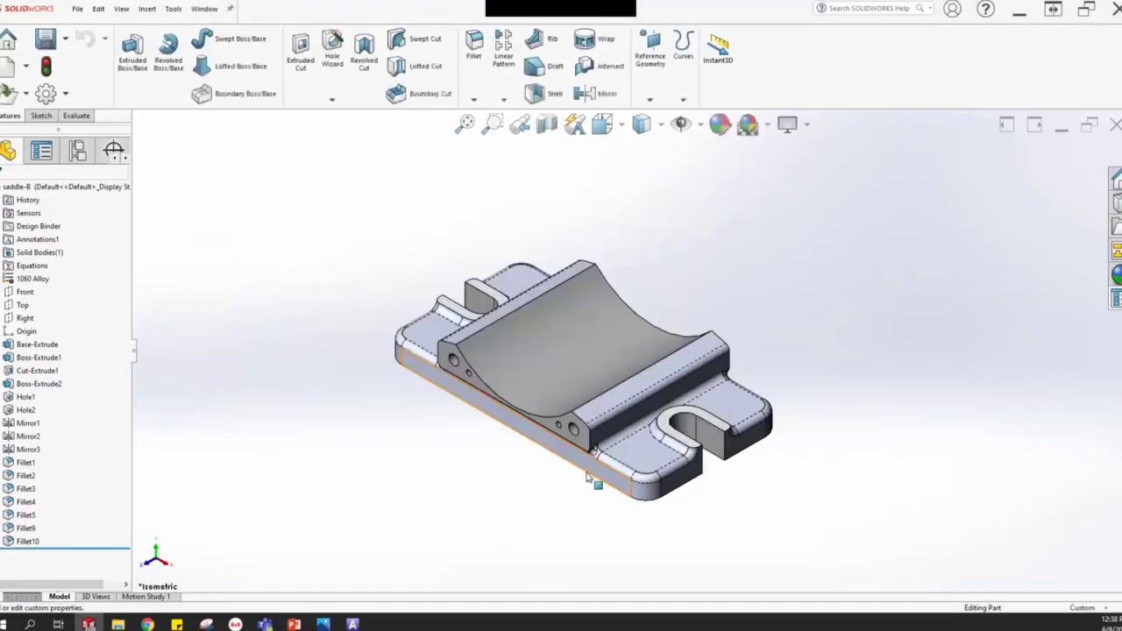
- Reopen the part's Custom Properties page and set Purchased? to Yes
click(1117, 299)
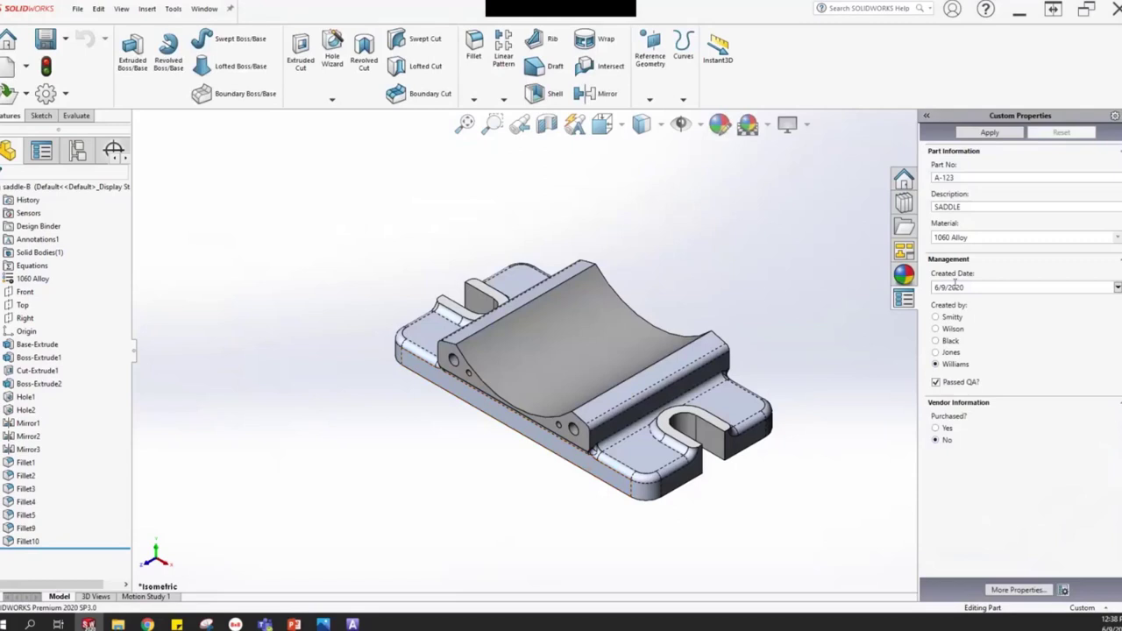
click(953, 447)
click(78, 9)
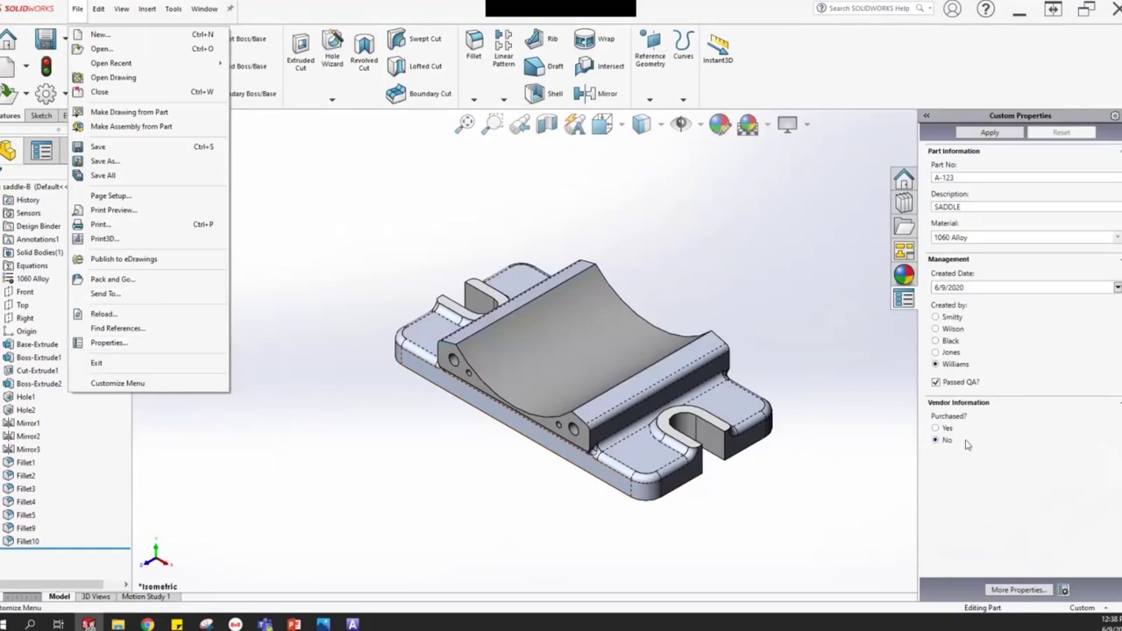
click(985, 517)
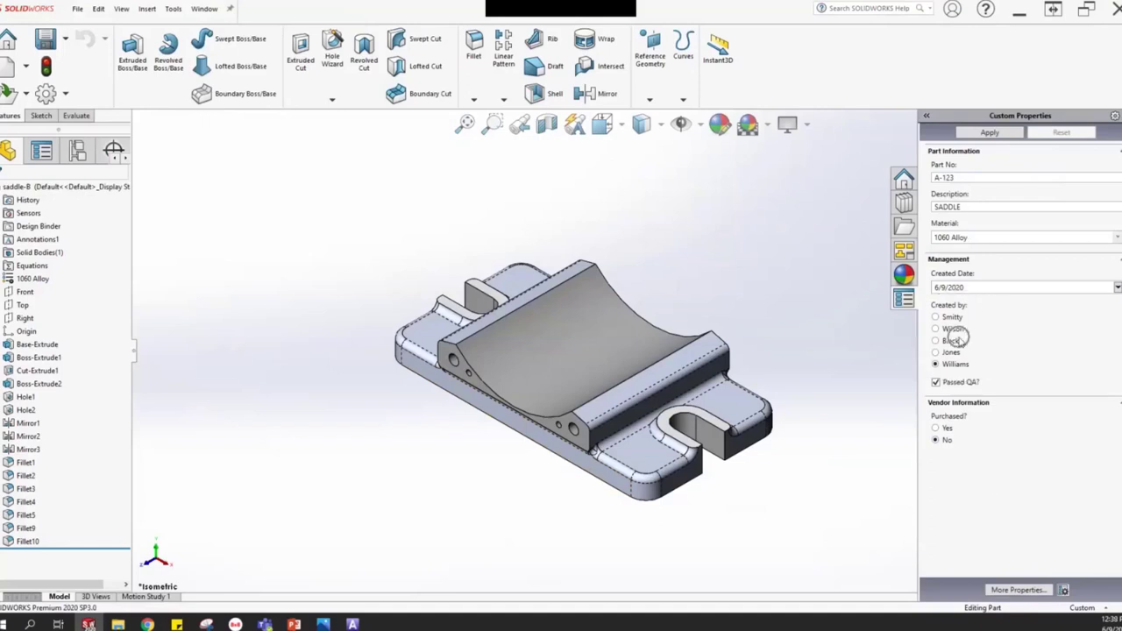
click(942, 429)
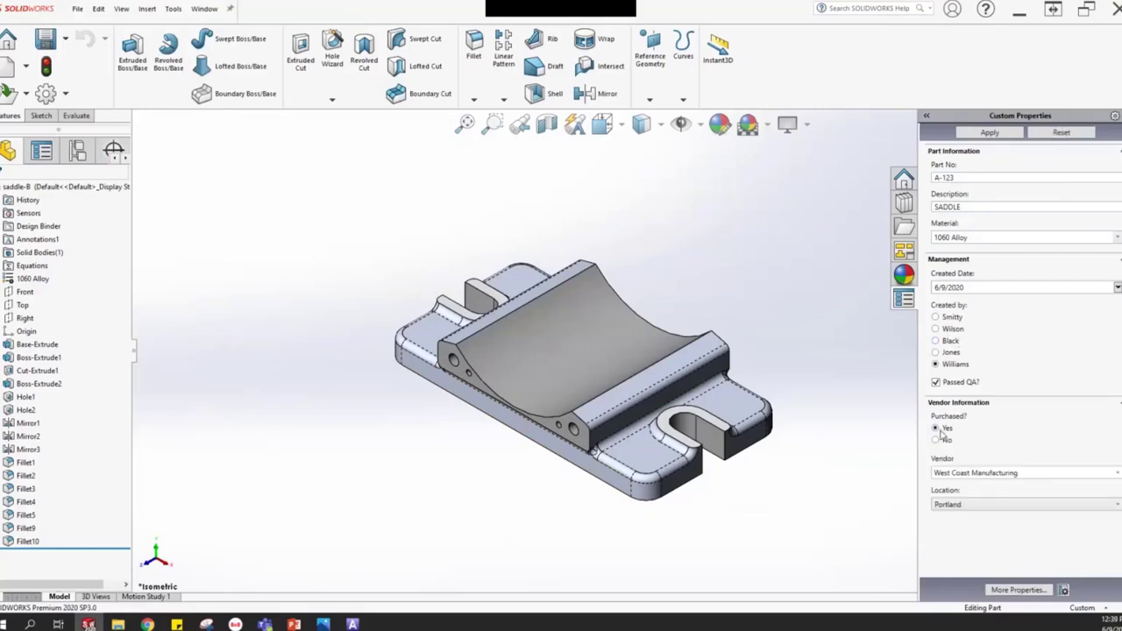
click(1049, 505)
click(990, 519)
- Switch to the PowerPoint presentation, start the slide show from the beginning and advance to the Key Takeaways slide
key(alt+Tab)
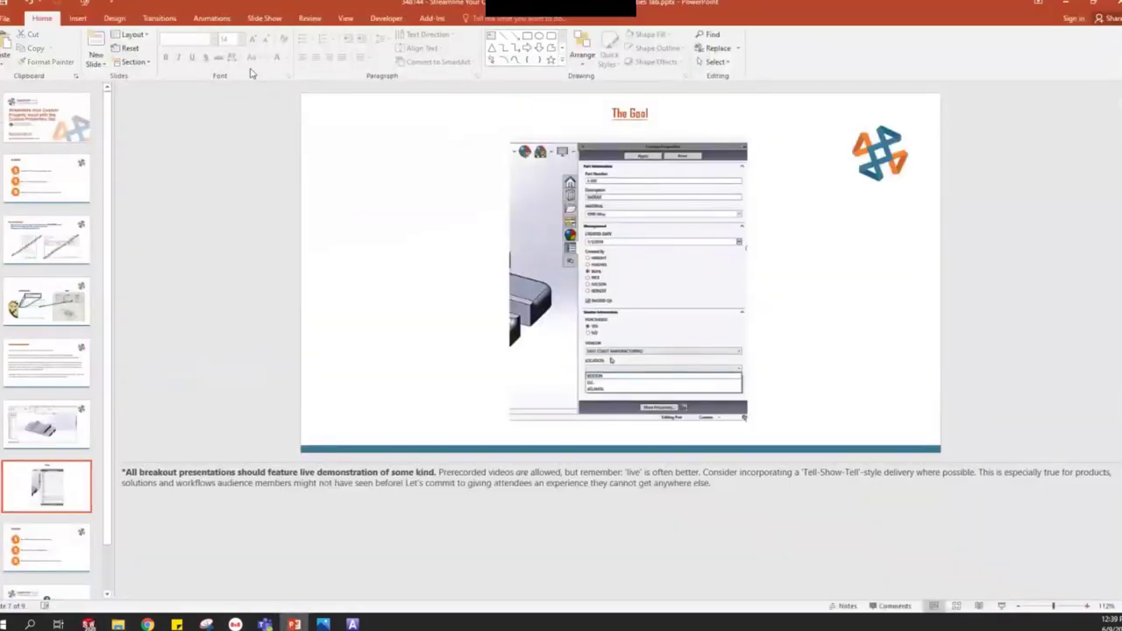
key(F5)
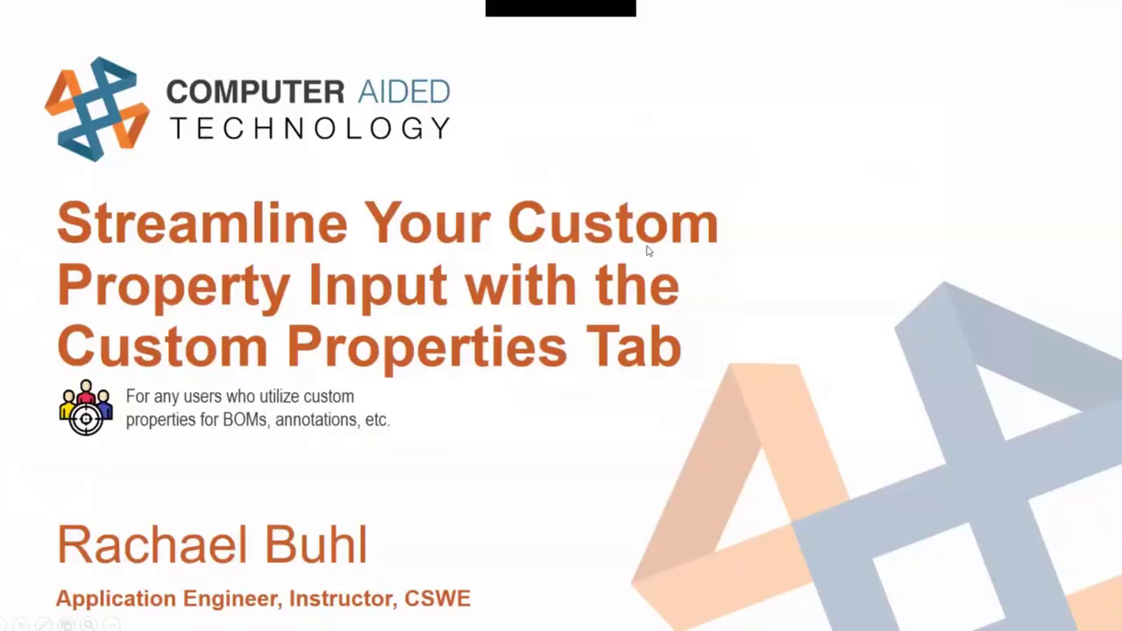
click(843, 393)
click(852, 392)
click(851, 392)
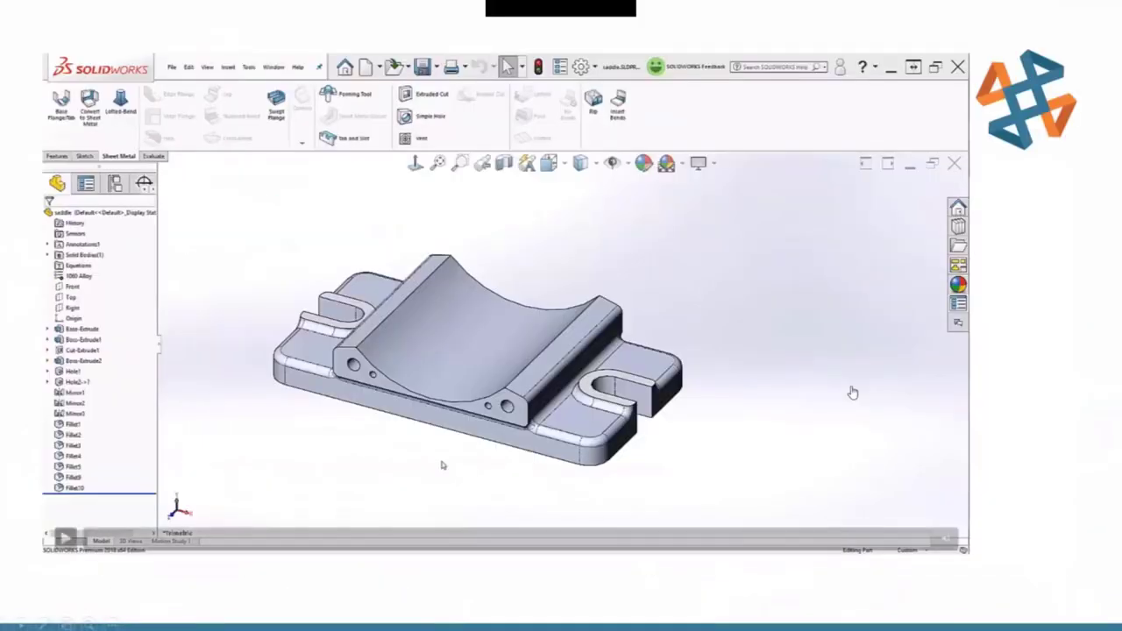
click(1058, 389)
click(1060, 392)
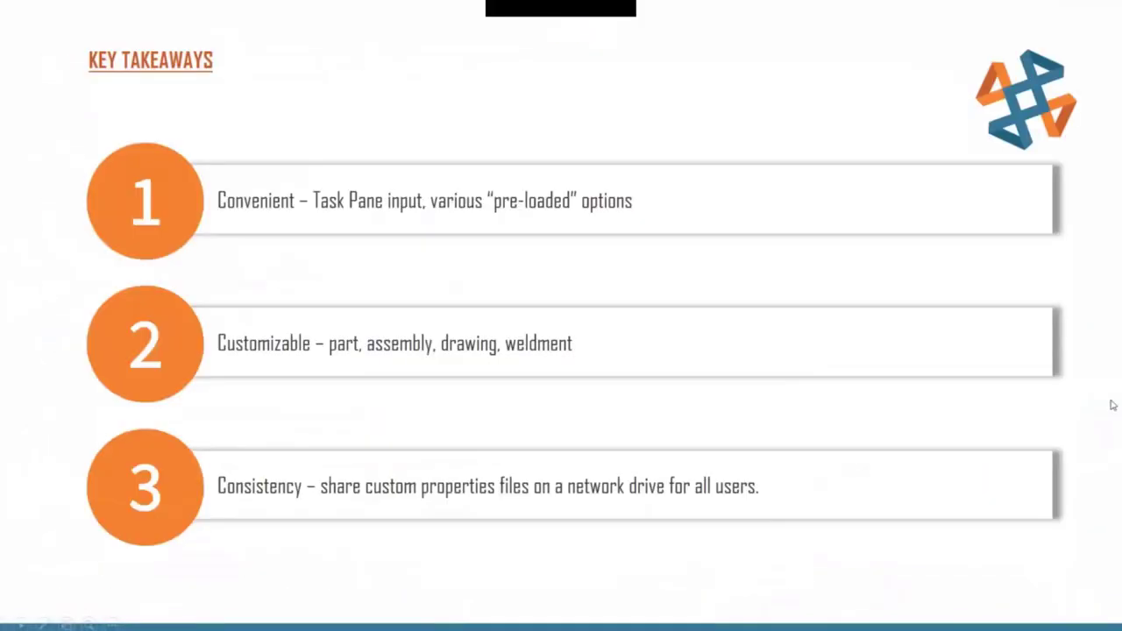